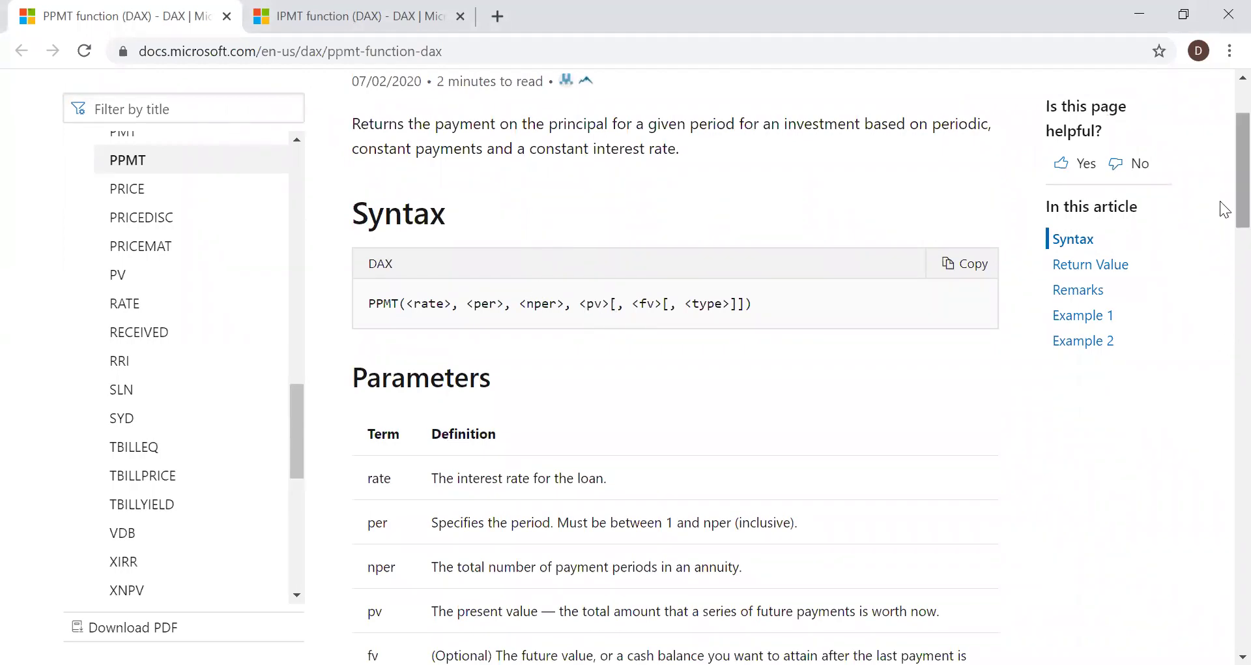
Compare the descriptions, syntax and parameters of the PPMT and IPMT functions in the DAX documentation.
scroll(1220, 208, down, 1)
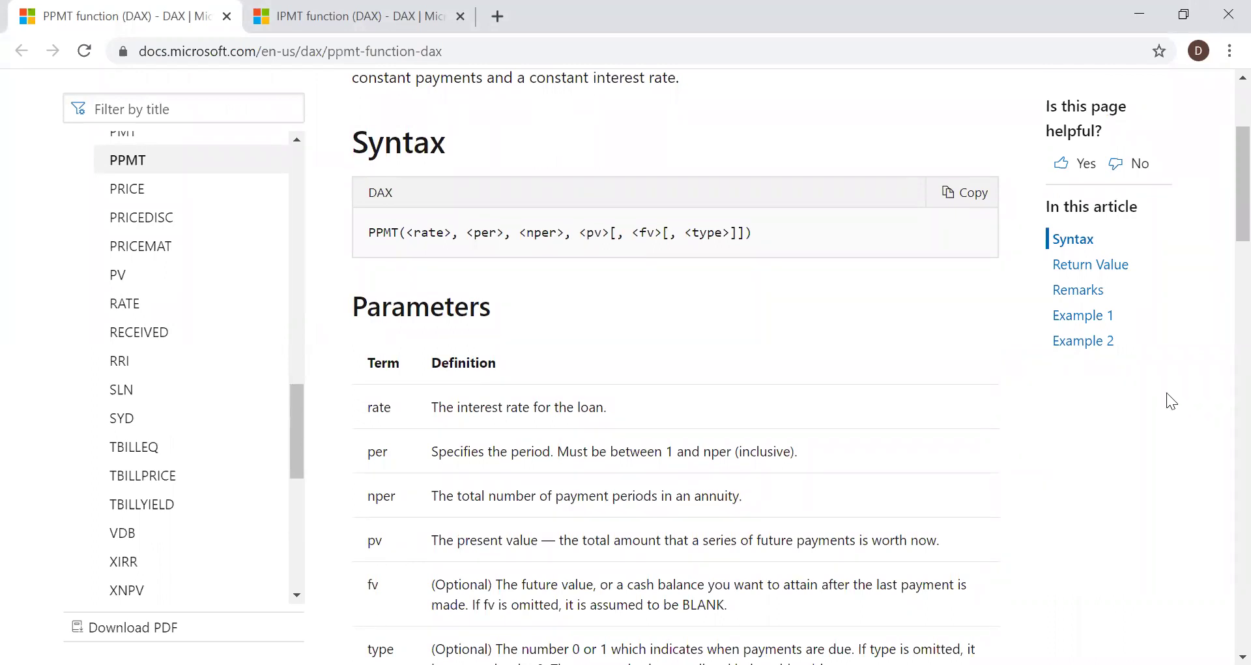
scroll(1225, 236, down, 3)
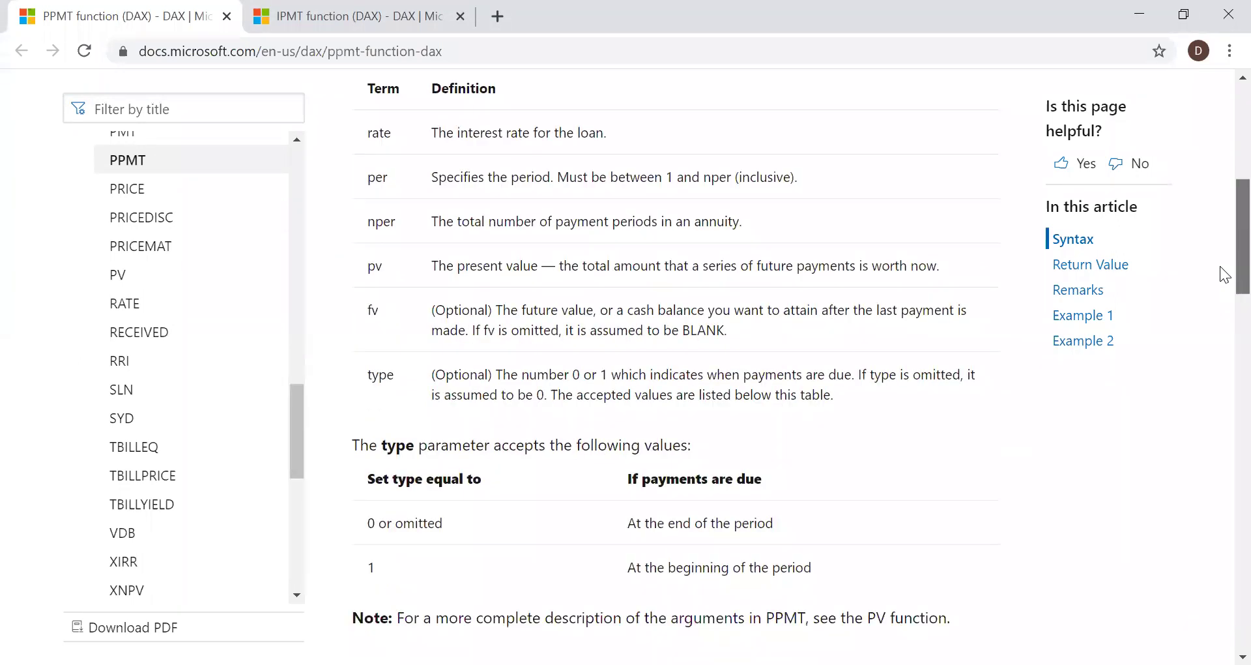
scroll(1225, 219, up, 3)
scroll(1221, 208, up, 1)
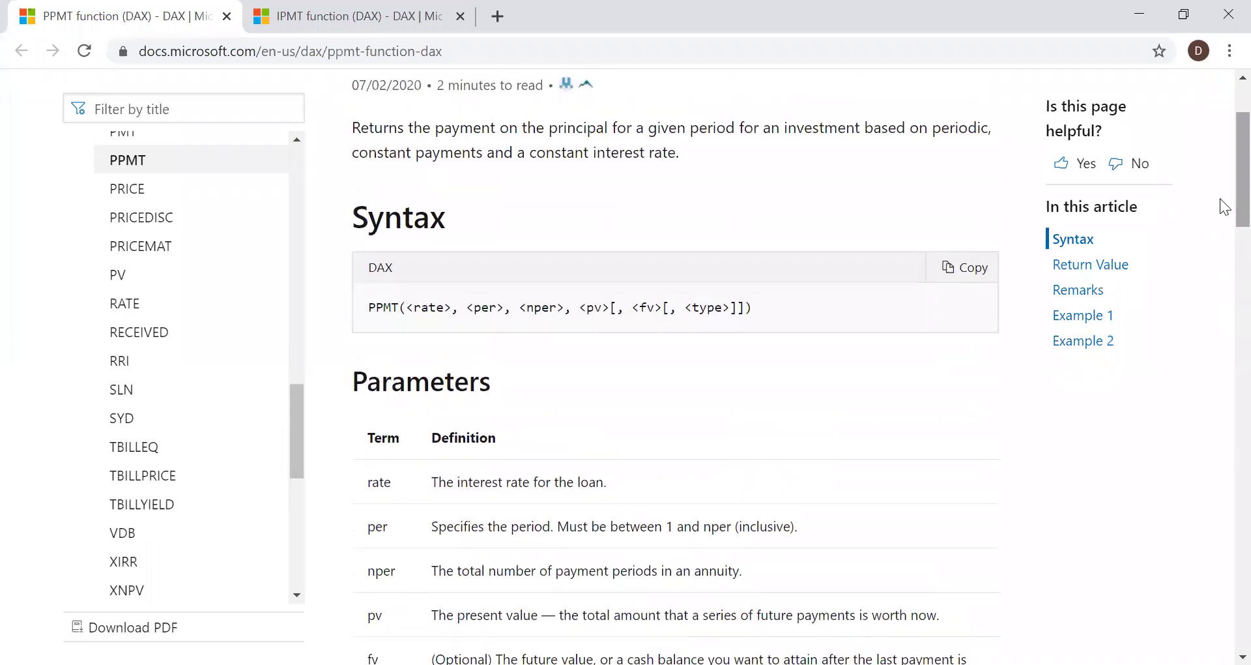
click(360, 20)
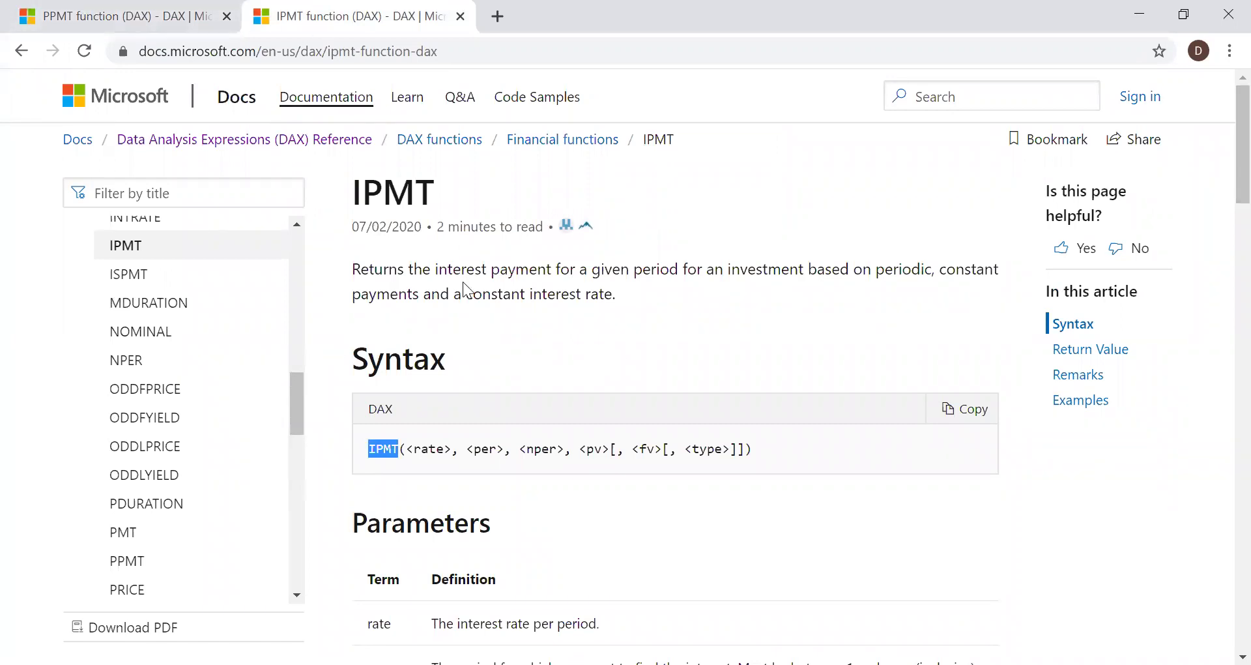
drag(432, 270, 594, 287)
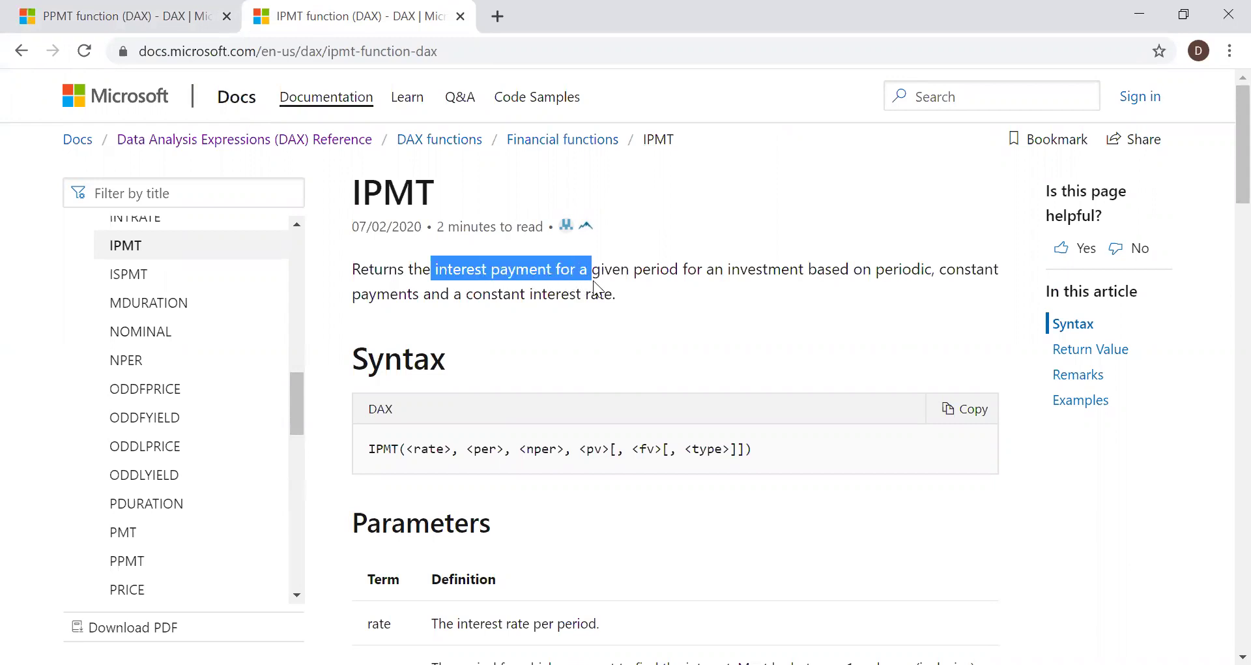
click(101, 8)
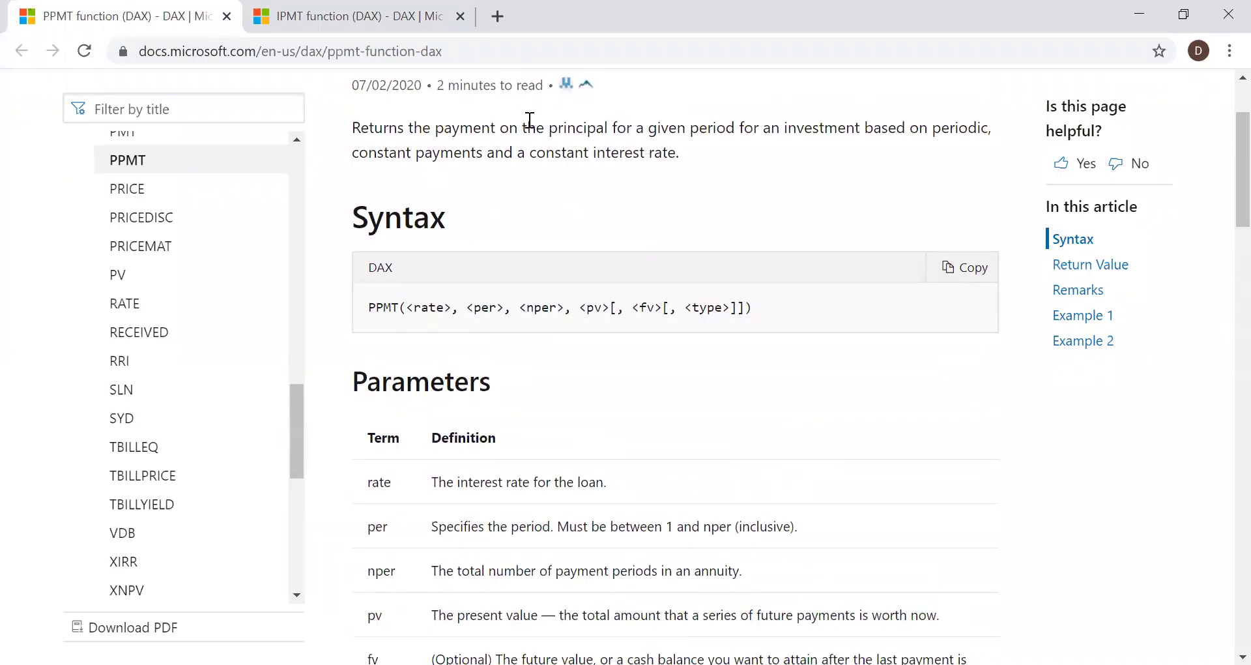
click(377, 19)
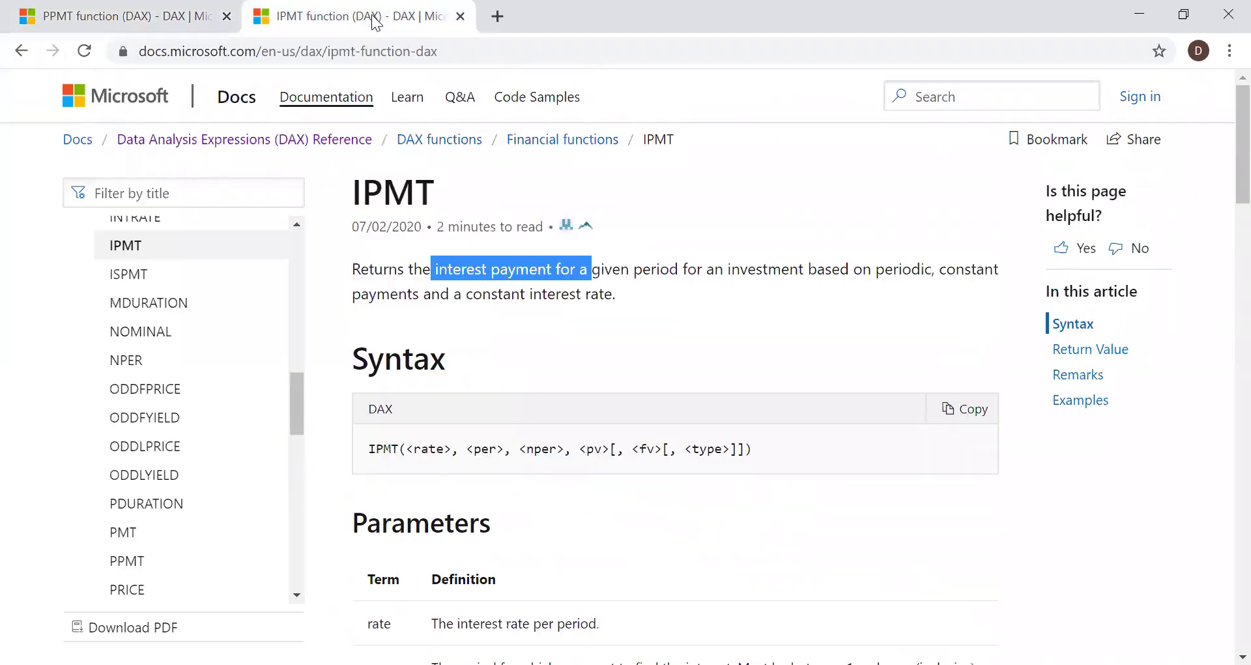
click(1224, 479)
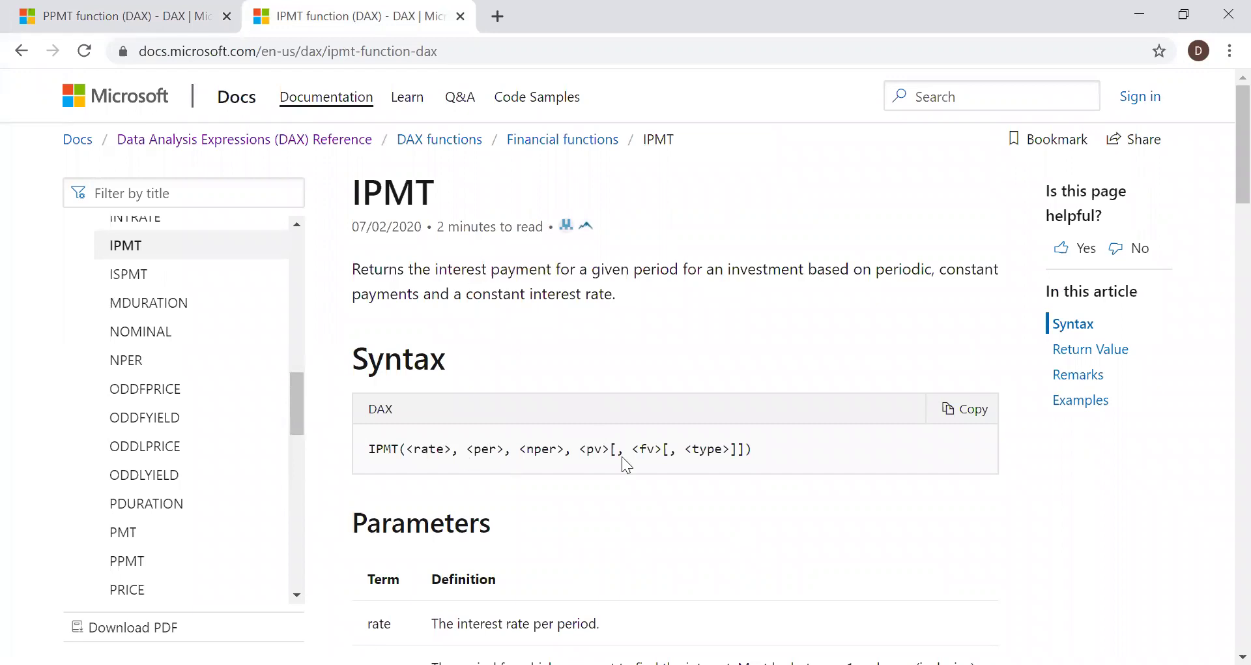
scroll(1225, 222, down, 1)
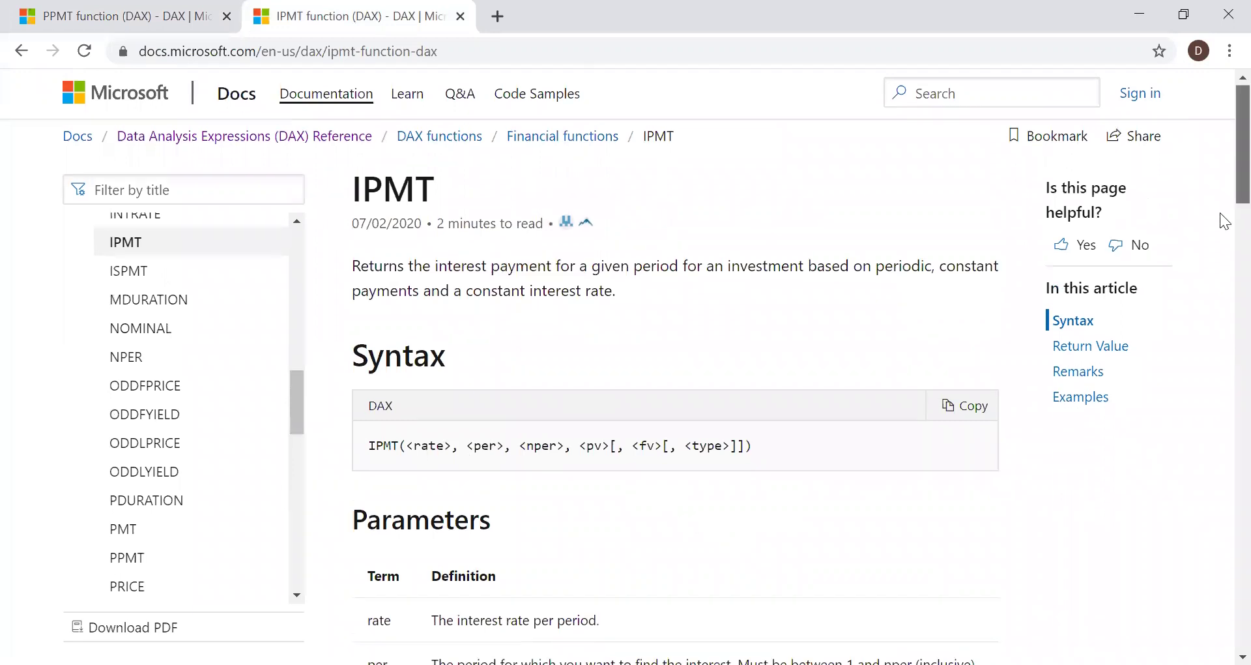
scroll(1223, 232, down, 4)
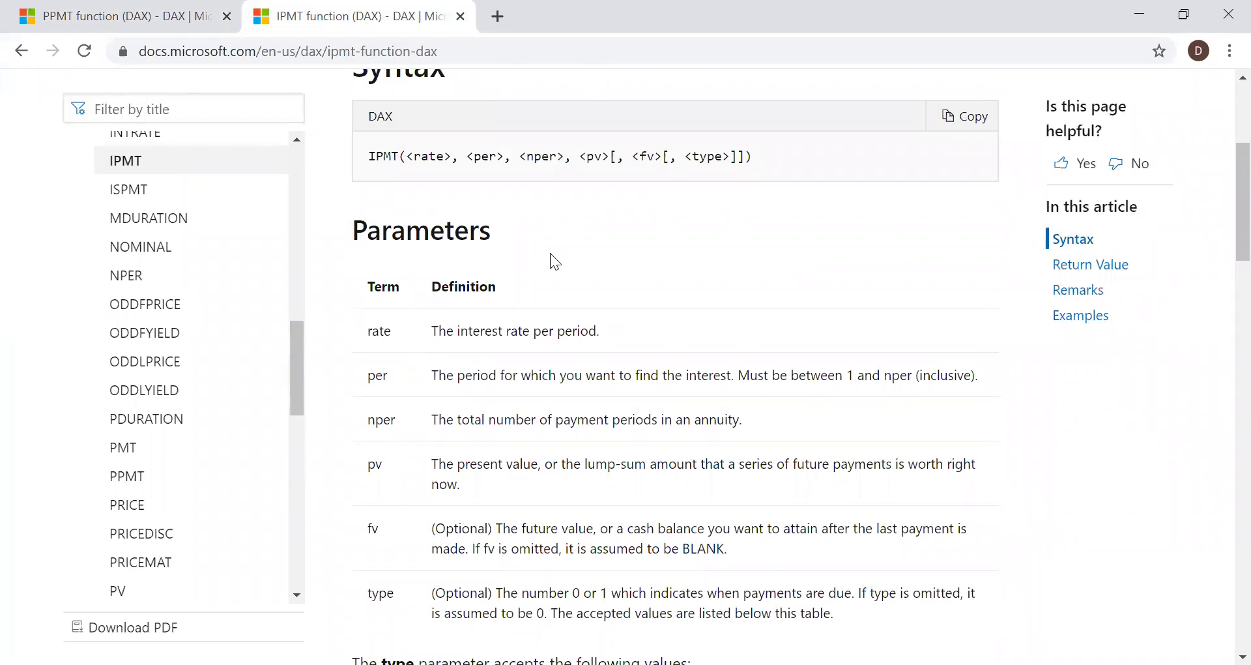
Review the PPMT documentation's parameter definitions, accepted type values and Example 1.
click(145, 14)
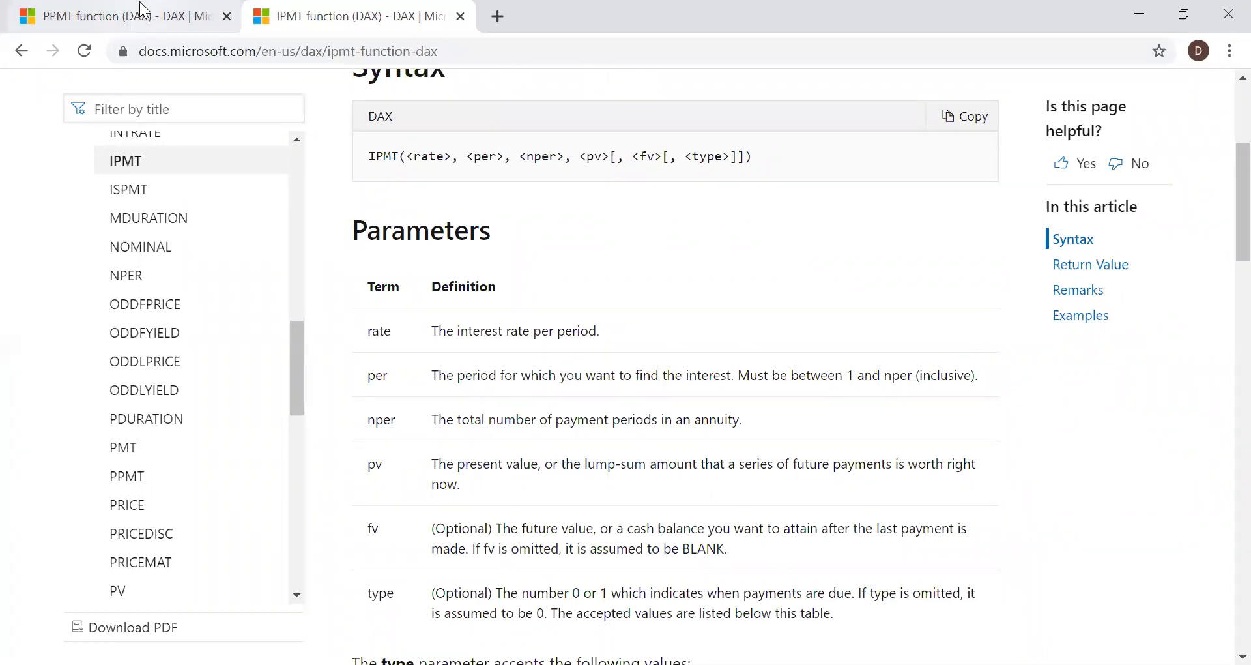
scroll(1225, 166, down, 3)
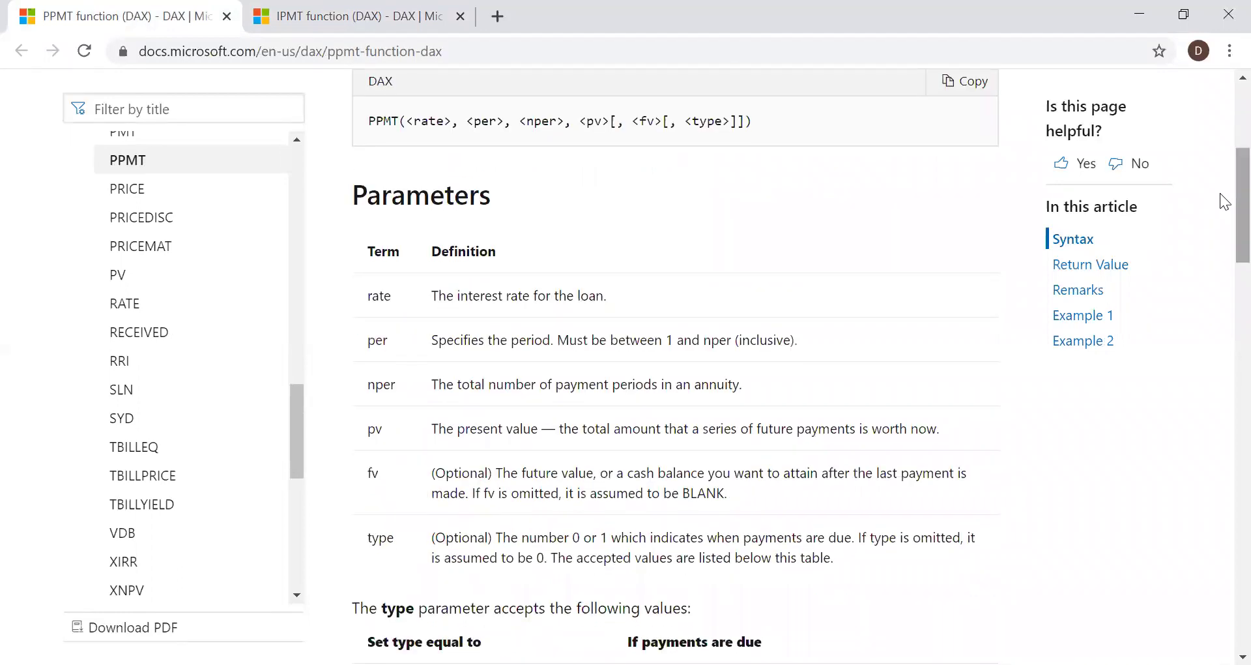
scroll(1225, 202, down, 1)
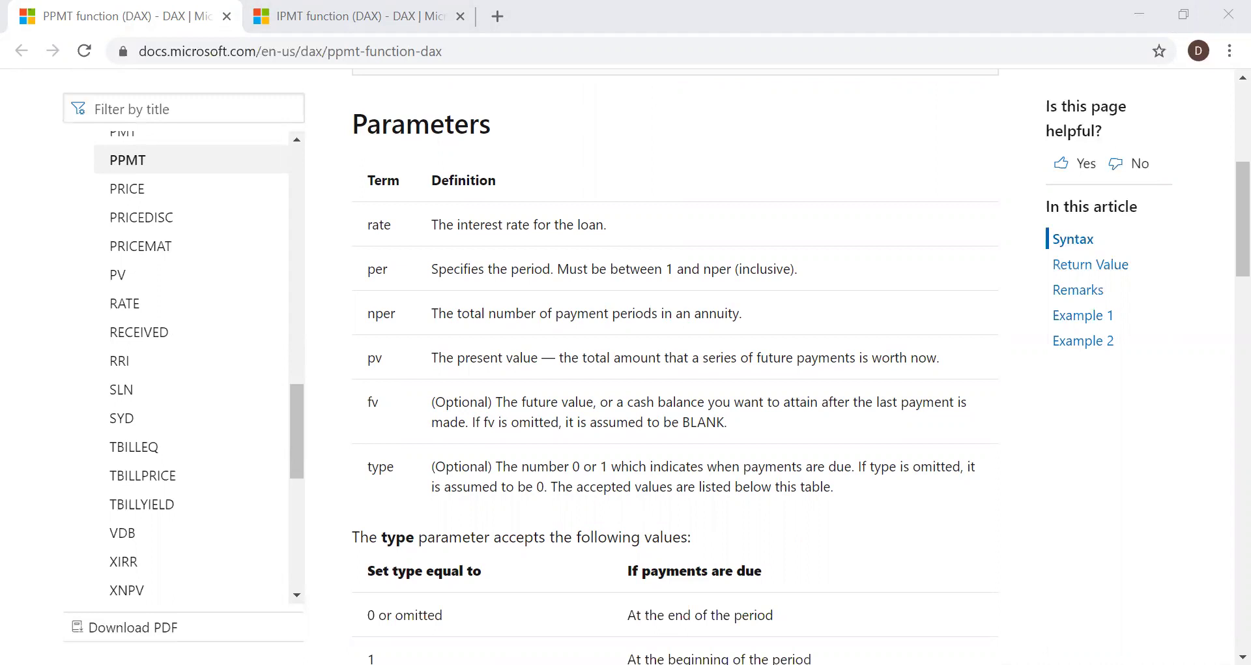
scroll(1221, 260, down, 4)
scroll(1223, 278, up, 2)
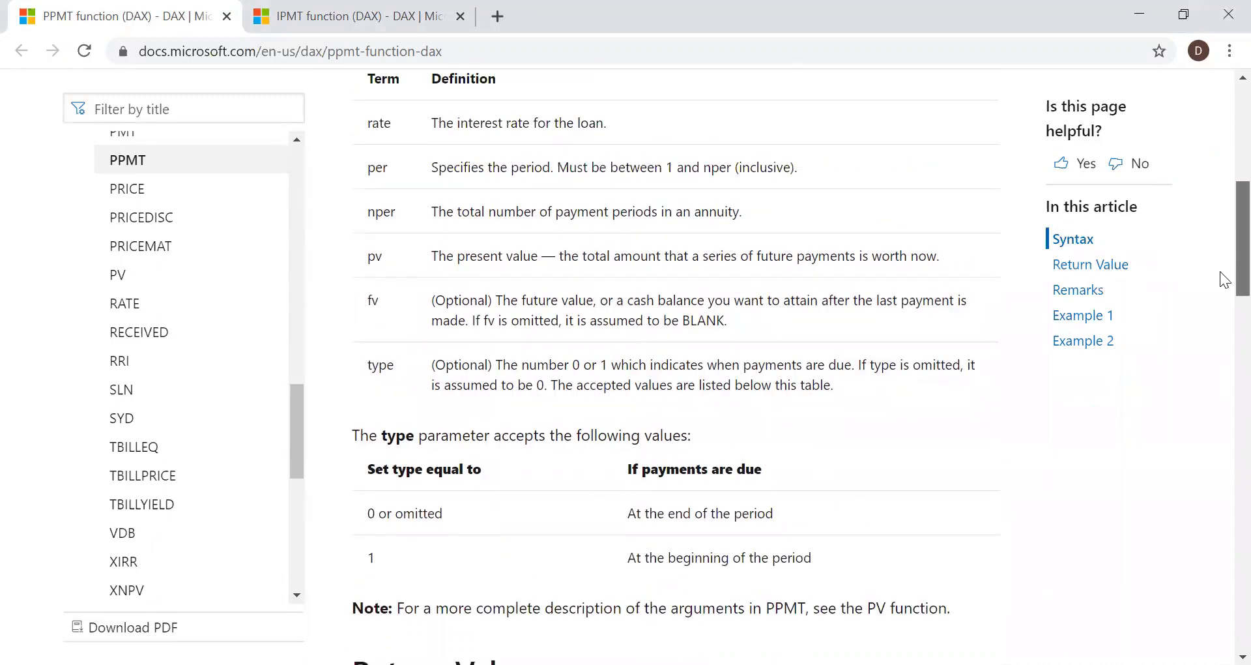
scroll(1224, 280, down, 10)
scroll(1225, 389, down, 6)
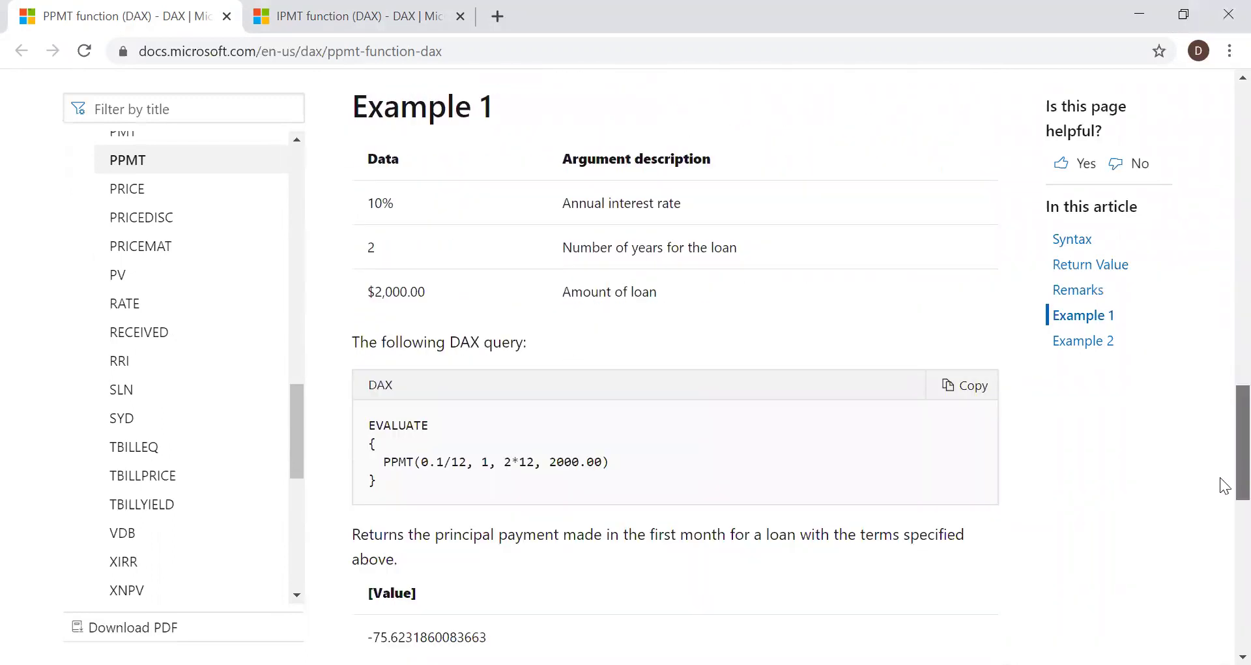
scroll(1224, 485, down, 7)
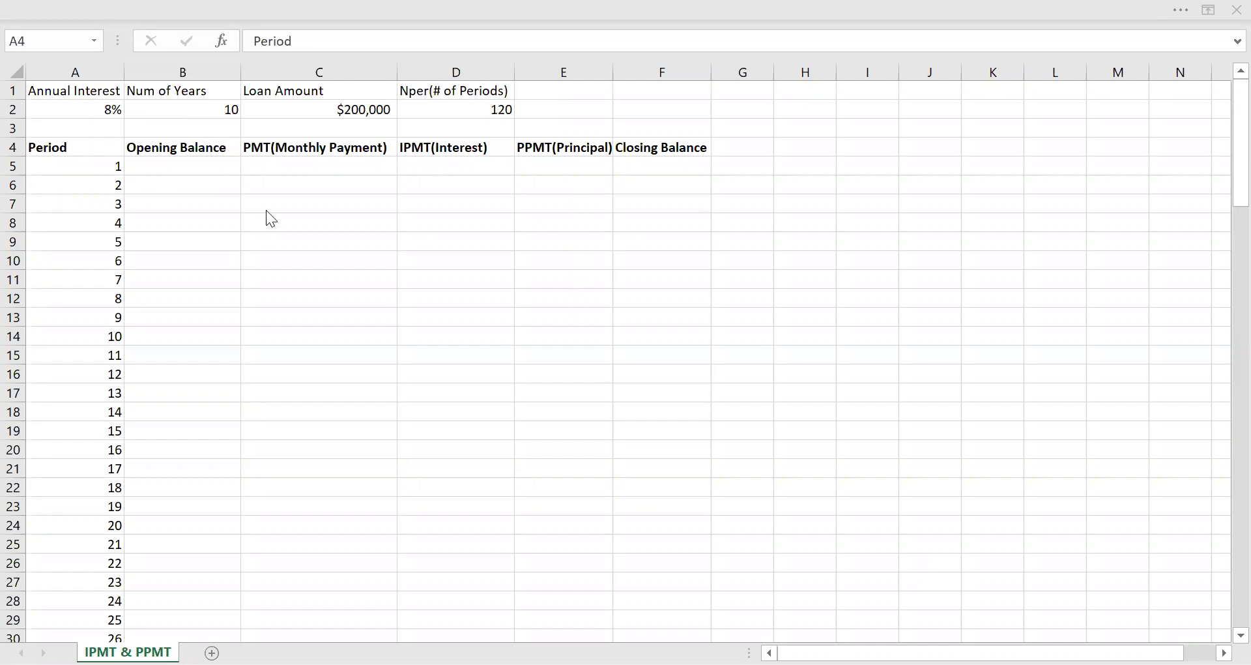
In the Excel sheet, link the period 1 opening balance in B5 to the loan amount with =C2.
click(186, 167)
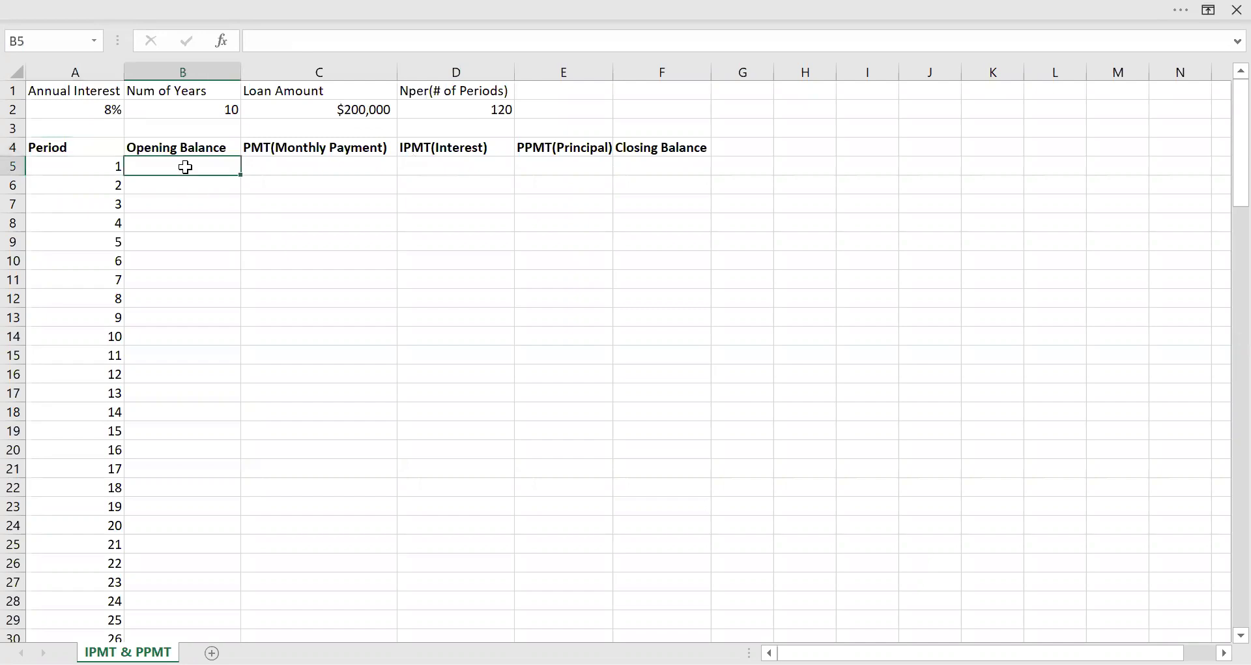
text(=)
click(339, 109)
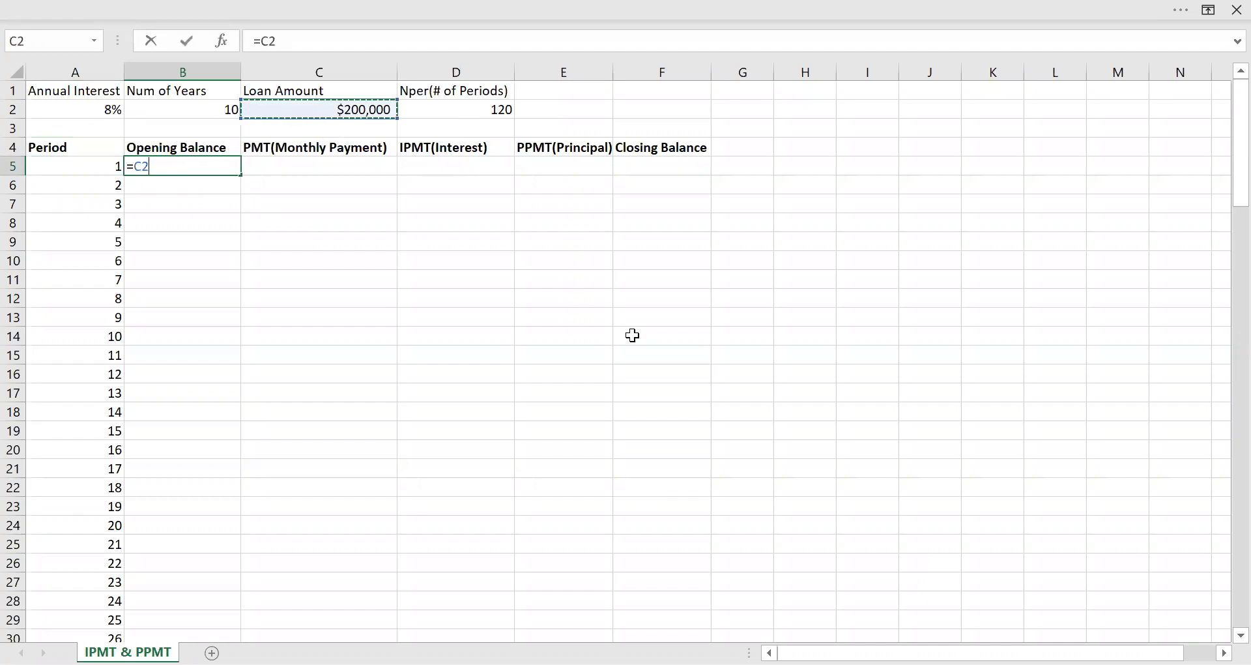
key(Return)
Start a PMT formula in C5 with the monthly rate $A$2/12 as its first argument.
click(300, 169)
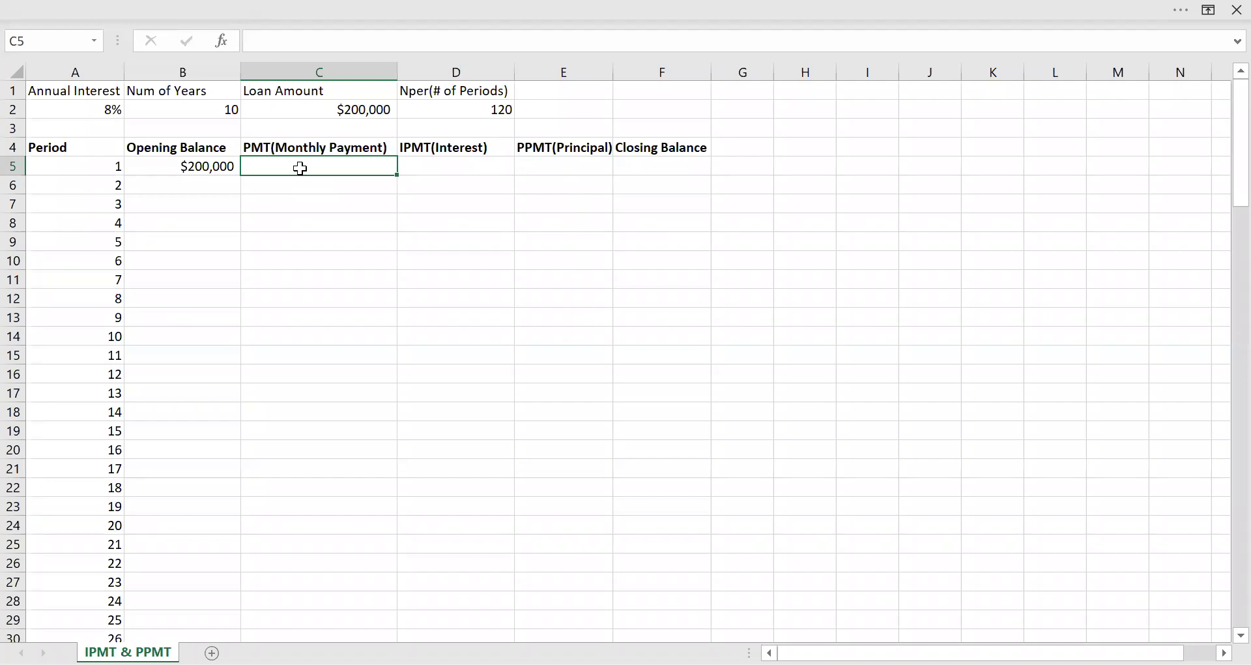
text(=pmt)
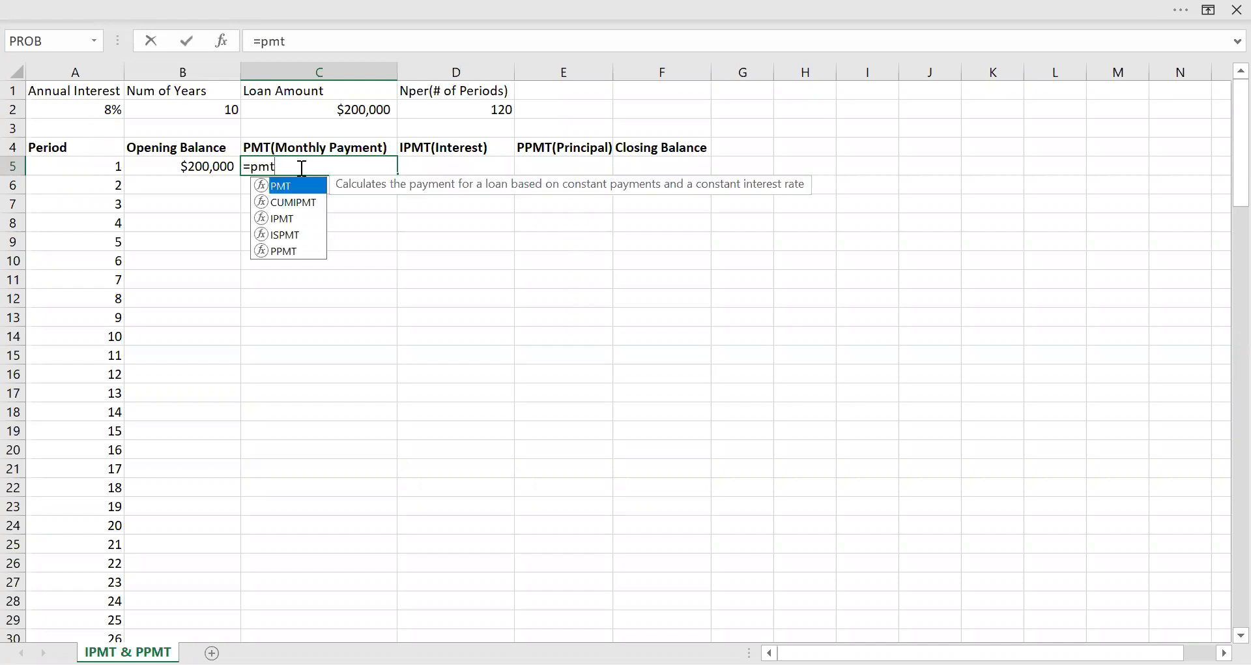
key(Tab)
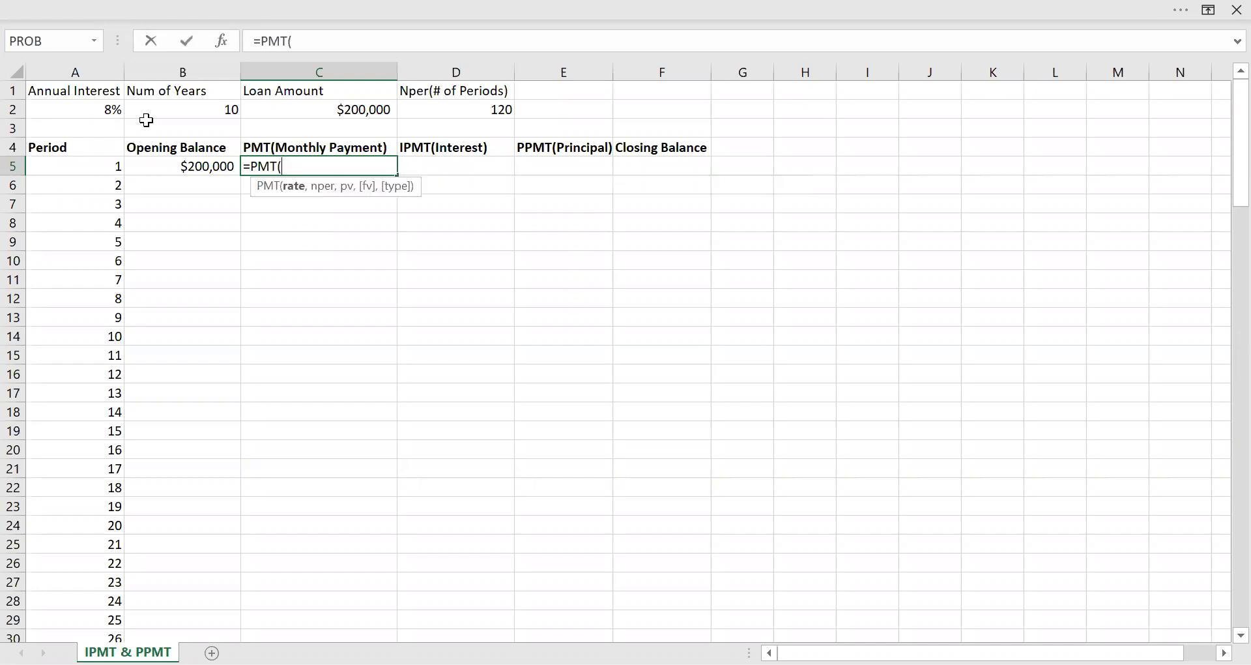
click(105, 107)
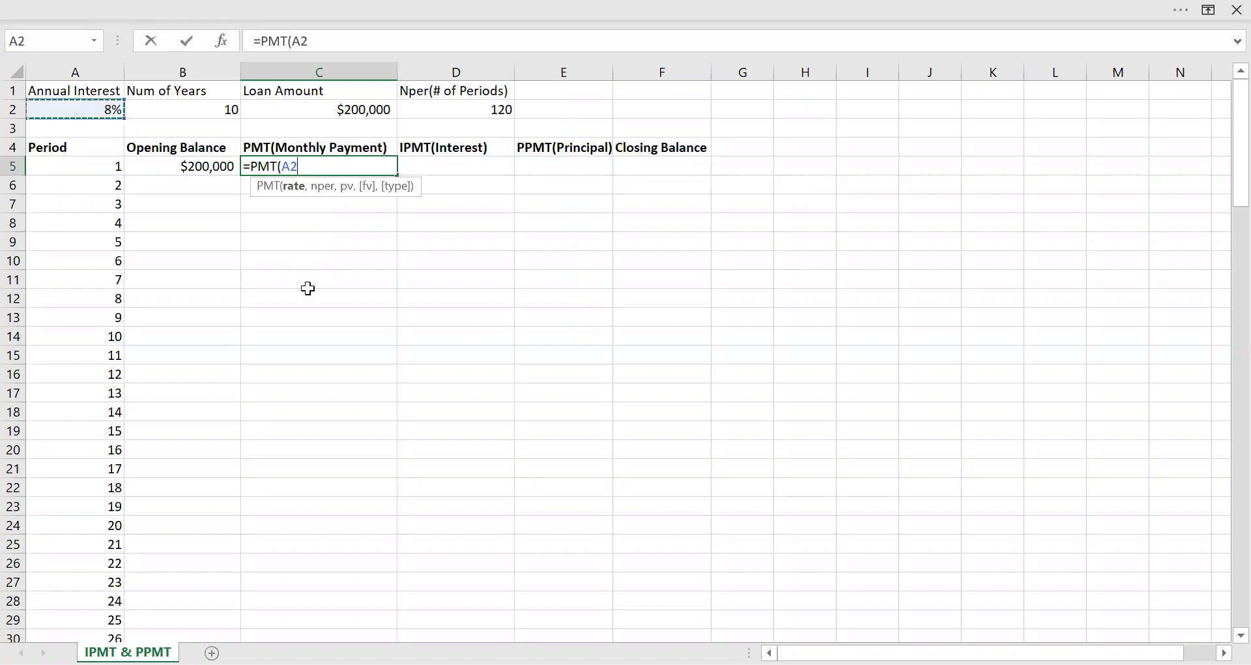
key(F4)
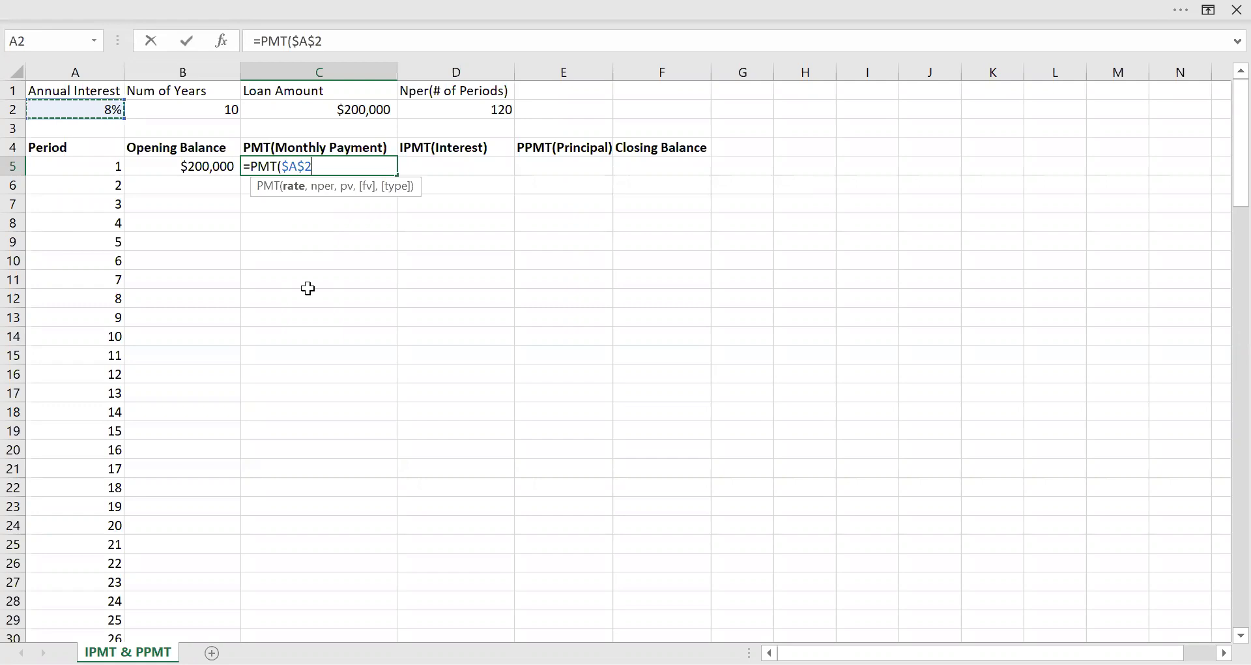
text(/12)
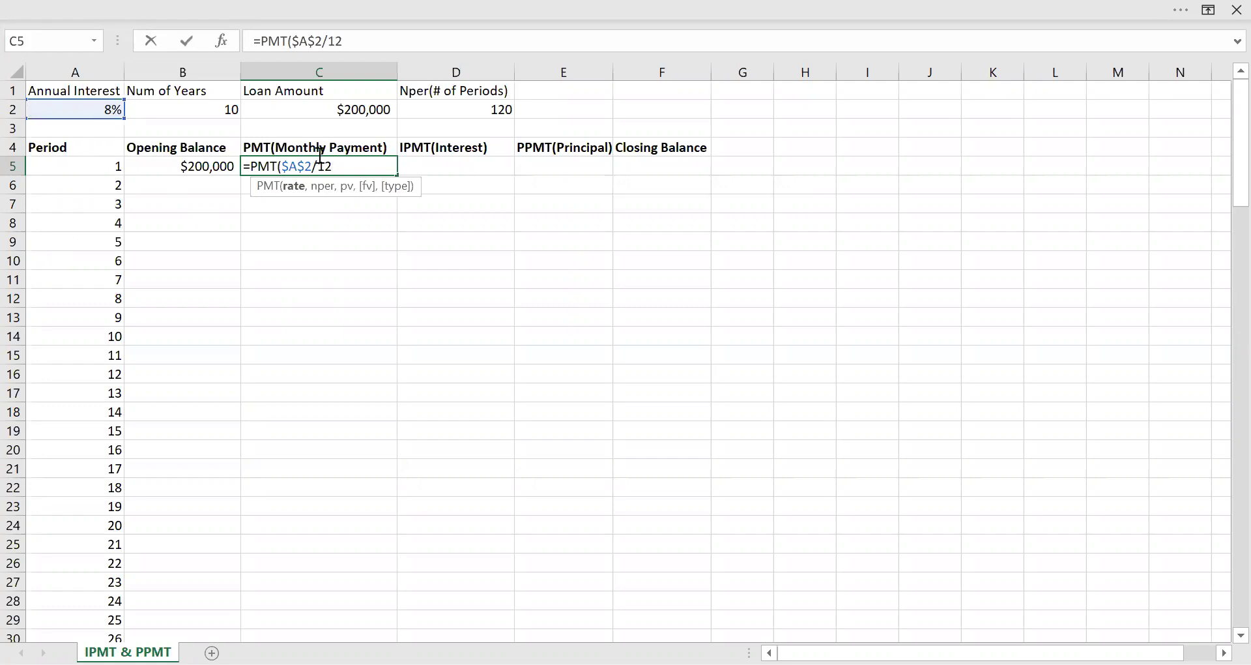
Complete the PMT formula in C5 with $D$2 as nper, $C$2 as pv, and 0 for both fv and type.
text(,)
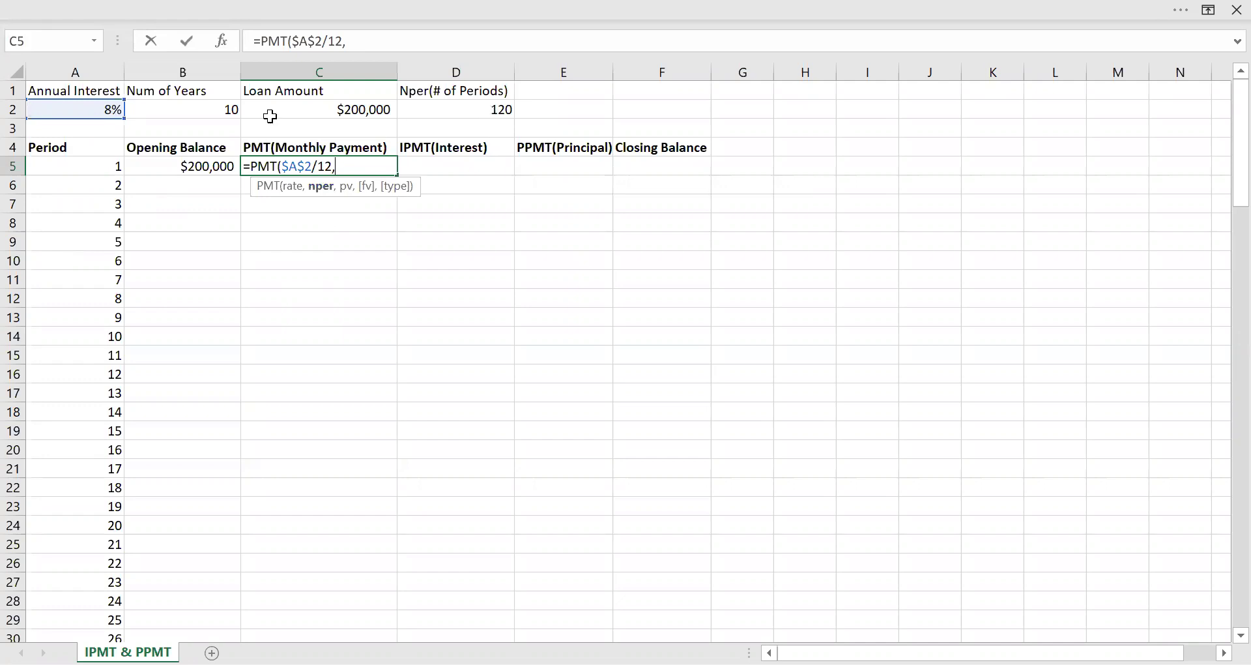
click(489, 111)
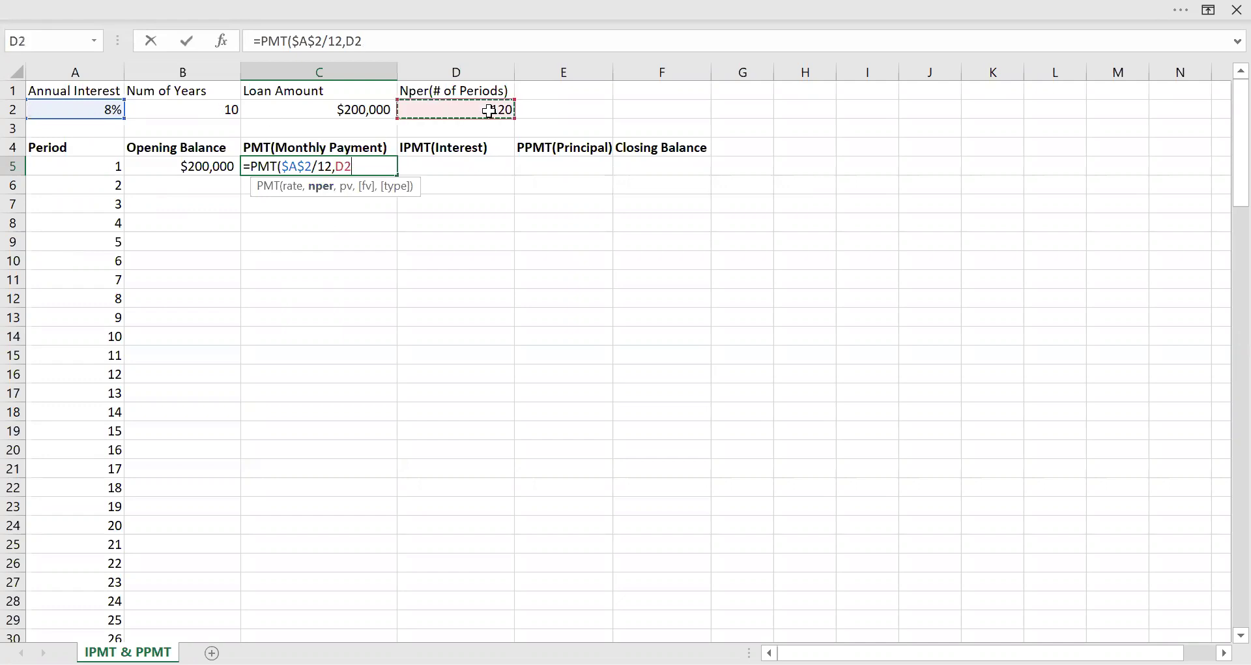
key(F4)
text(,)
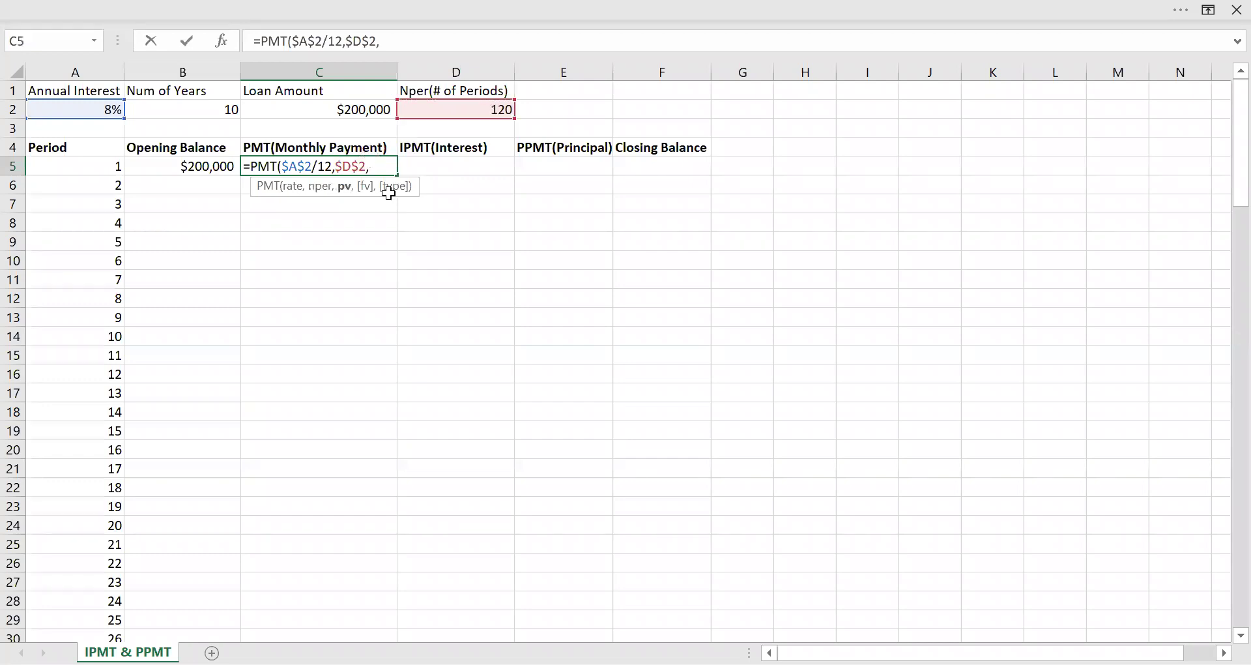
click(350, 108)
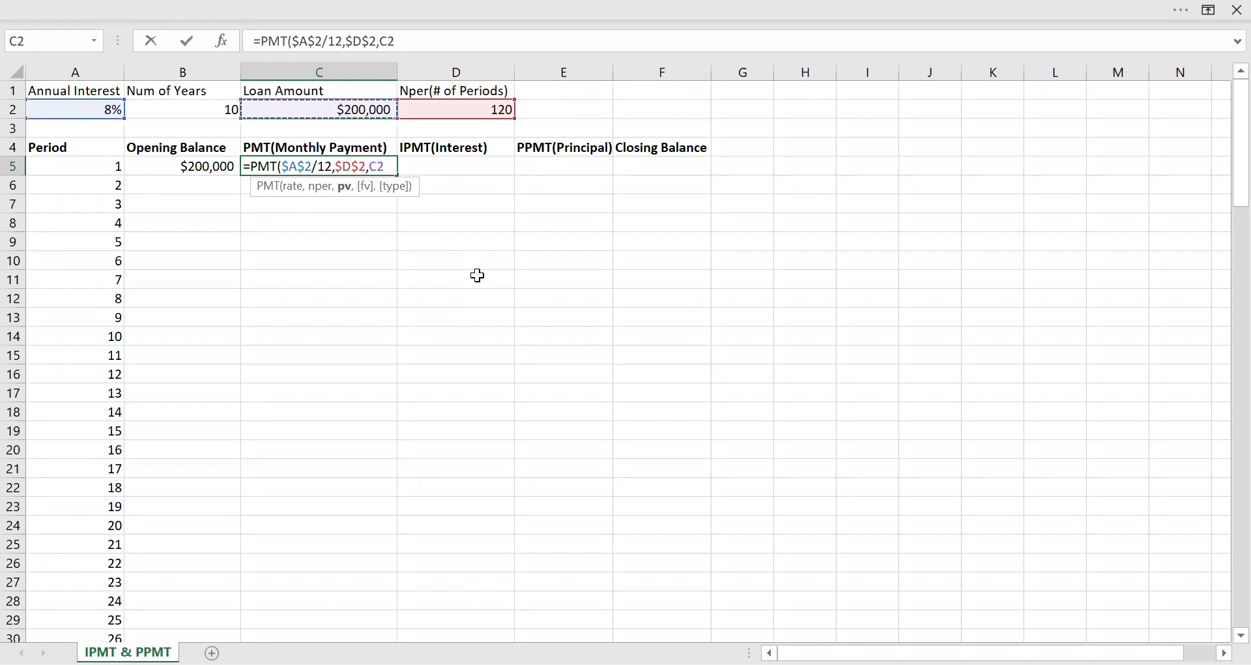
key(F4)
text(,0)
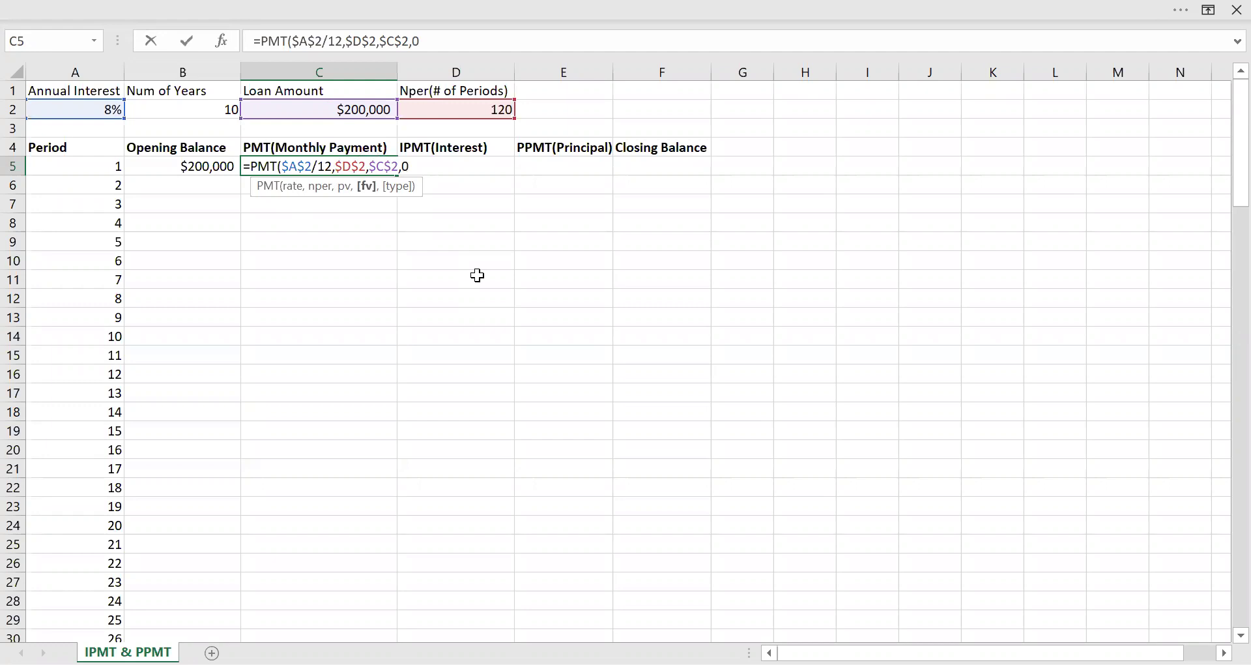
text(,)
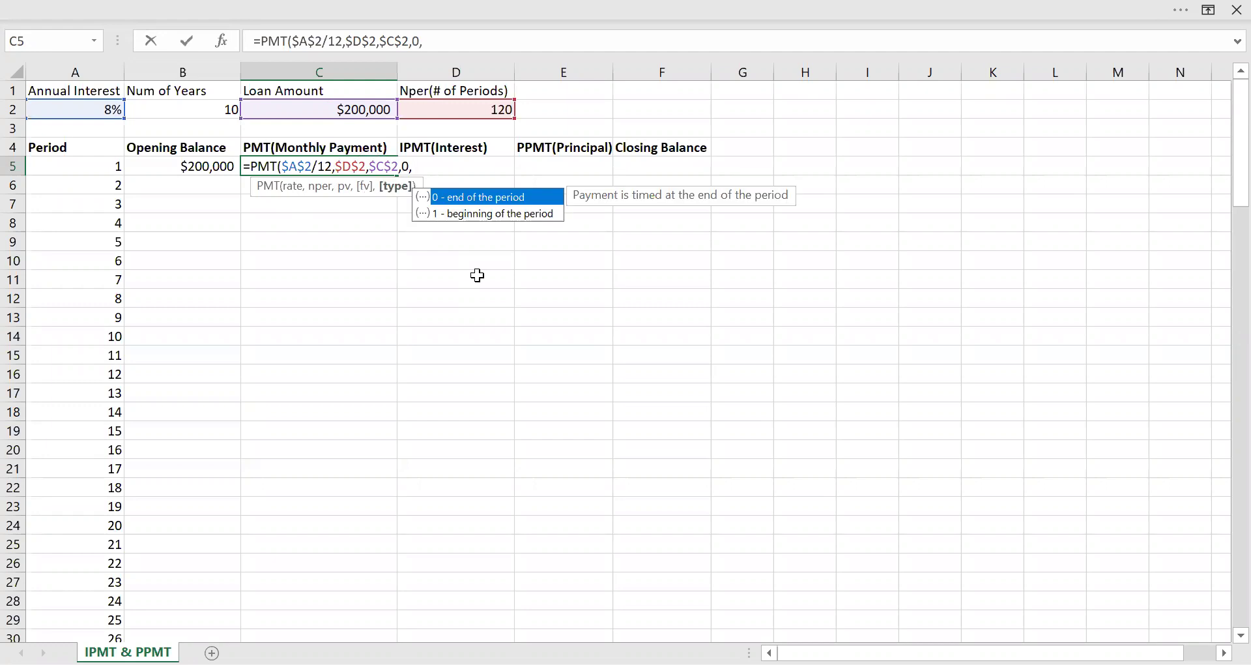
text(0)
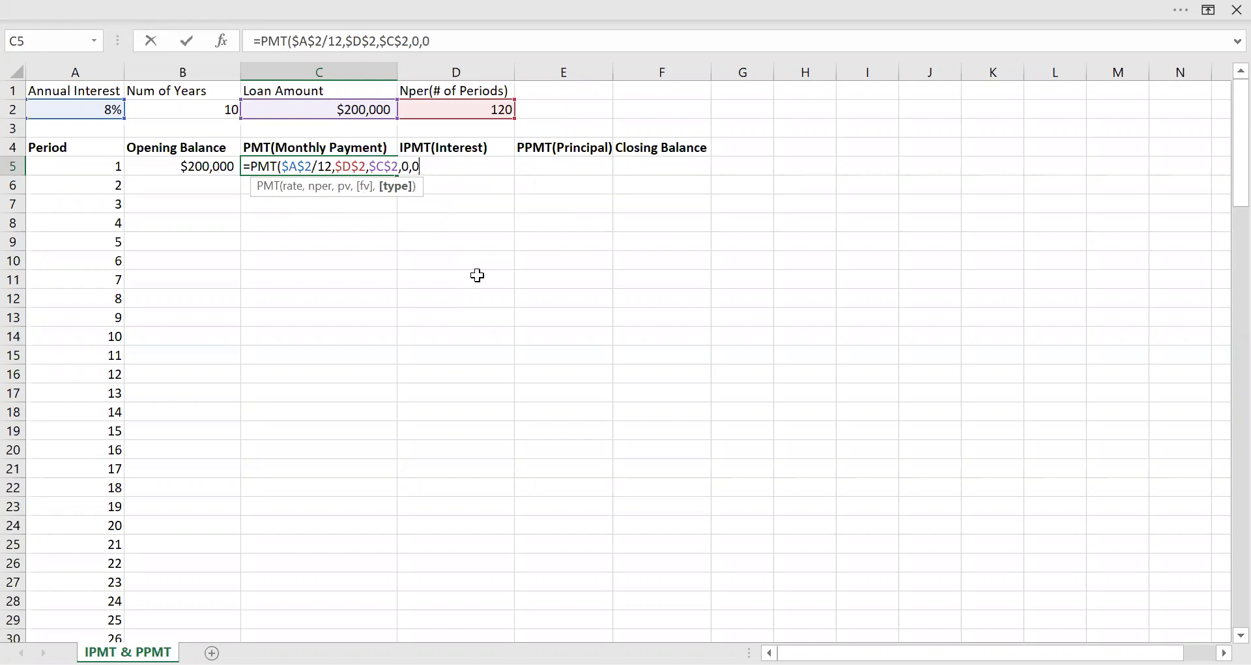
text())
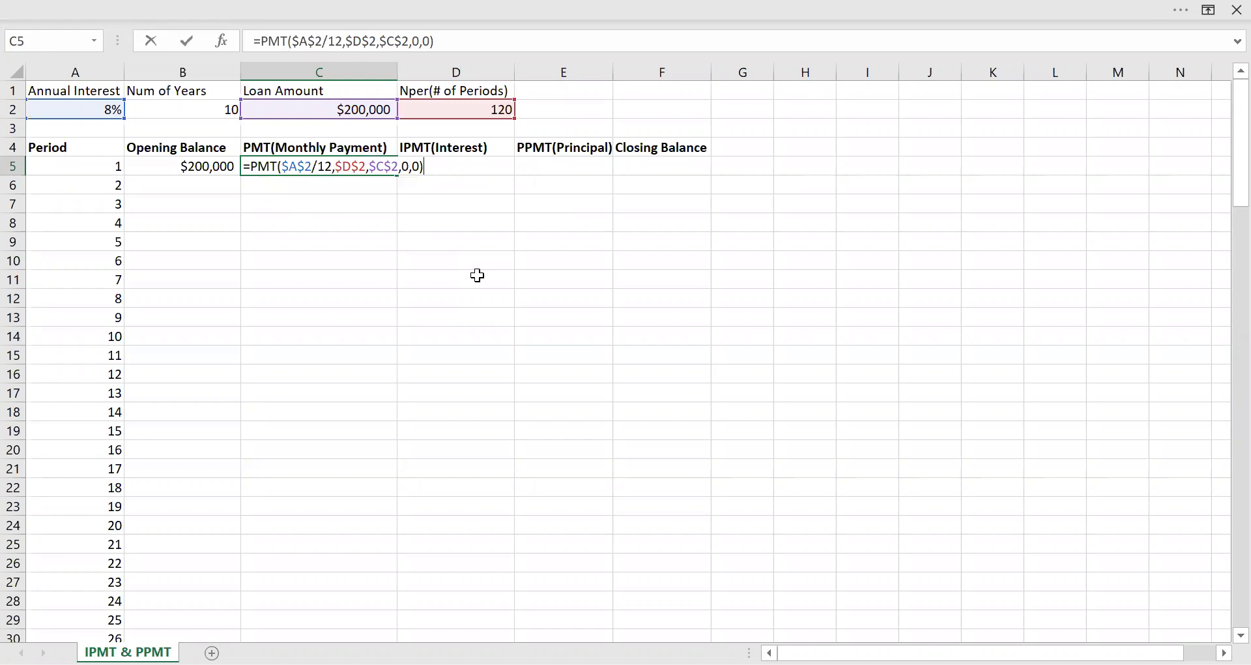
key(Return)
click(341, 165)
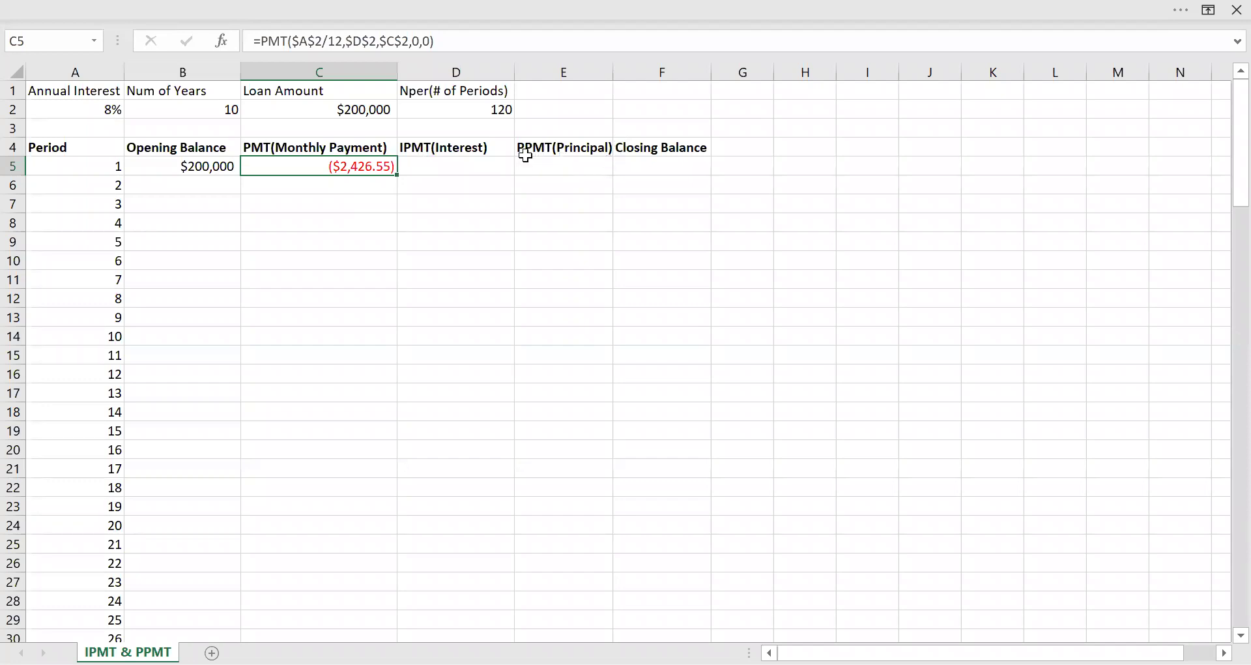
Start an IPMT formula in D5 with the monthly rate $A$2/12 as its first argument.
click(441, 168)
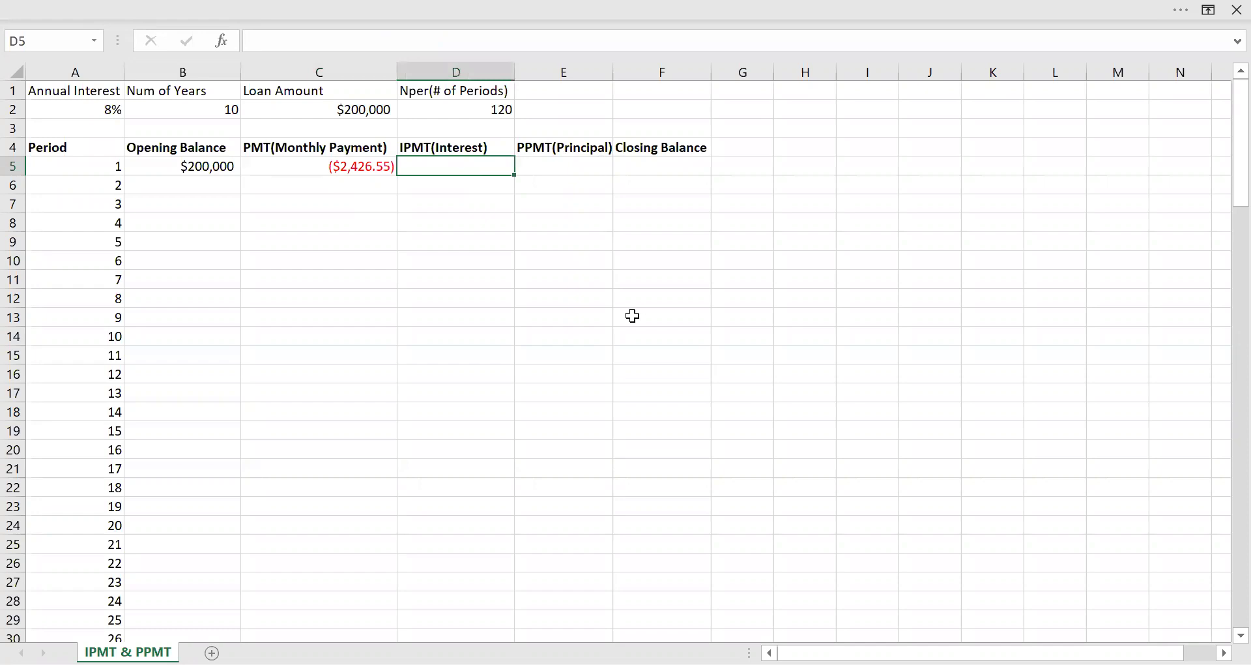
text(=)
text(ipmt)
key(Tab)
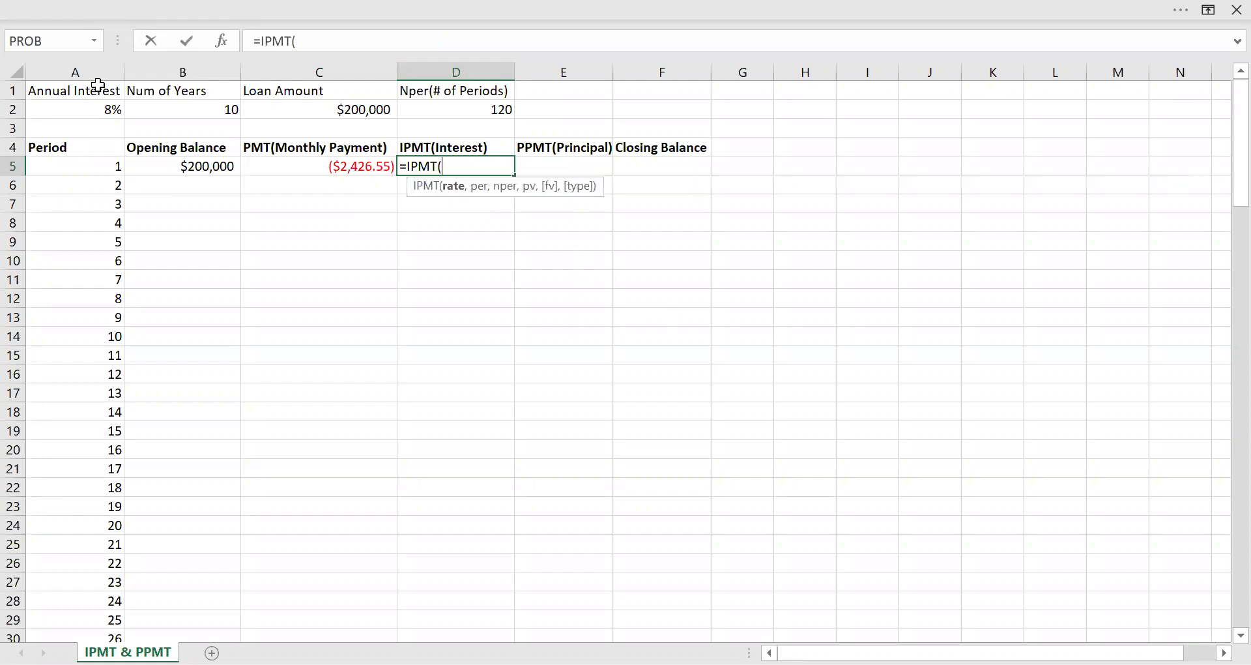
click(93, 107)
key(F4)
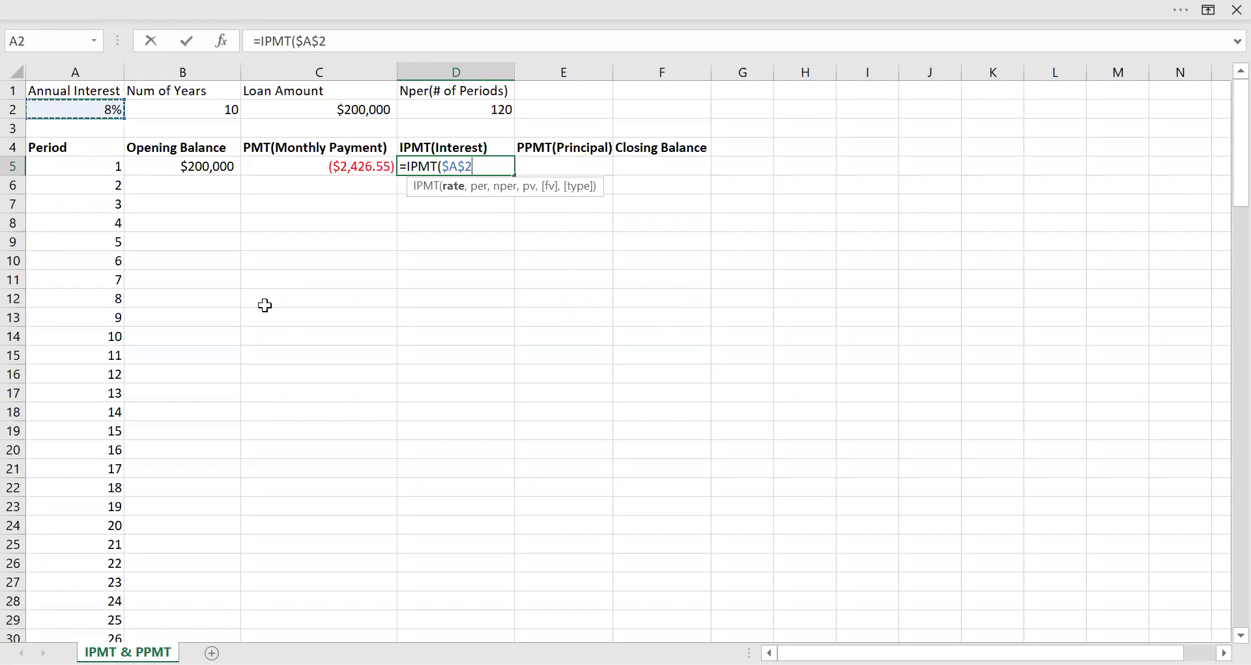
text(/12)
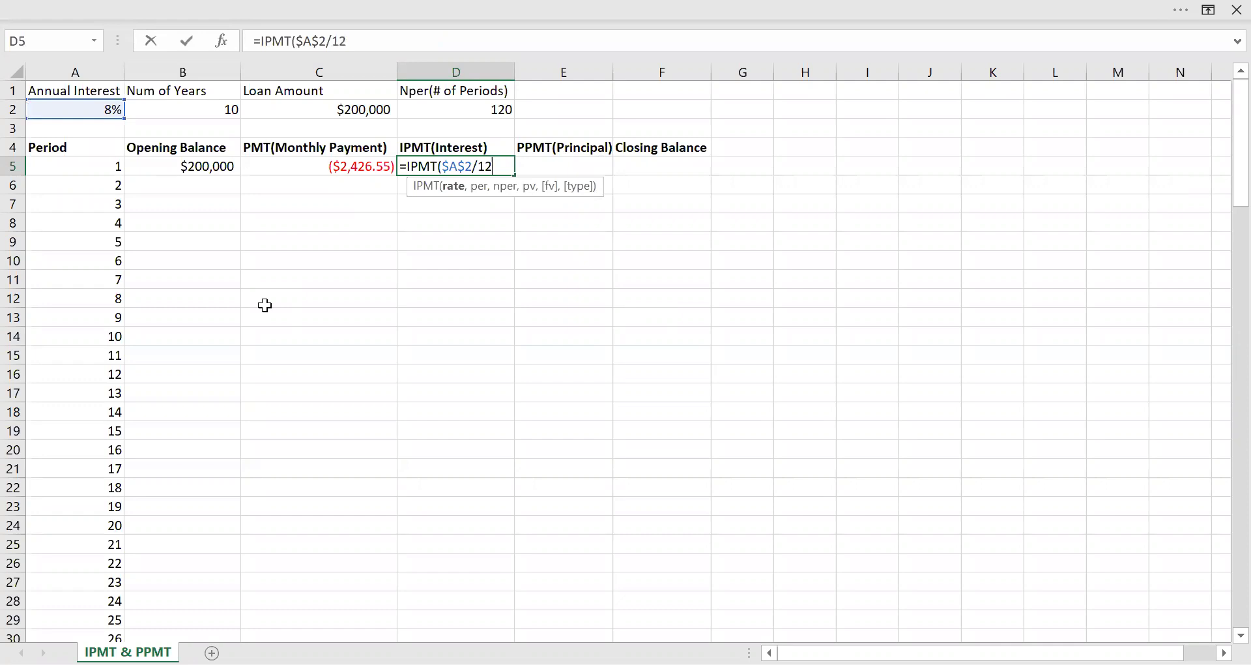
text(,)
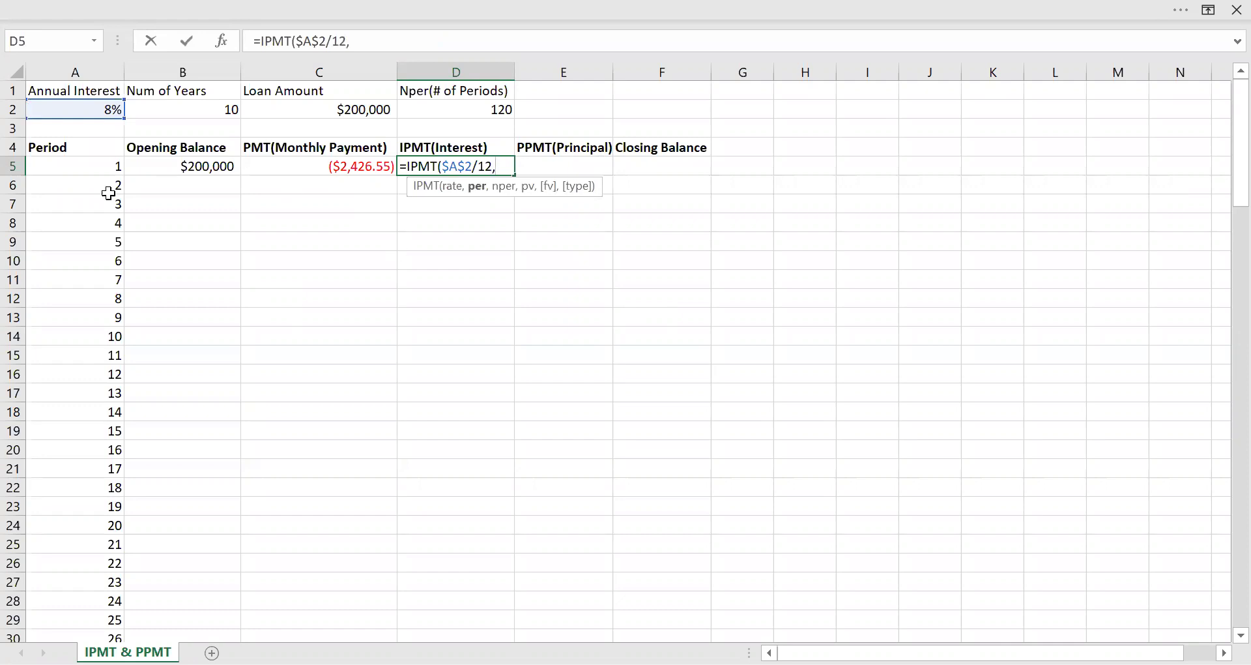
Complete the IPMT formula in D5 with A5 as per, $D$2 as nper, $C$2 as pv, and 0 for both fv and type.
click(80, 168)
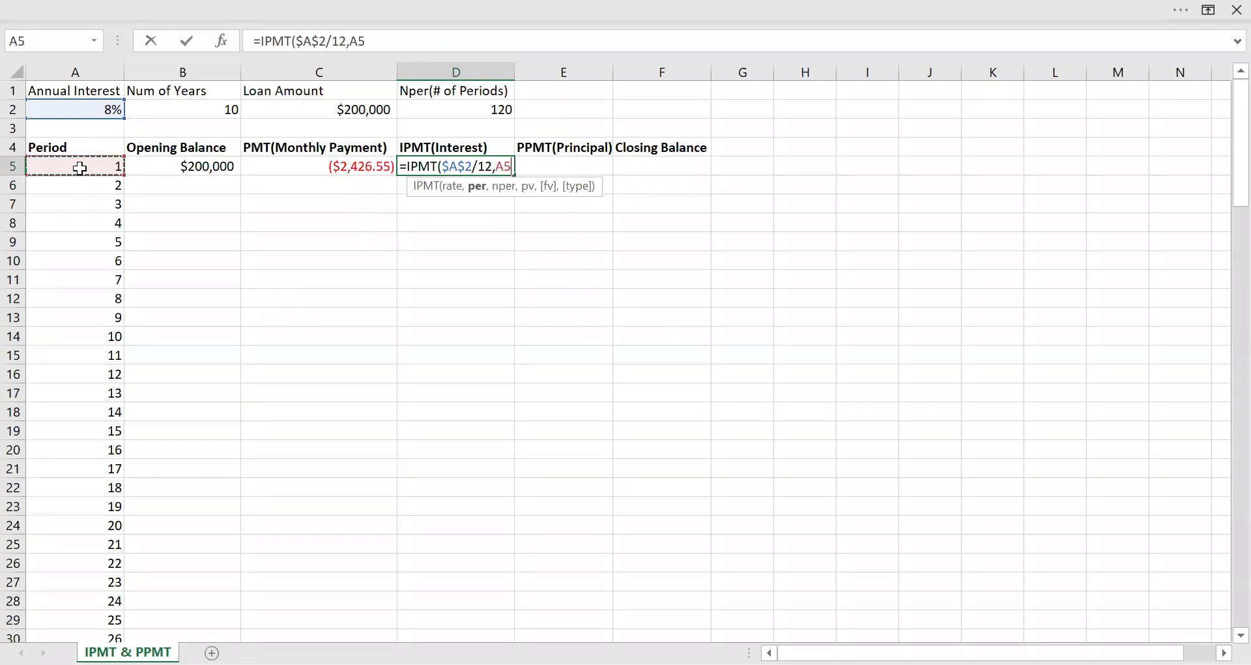
text(,)
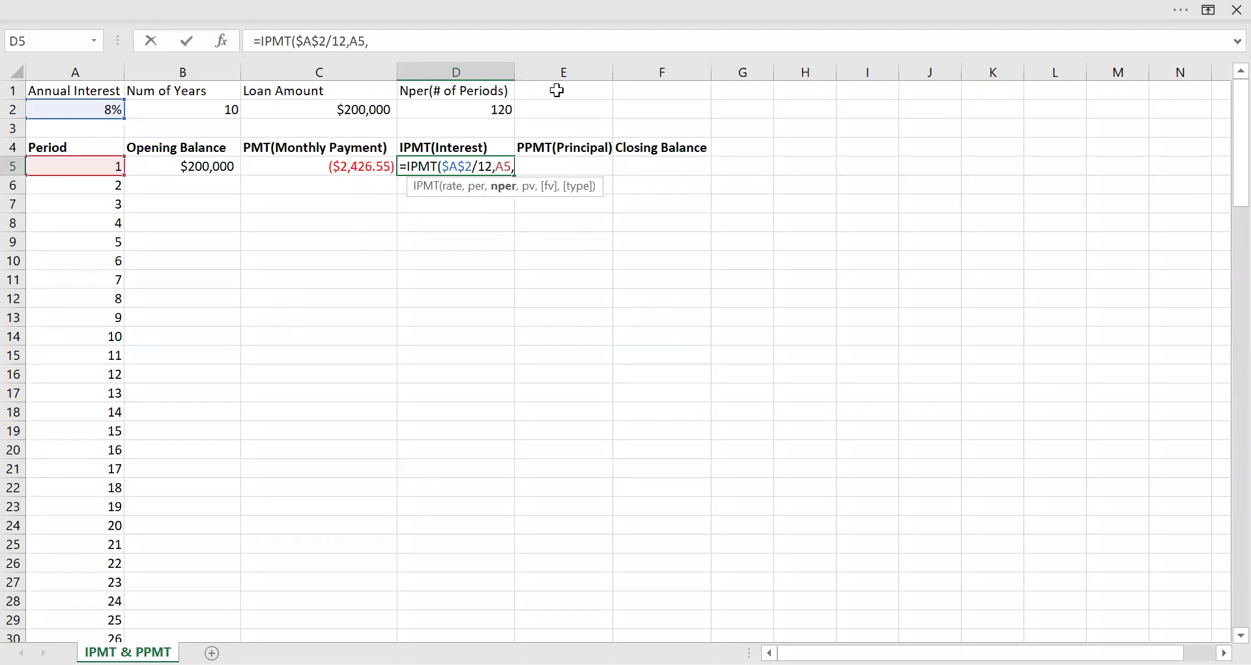
click(476, 111)
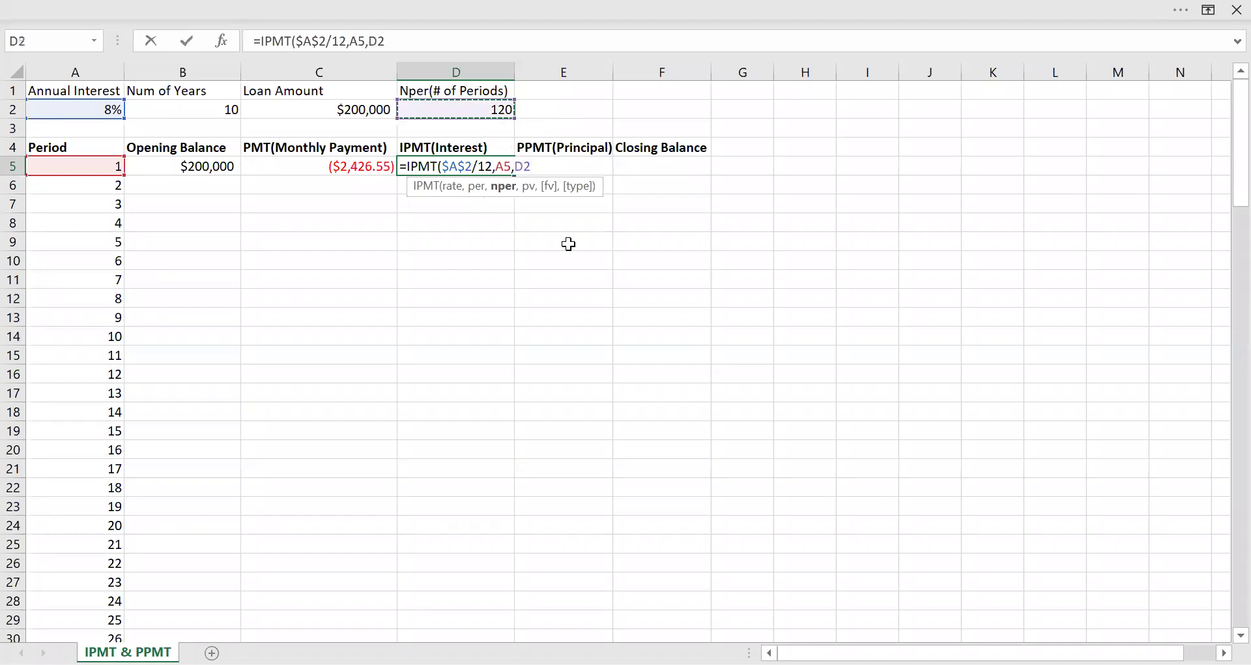
key(F4)
text(,)
click(330, 110)
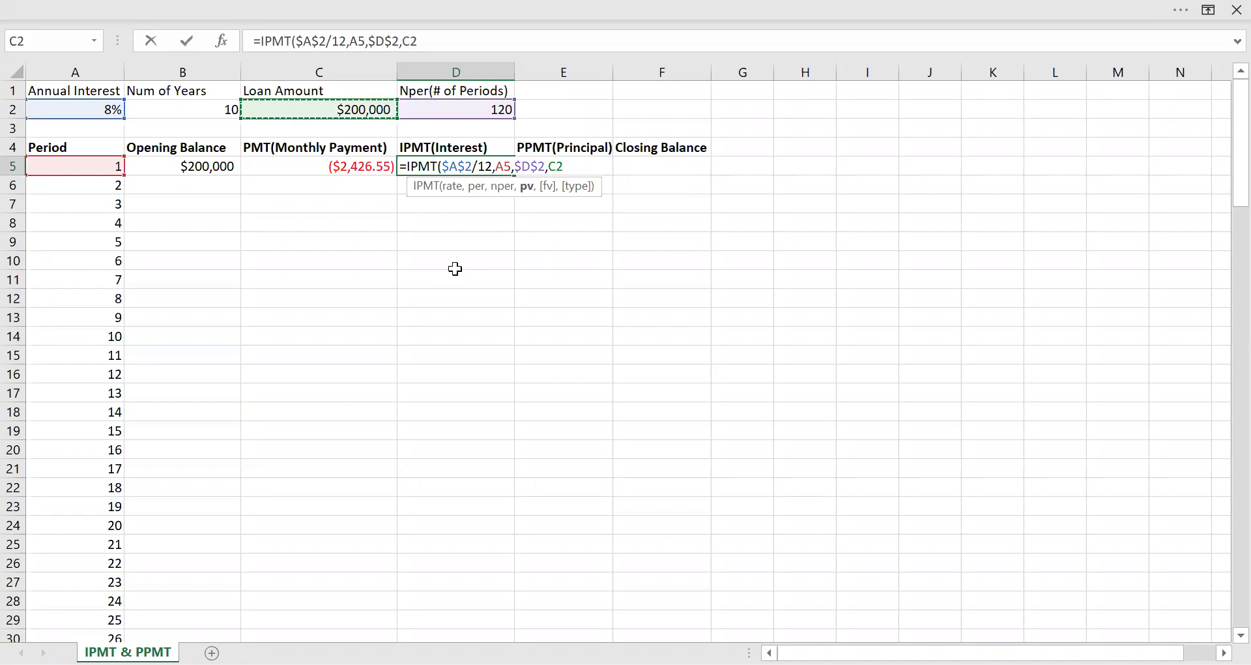
key(F4)
text(,)
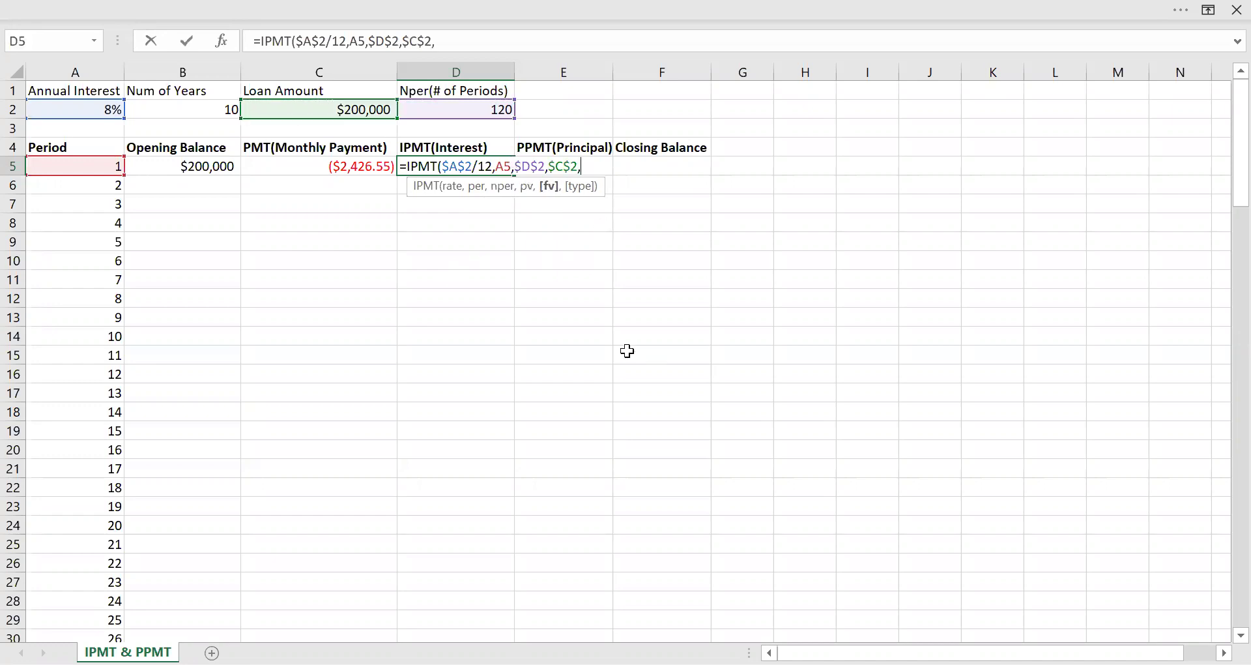
text(0,0)
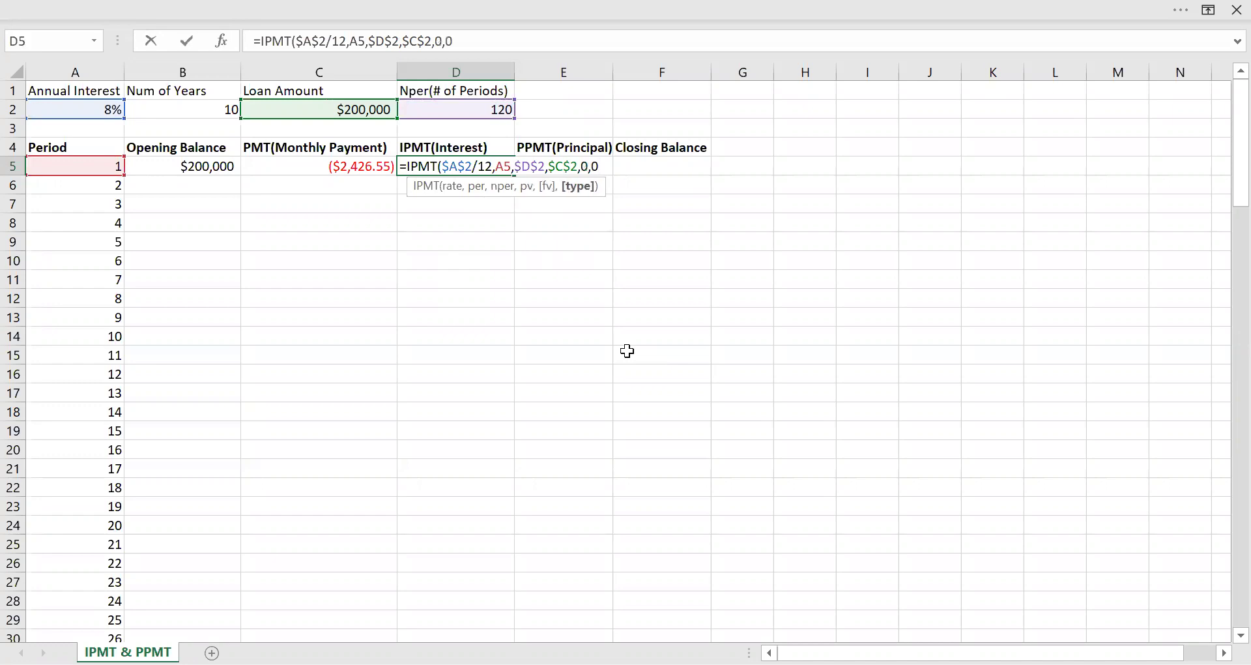
key(Return)
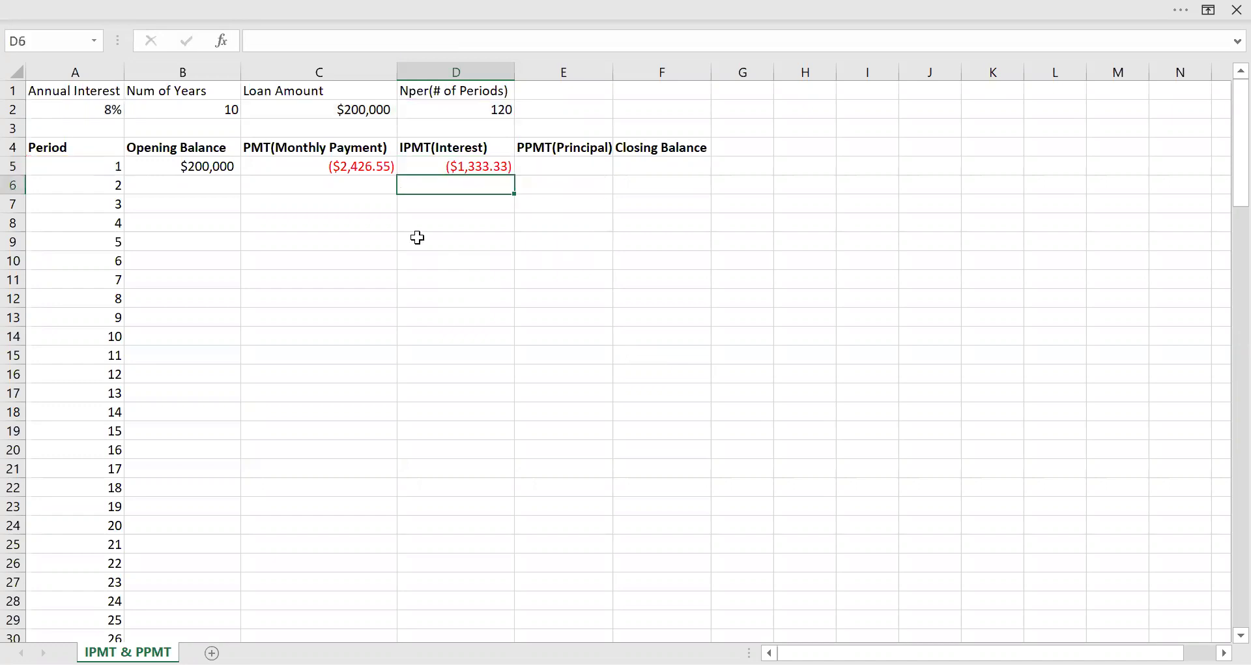
click(447, 163)
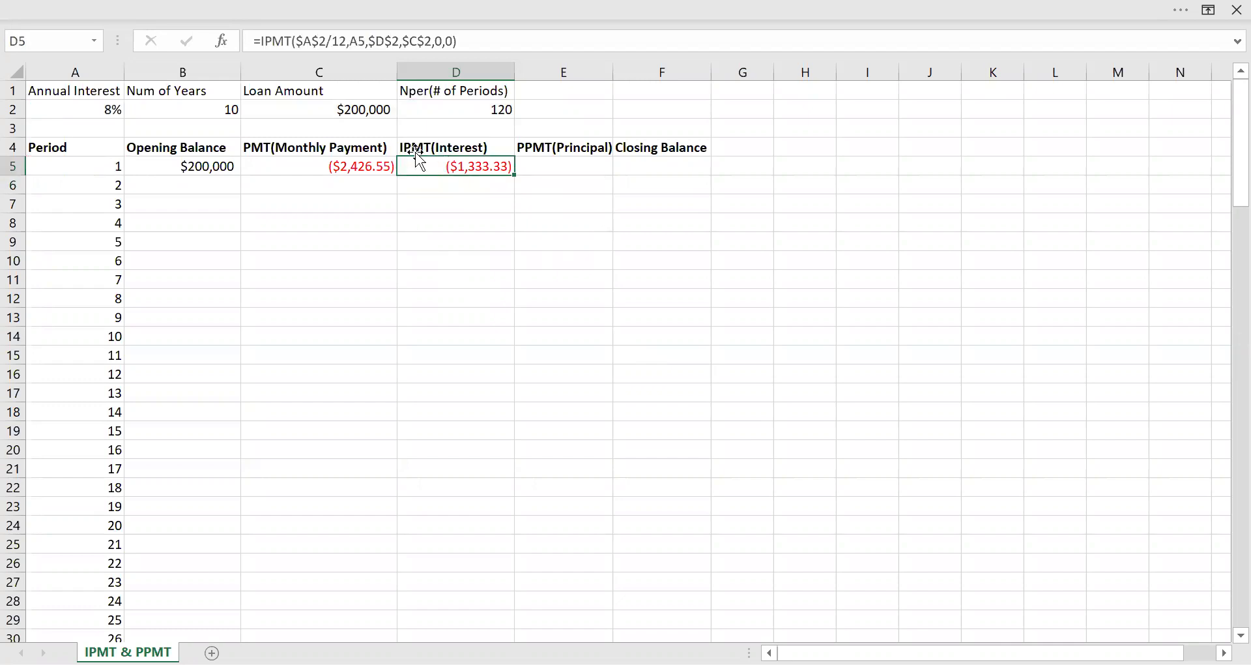
Start a PPMT formula in E5 with $A$2 as the rate and A5 as per.
click(567, 169)
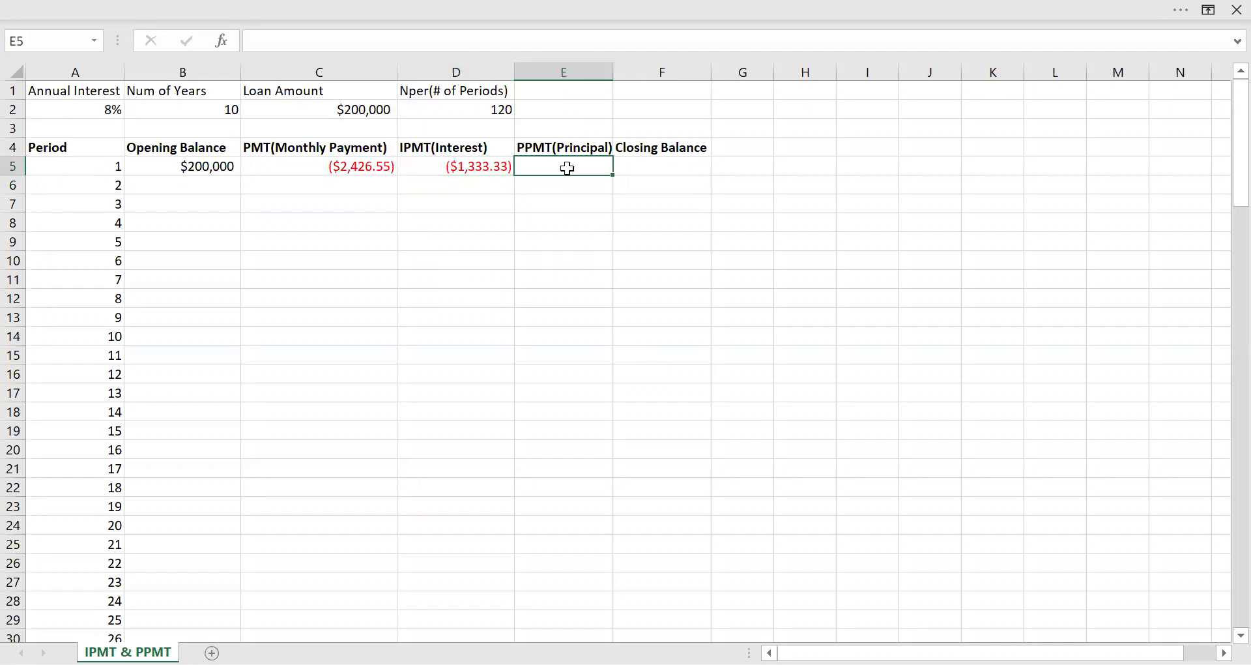
text(=PPMT()
click(104, 109)
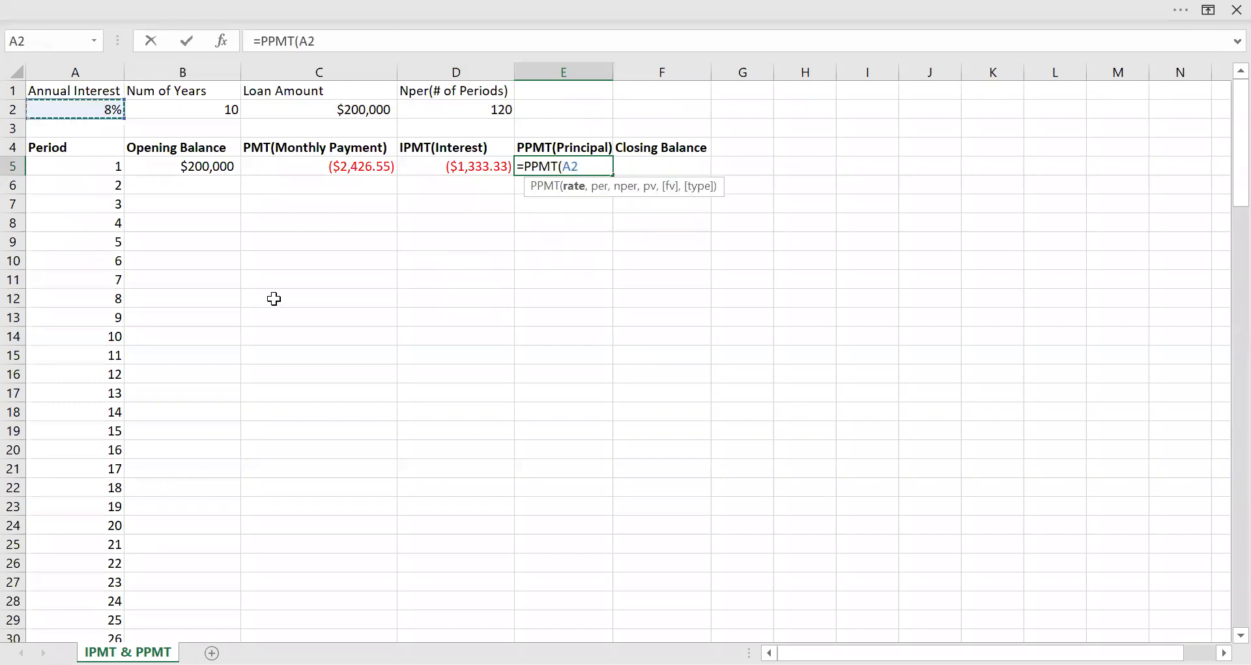
key(F4)
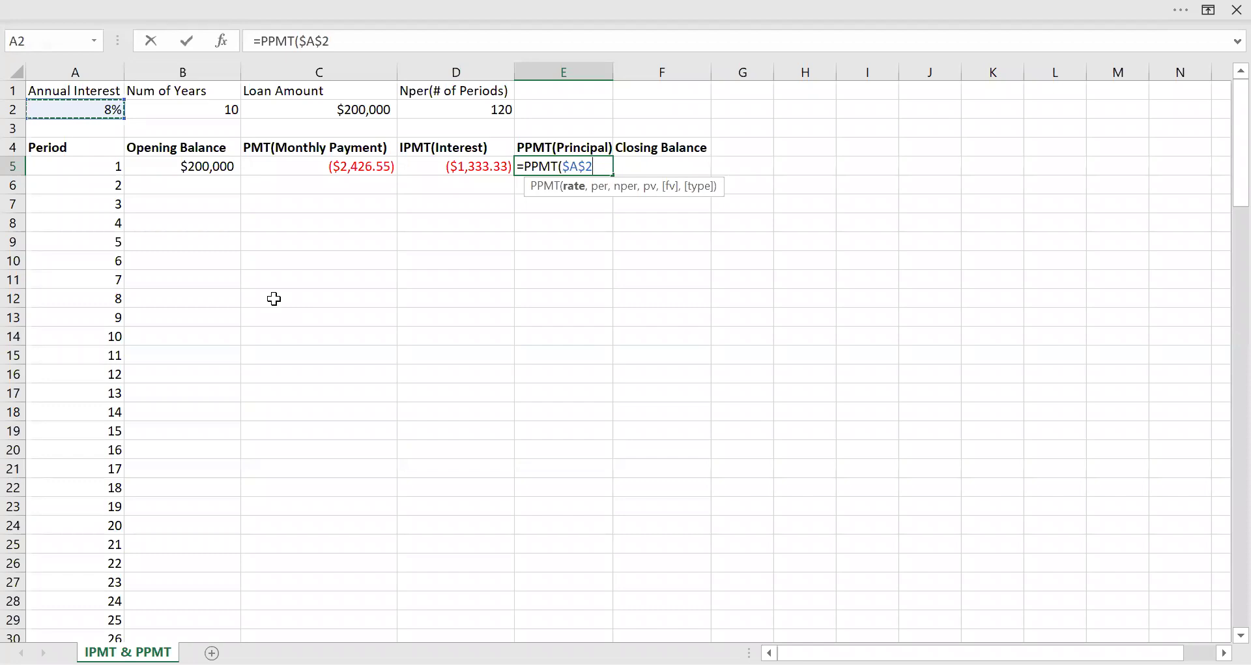
text(,)
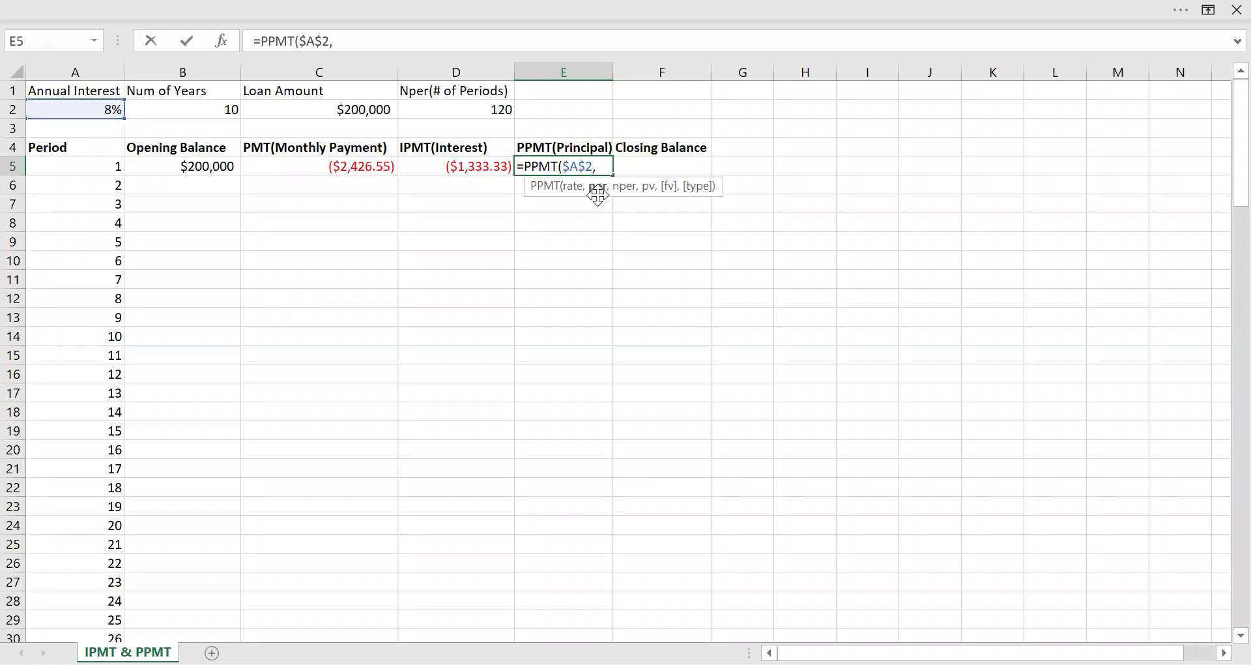
click(89, 167)
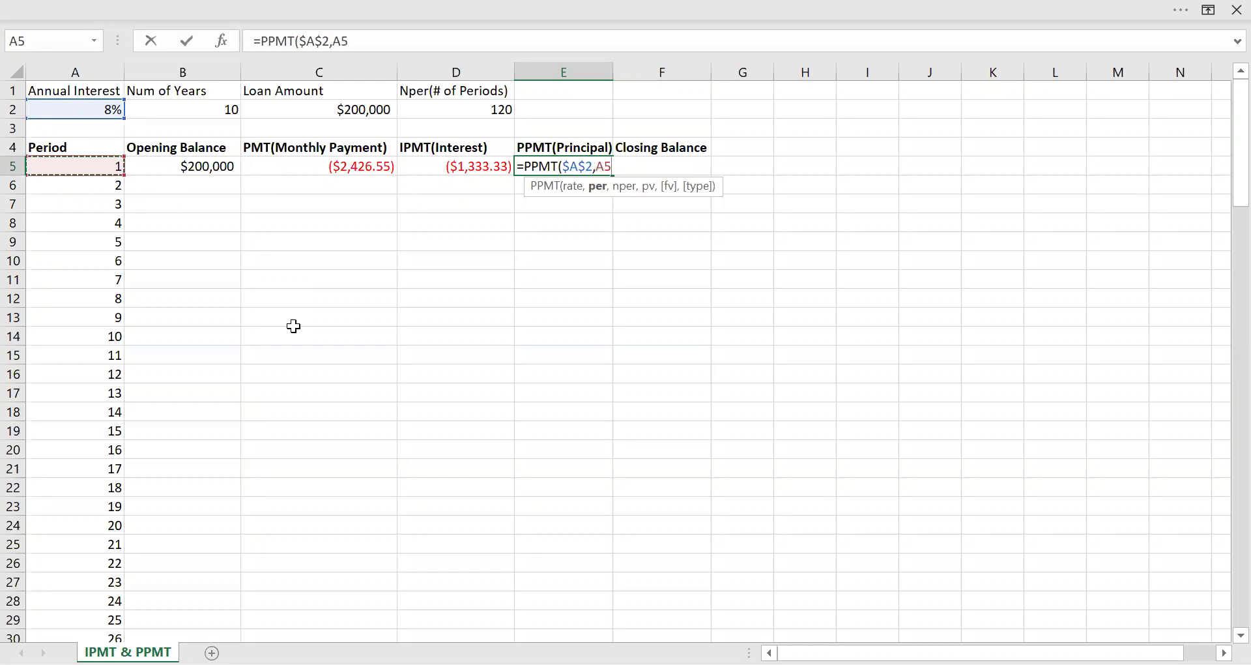
text(,)
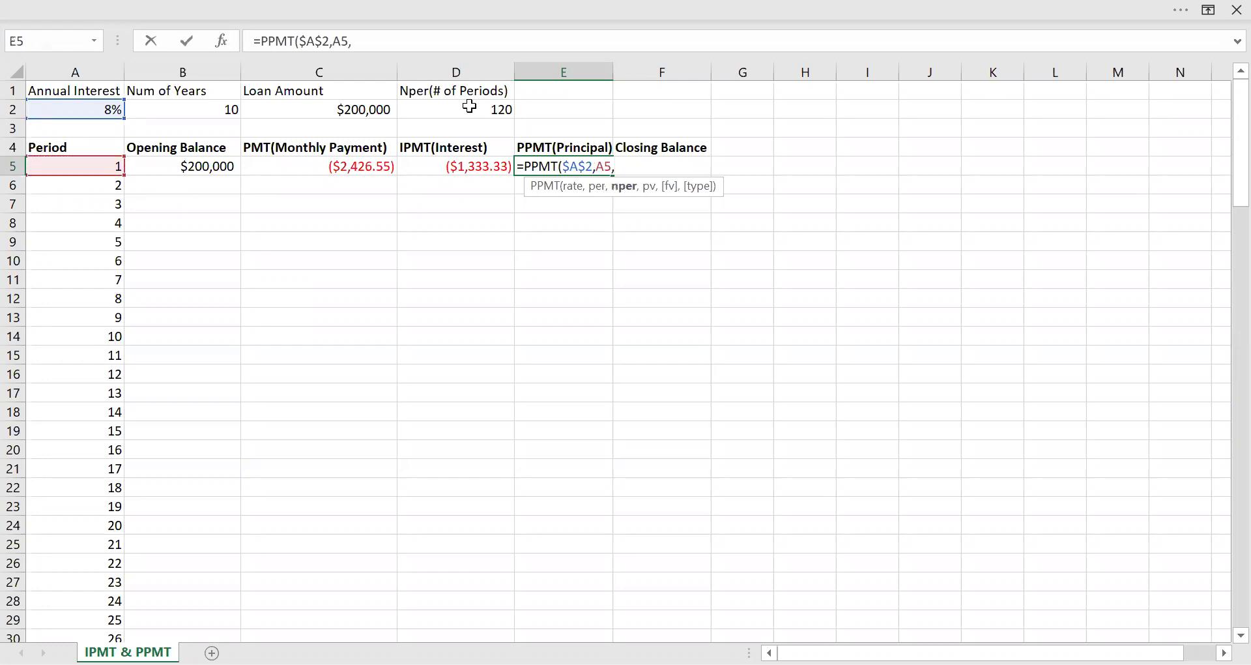
Complete the PPMT formula in E5 with $D$2 as nper, $C$2 as pv, and 0 for both fv and type.
key(Up)
key(Up)
key(Up)
key(Left)
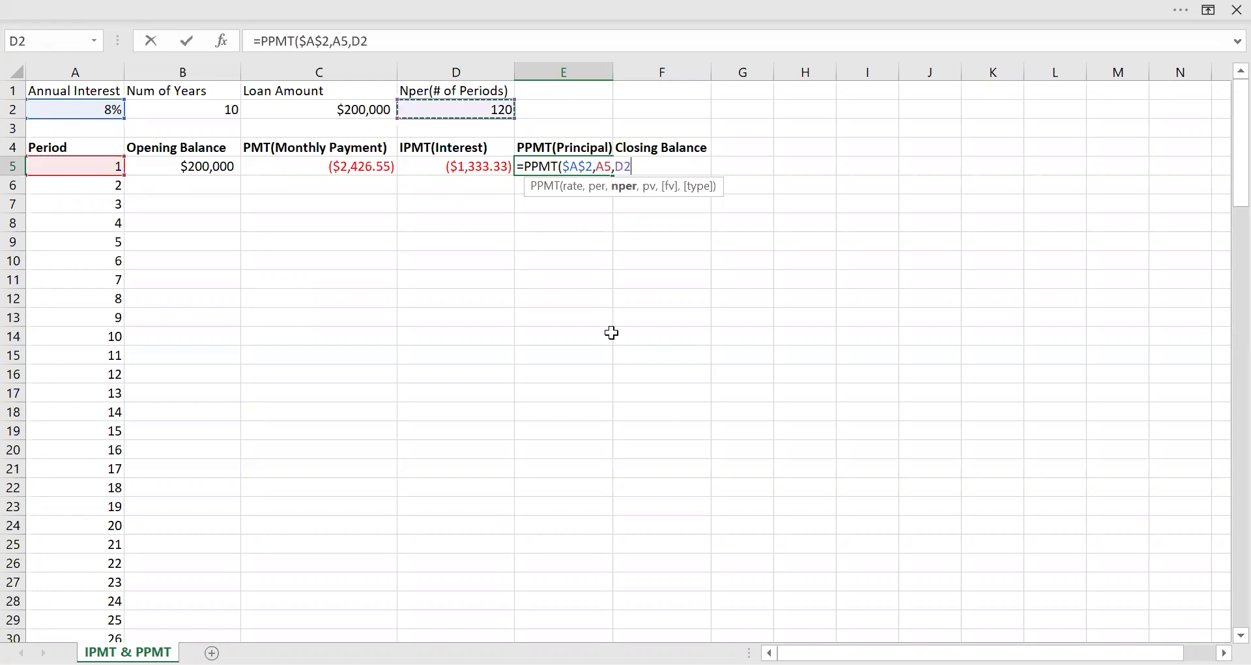
key(F4)
text(,)
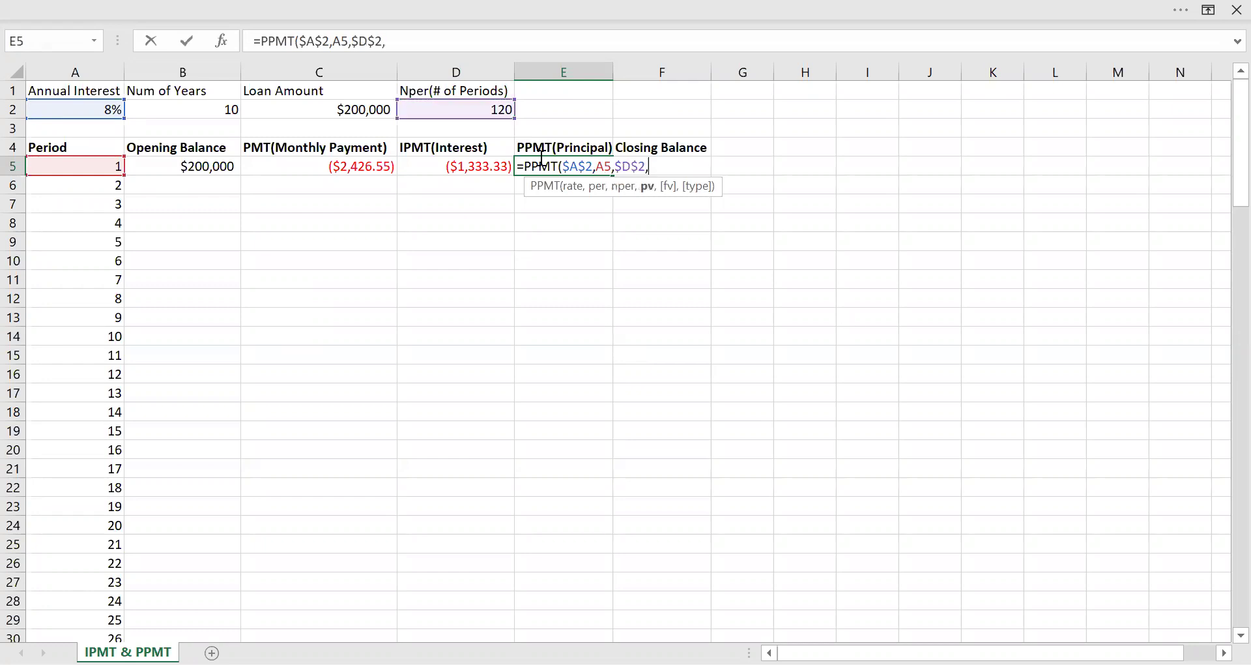
click(359, 111)
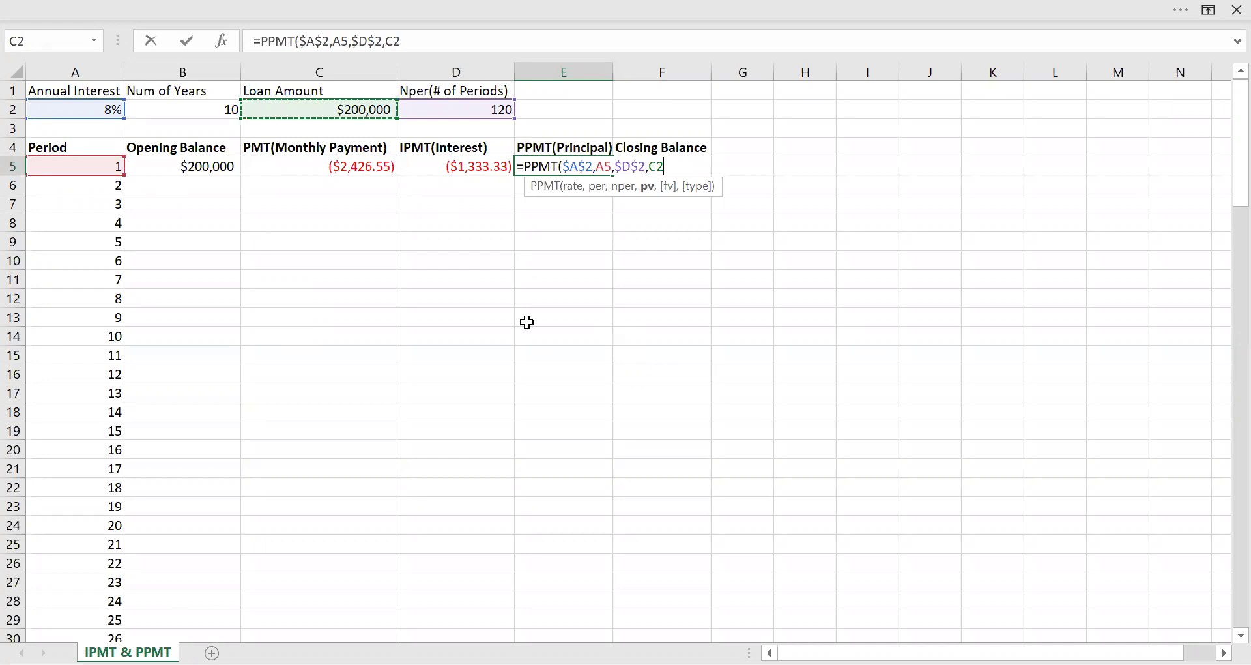
key(F4)
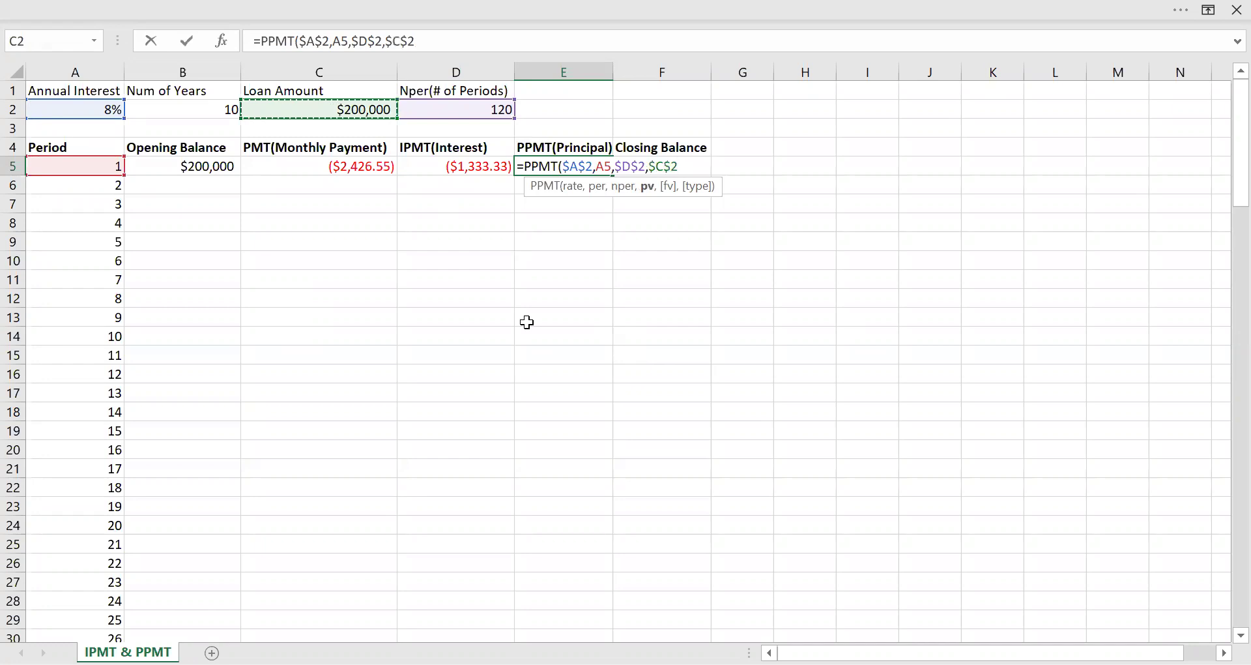
text(,)
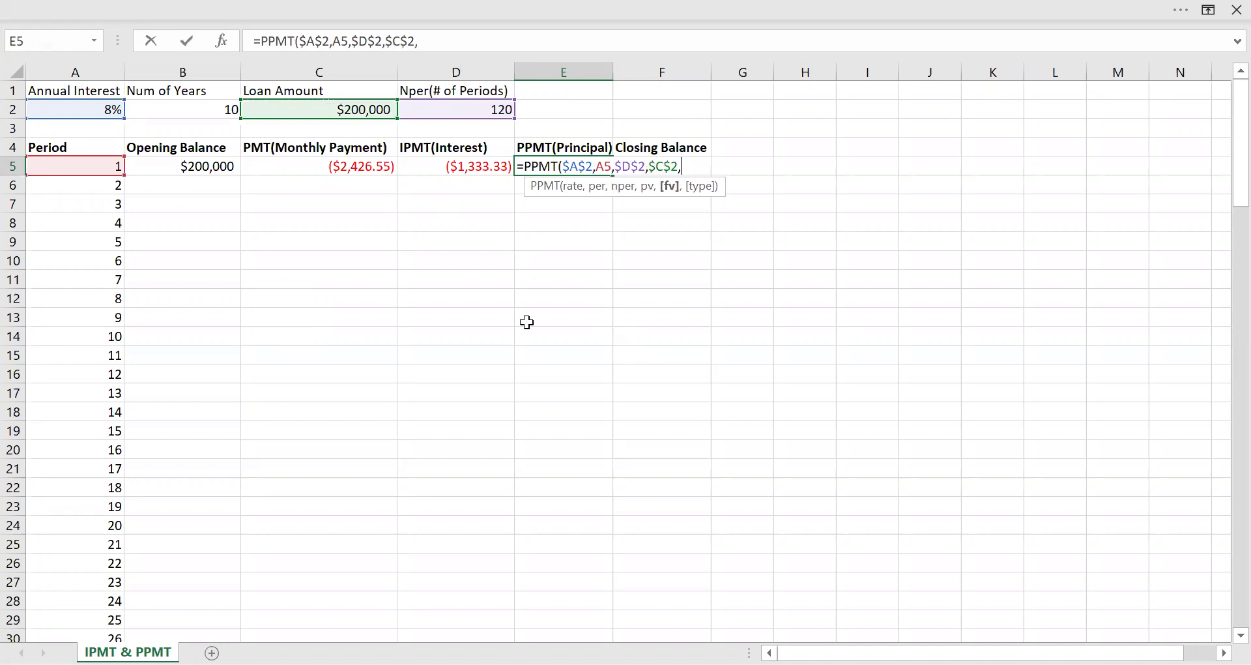
text(0,0)
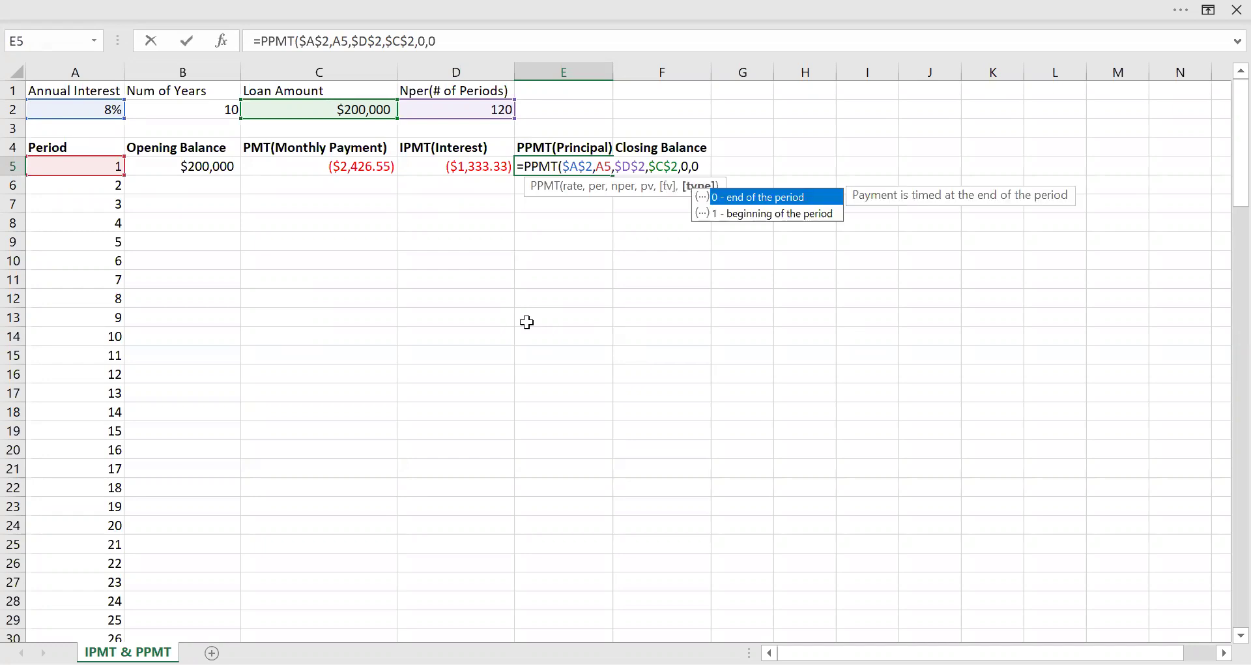
text())
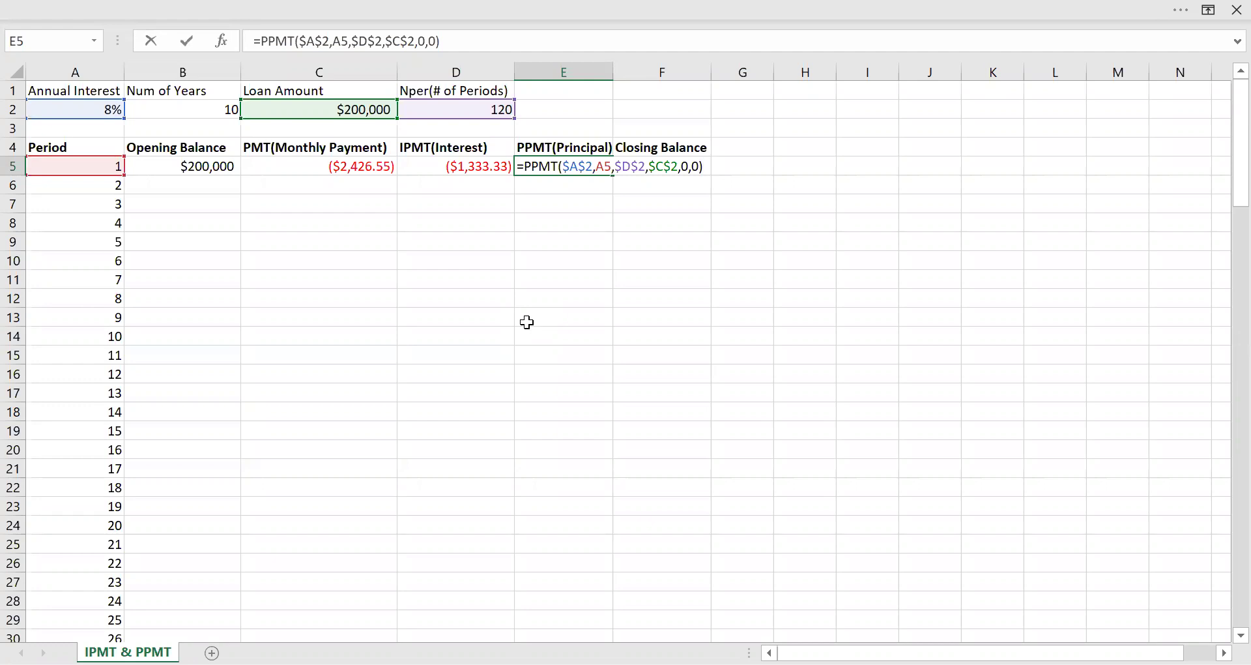
key(Return)
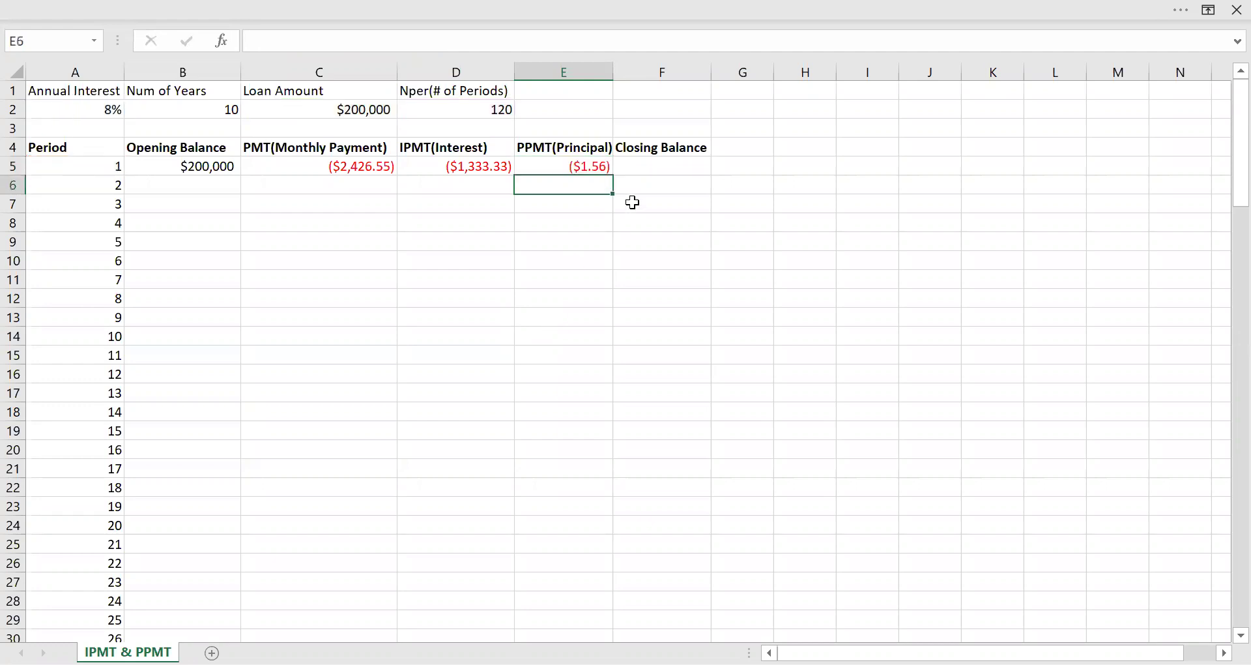
Correct the rate argument of the PPMT formula in E5 to the monthly rate $A$2/12.
click(562, 165)
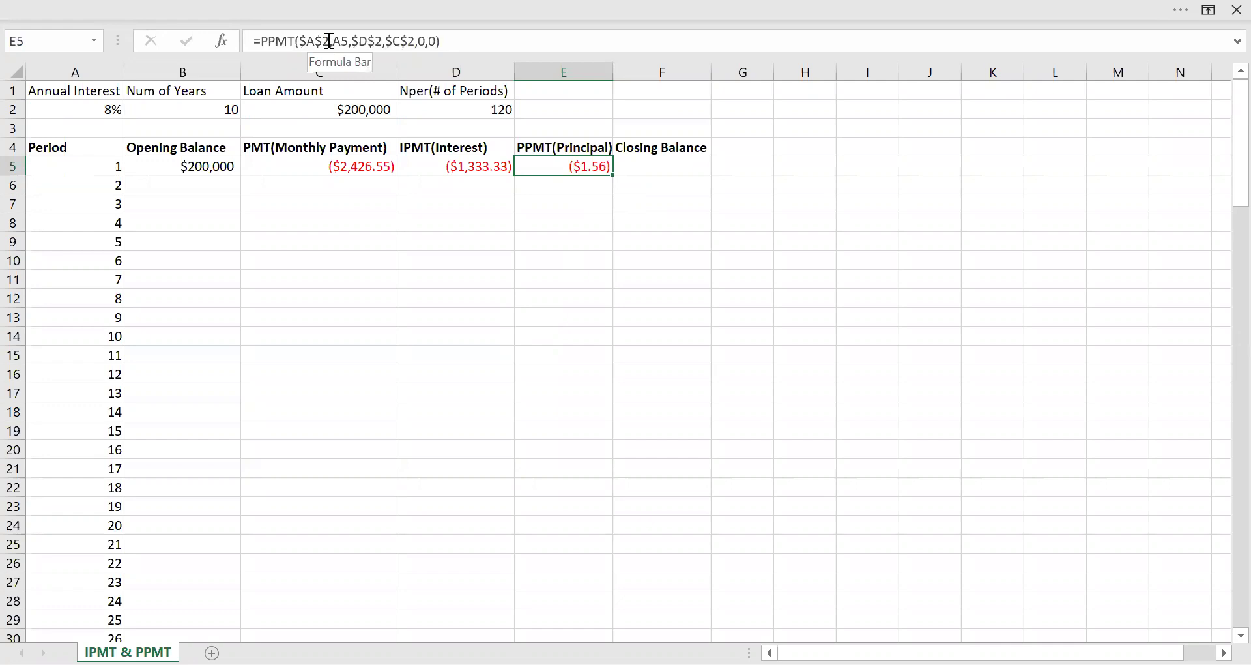
key(F2)
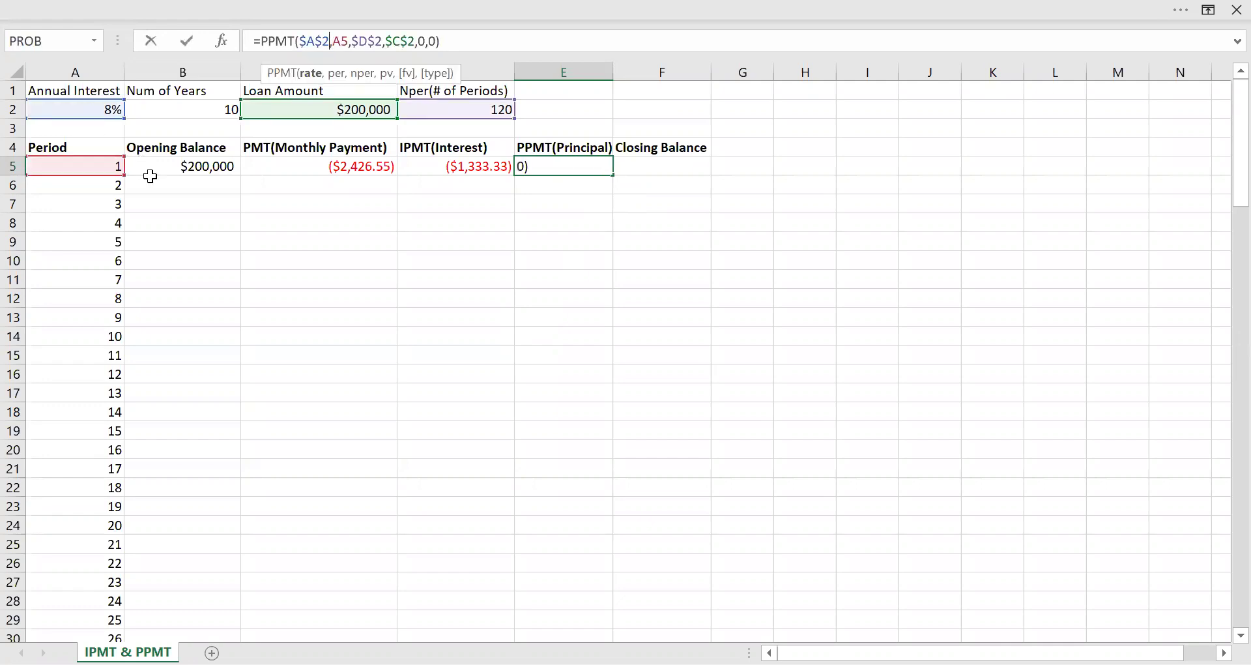
text(/12)
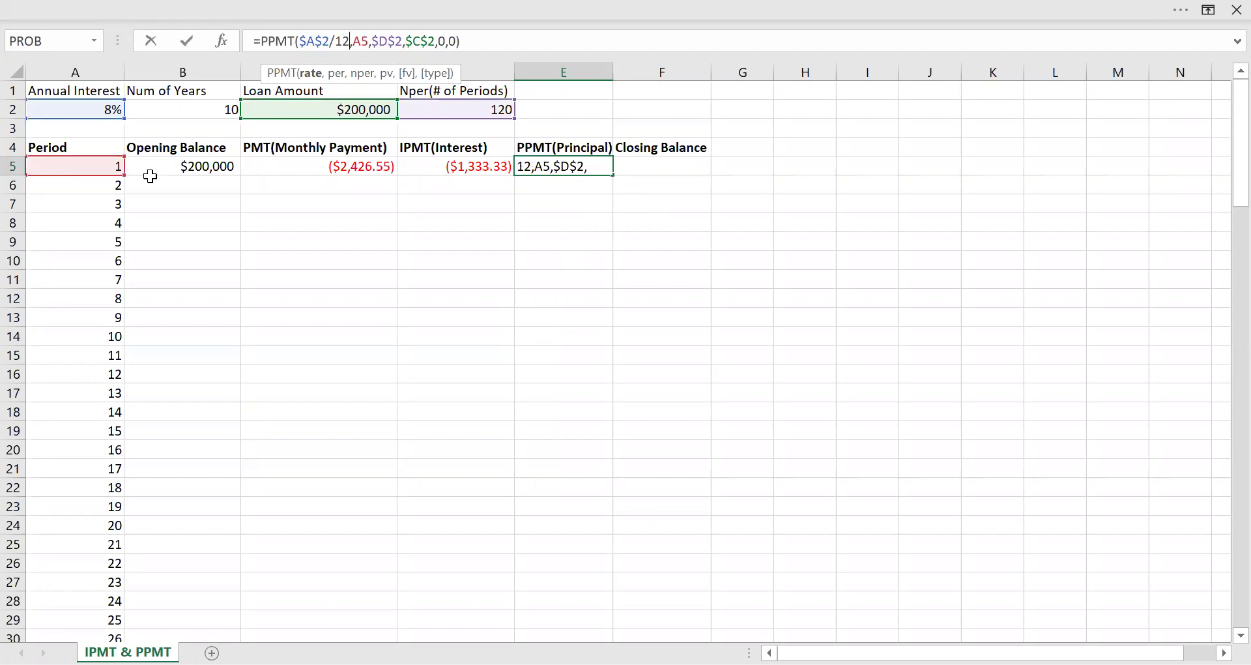
key(Return)
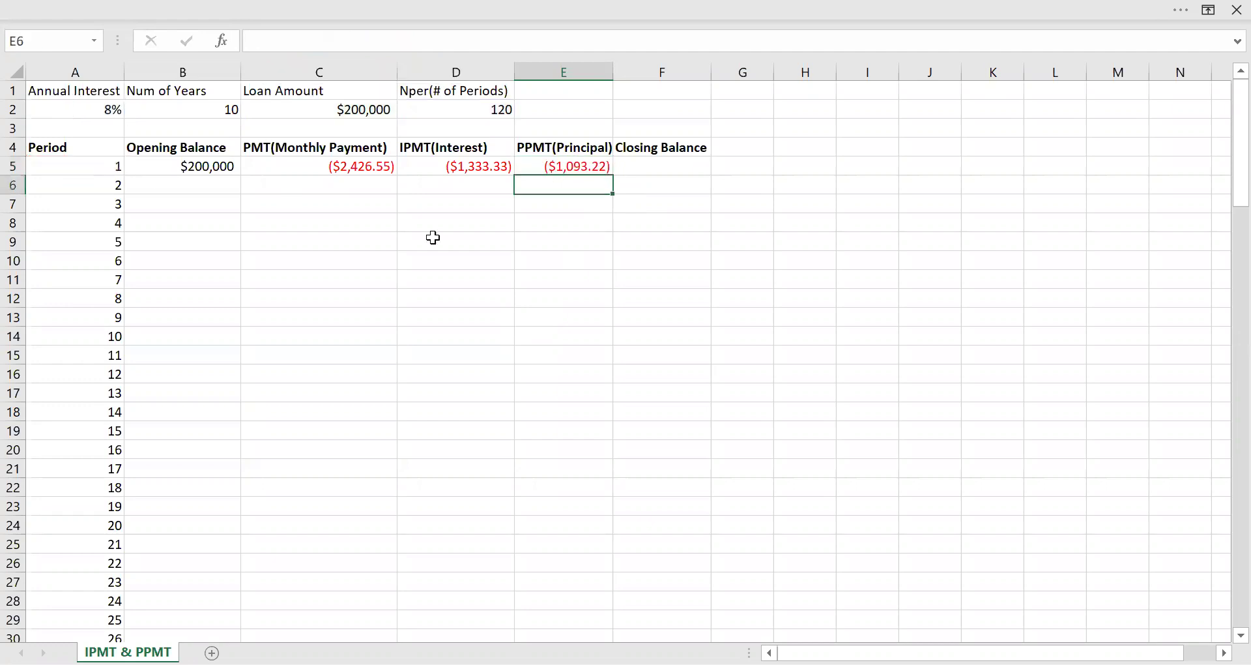
click(577, 168)
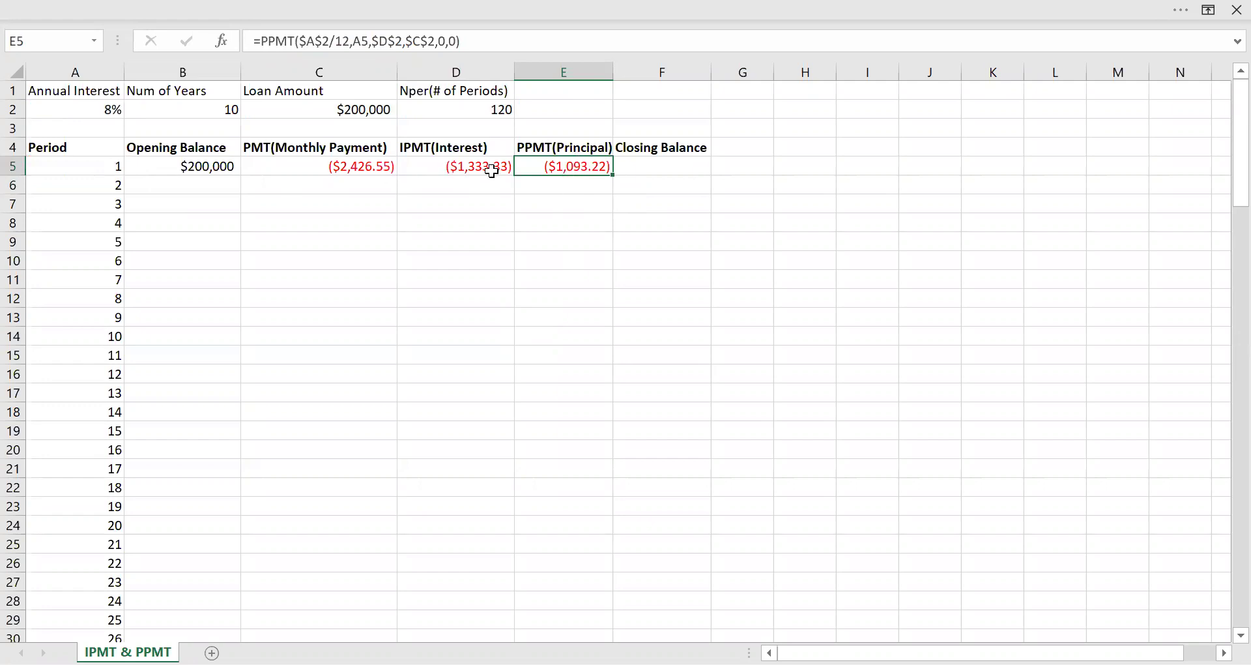
Enter the closing balance formula =B5+E5 in F5, adding the period's principal to its opening balance.
click(679, 166)
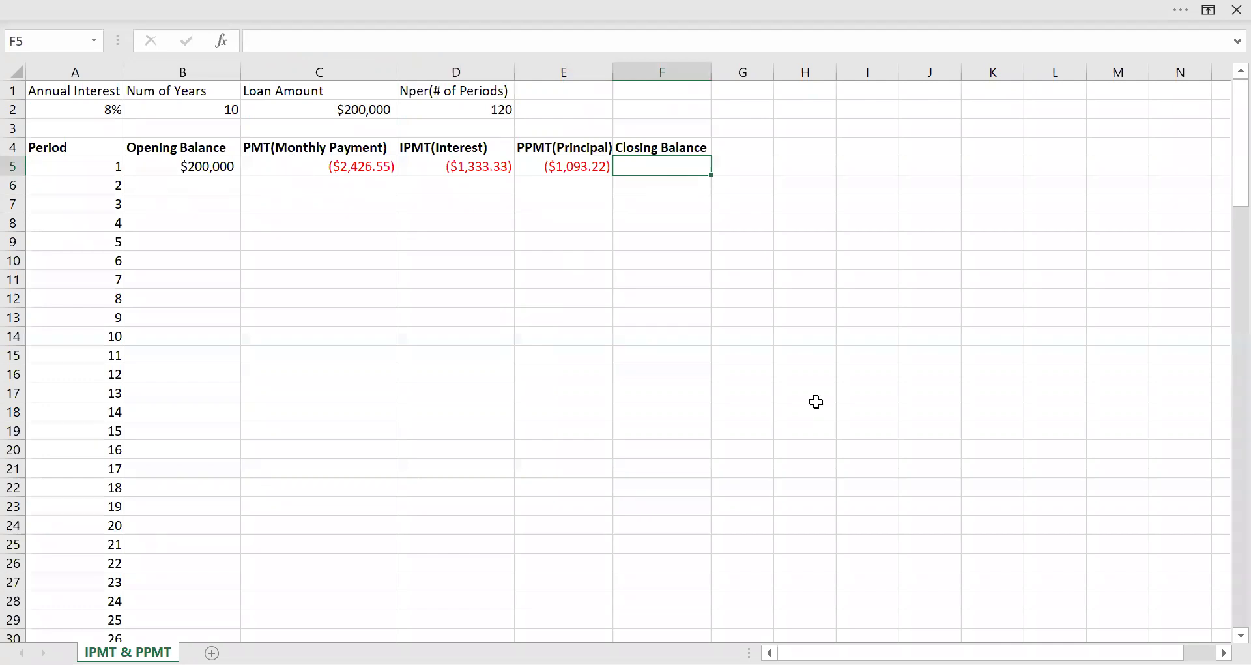
text(=)
click(201, 165)
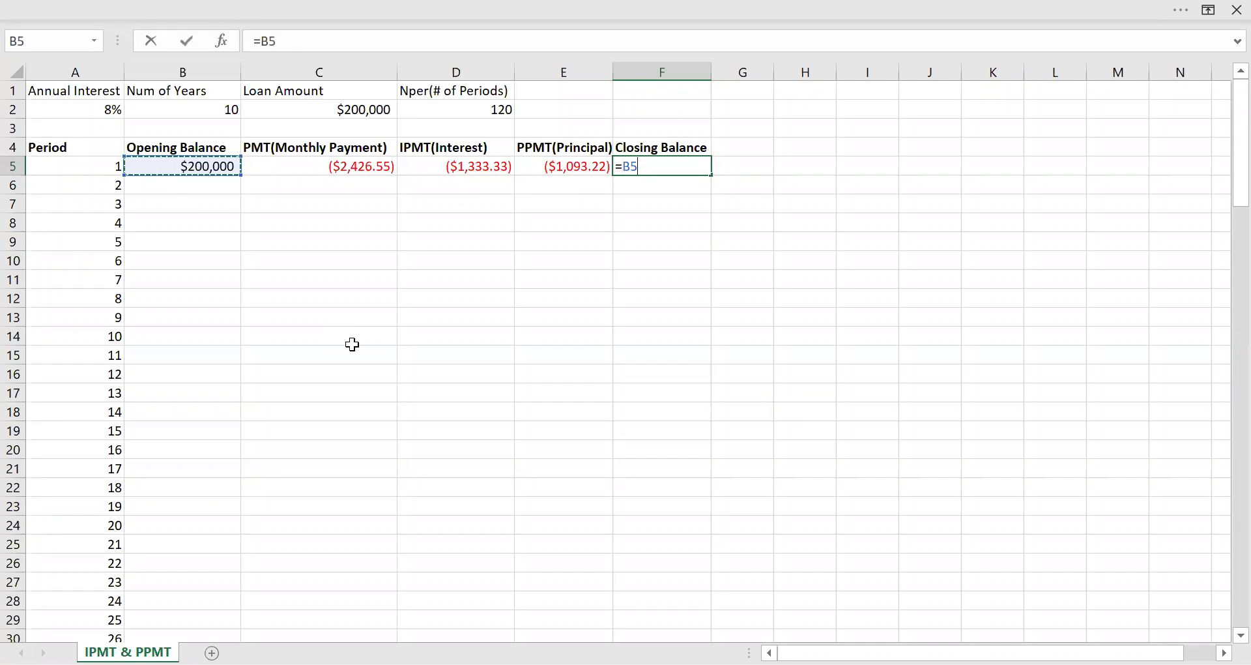
text(+)
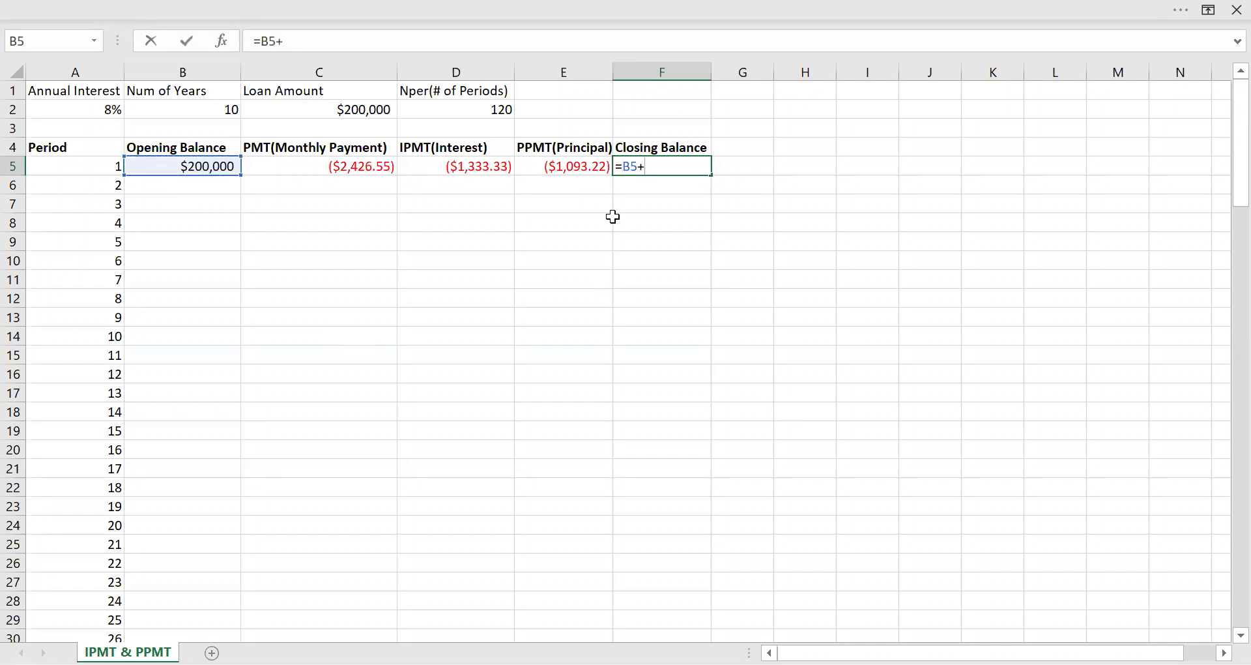
click(547, 166)
key(Return)
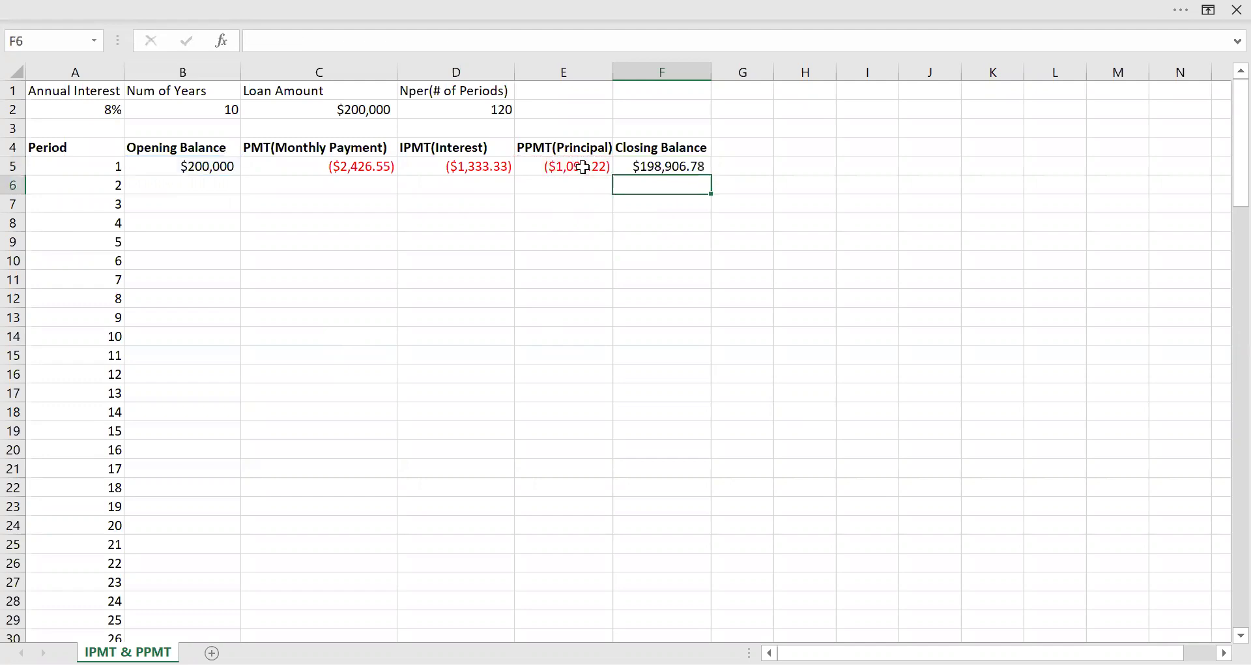
click(689, 167)
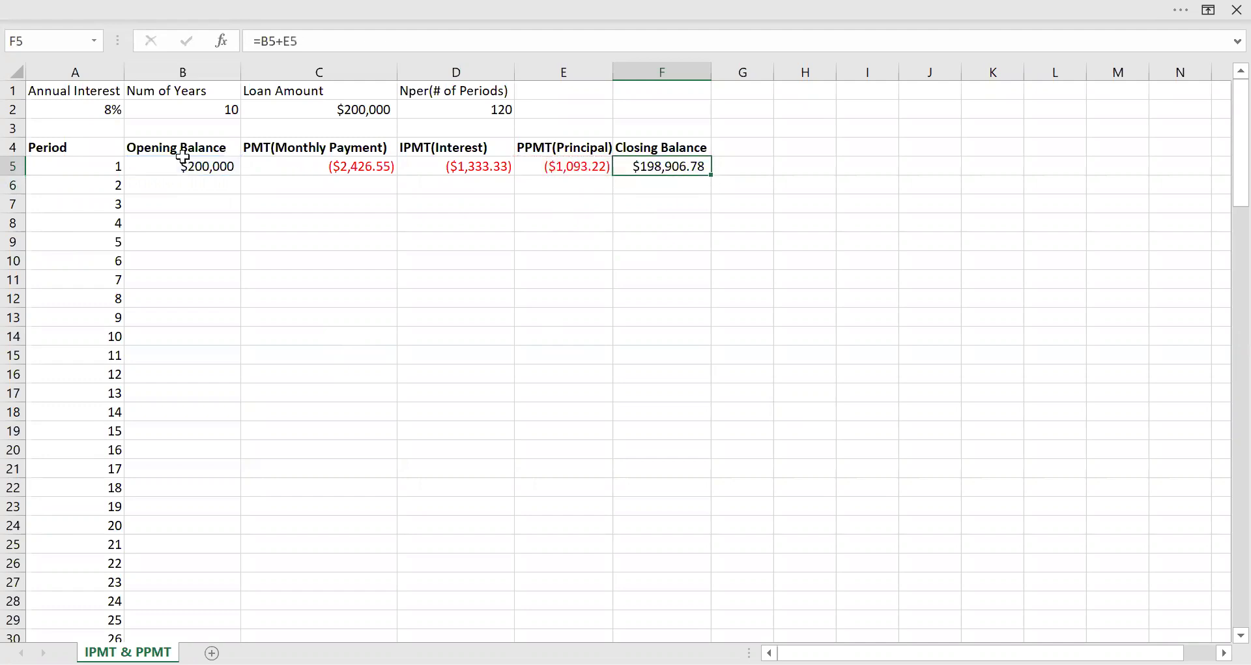
Link the opening balance of period 2 in B6 to the previous closing balance with =F5.
click(200, 187)
click(86, 188)
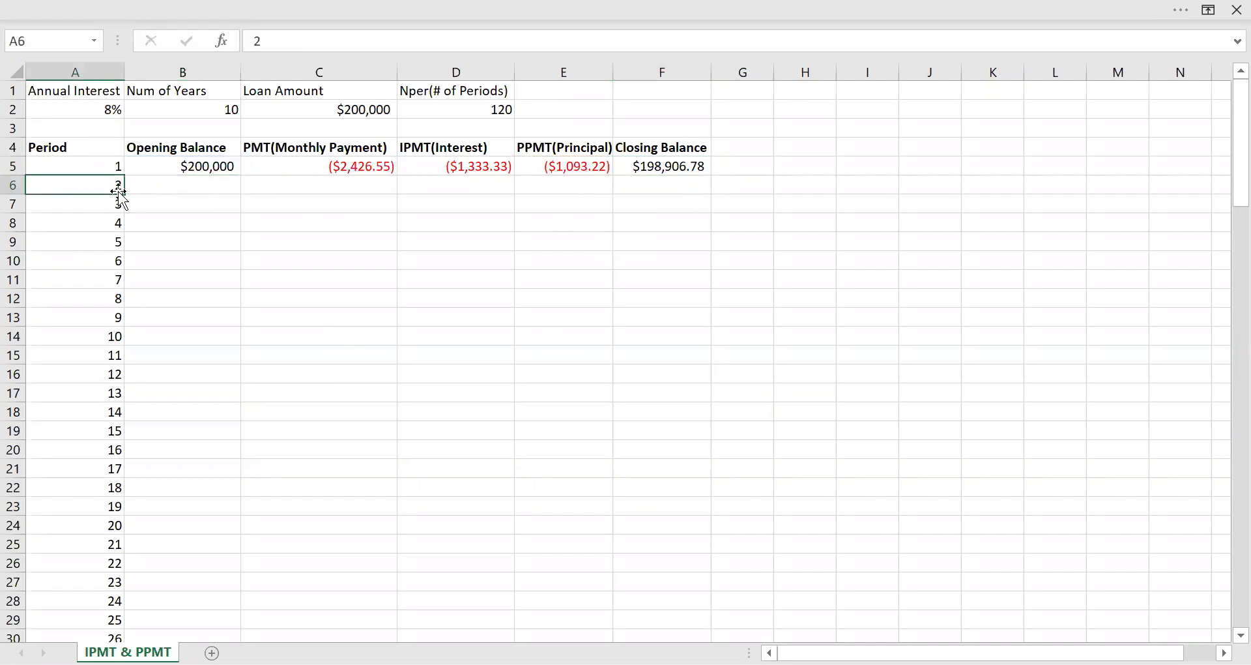
click(142, 185)
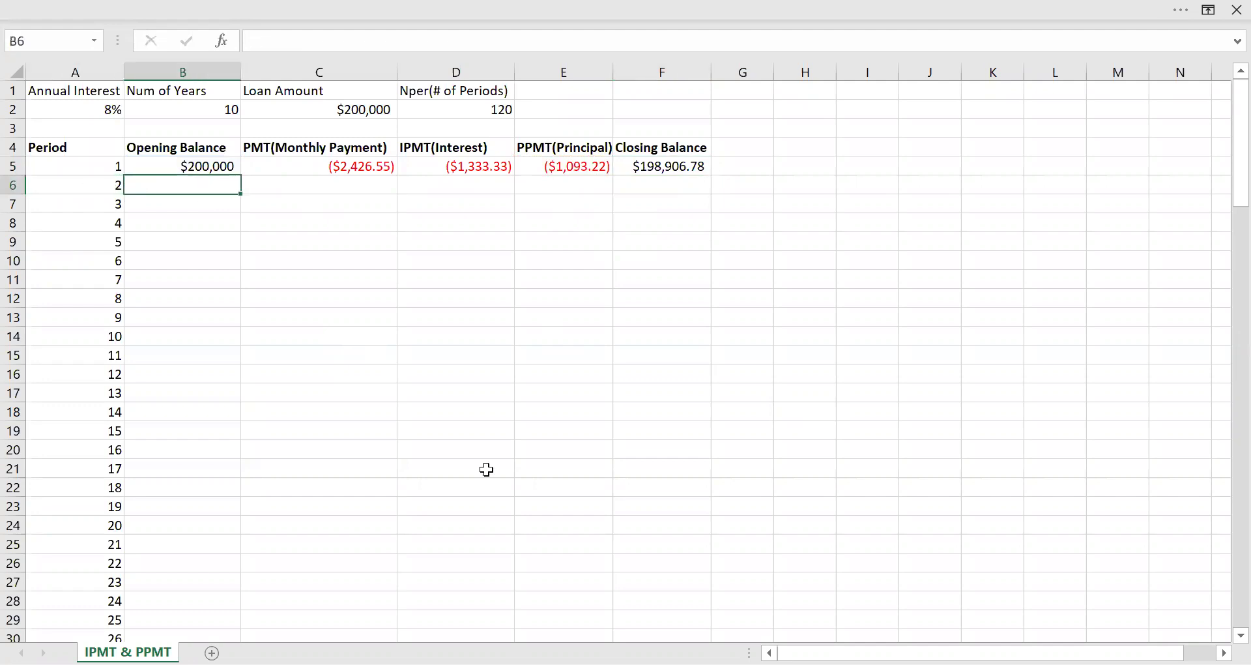
text(=)
click(652, 167)
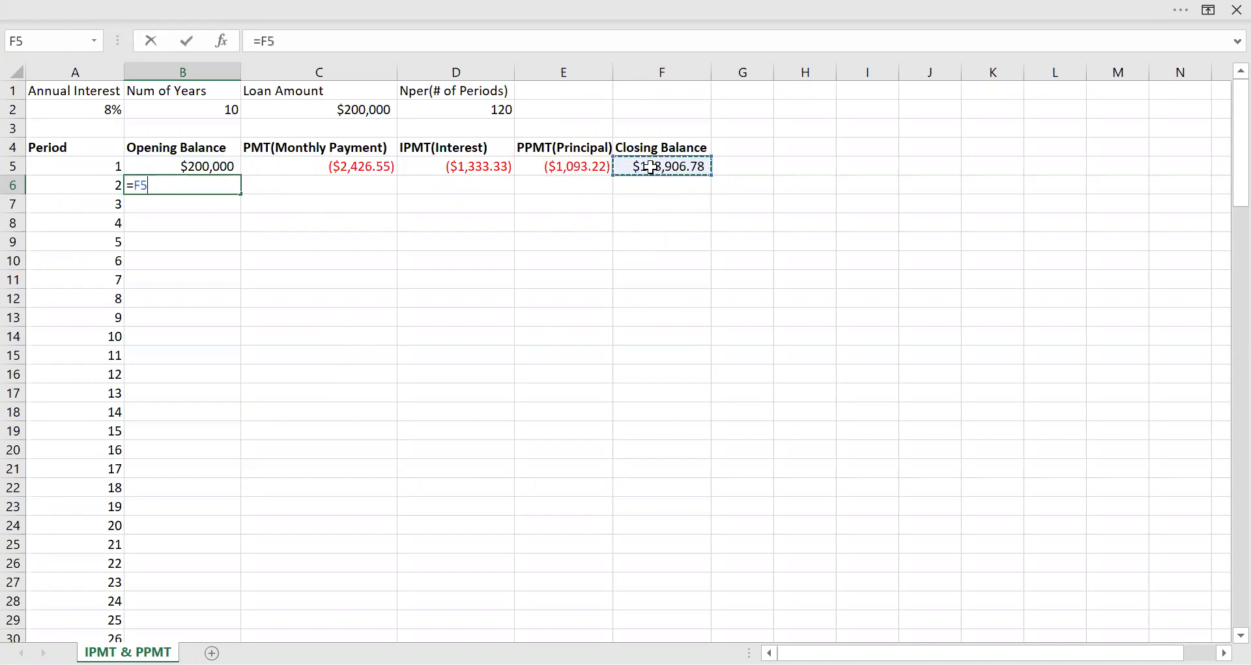
key(Return)
Copy the PMT, IPMT, PPMT and closing balance formulas from row 5 down into C6:F6 and check the F6 formula's references.
click(367, 190)
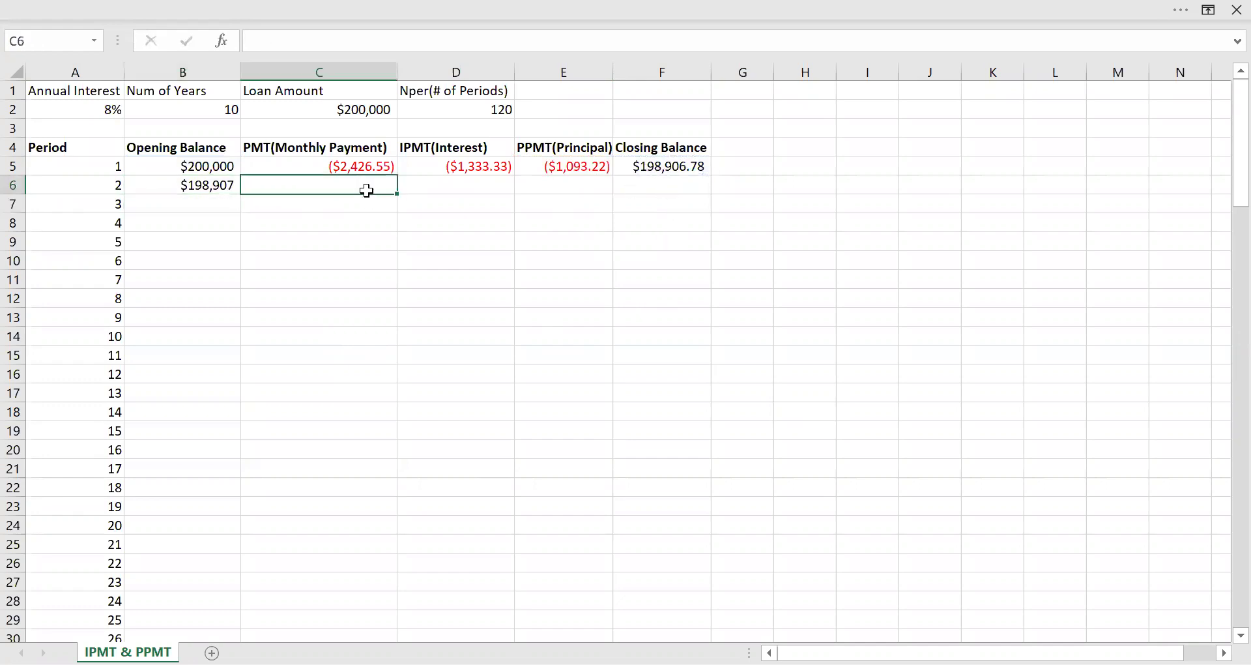
key(ctrl+d)
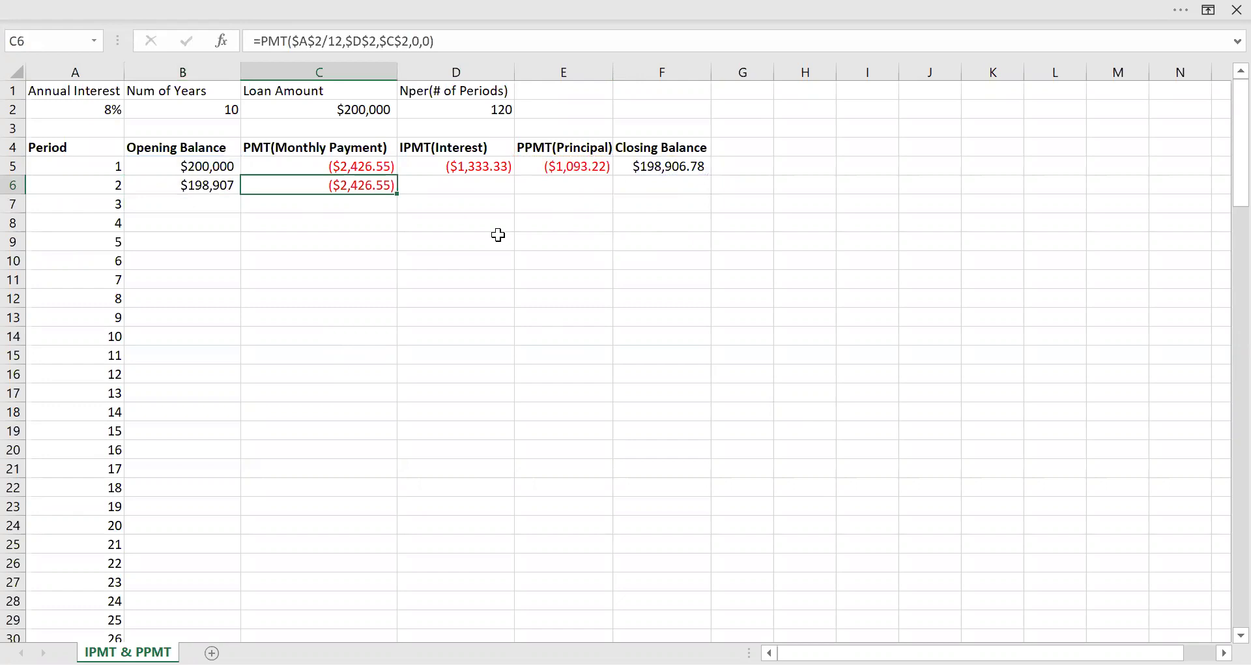
click(432, 187)
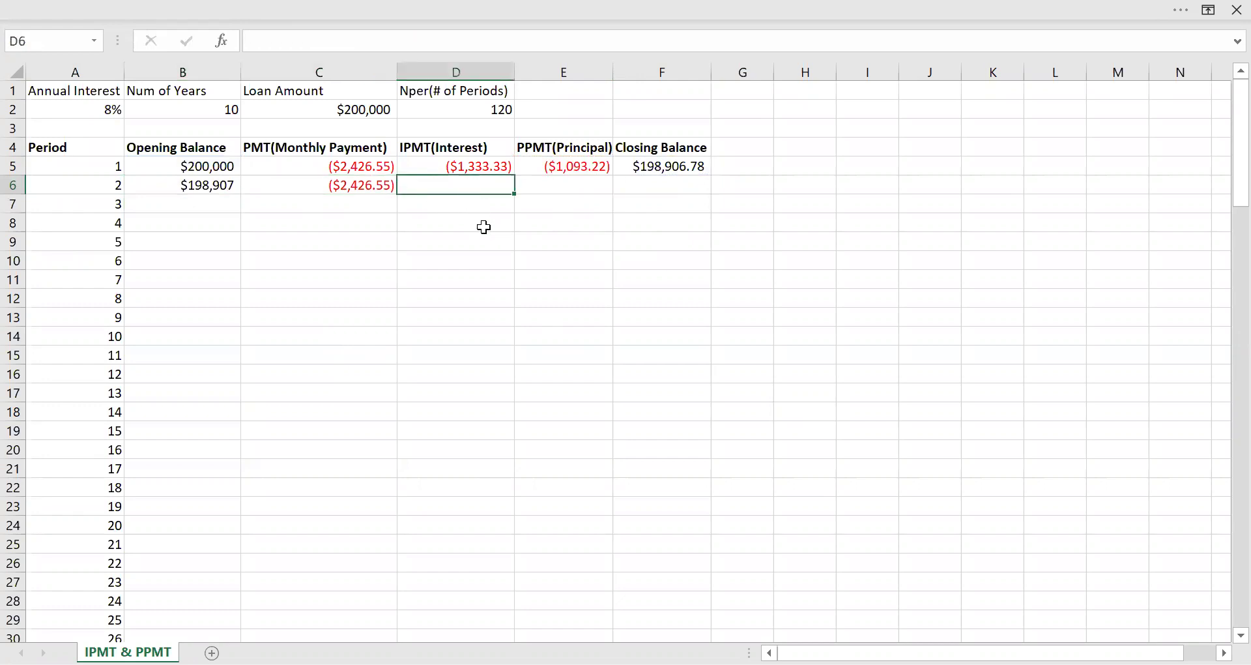
key(ctrl+d)
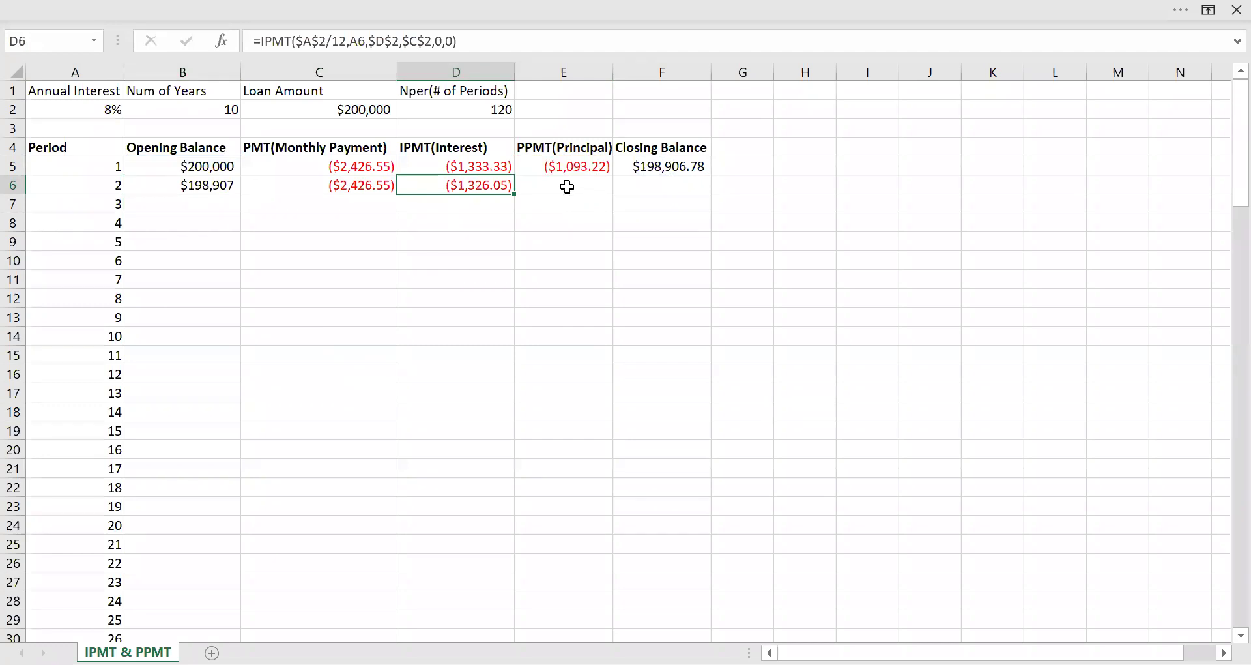
click(567, 187)
key(ctrl+d)
click(667, 190)
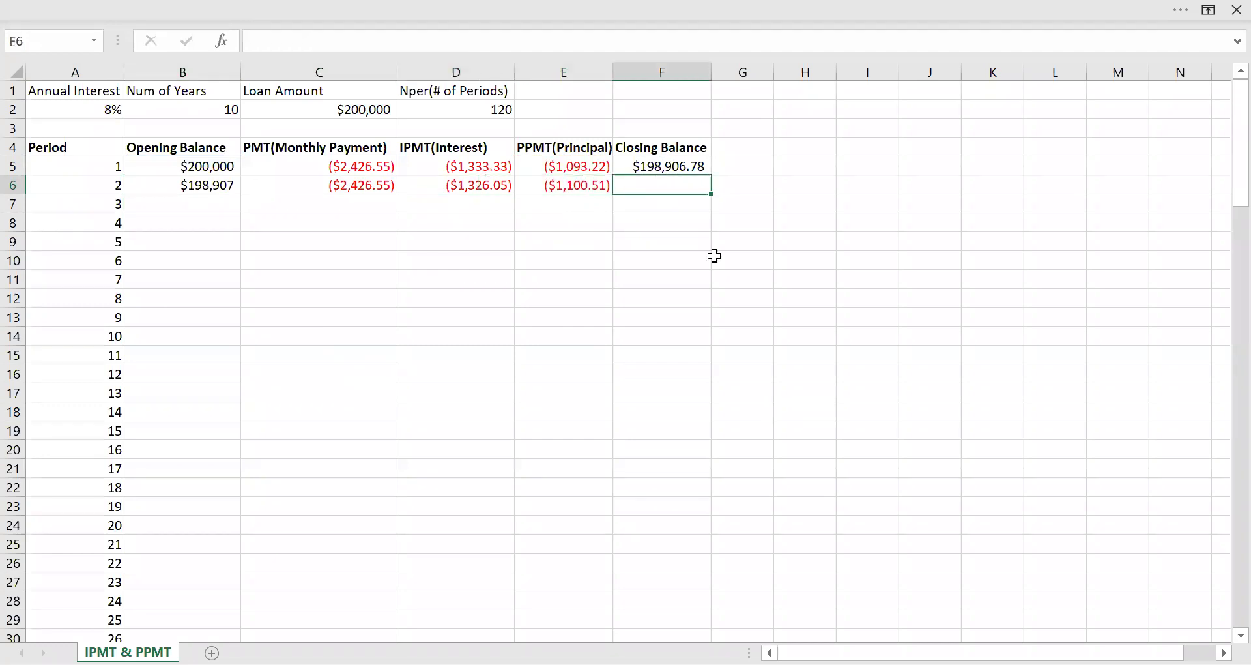
key(ctrl+d)
click(500, 40)
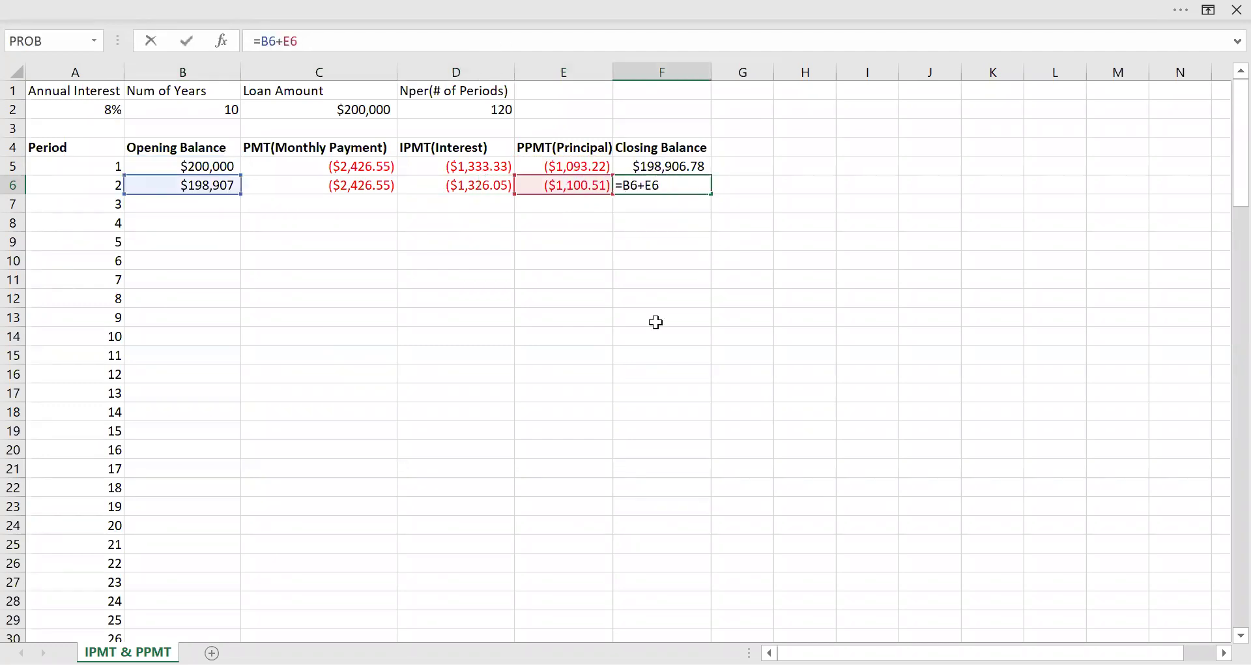
key(Escape)
Fill the formulas in B6:F6 down to row 124, check the last closing balance and return to A1.
drag(206, 187, 676, 175)
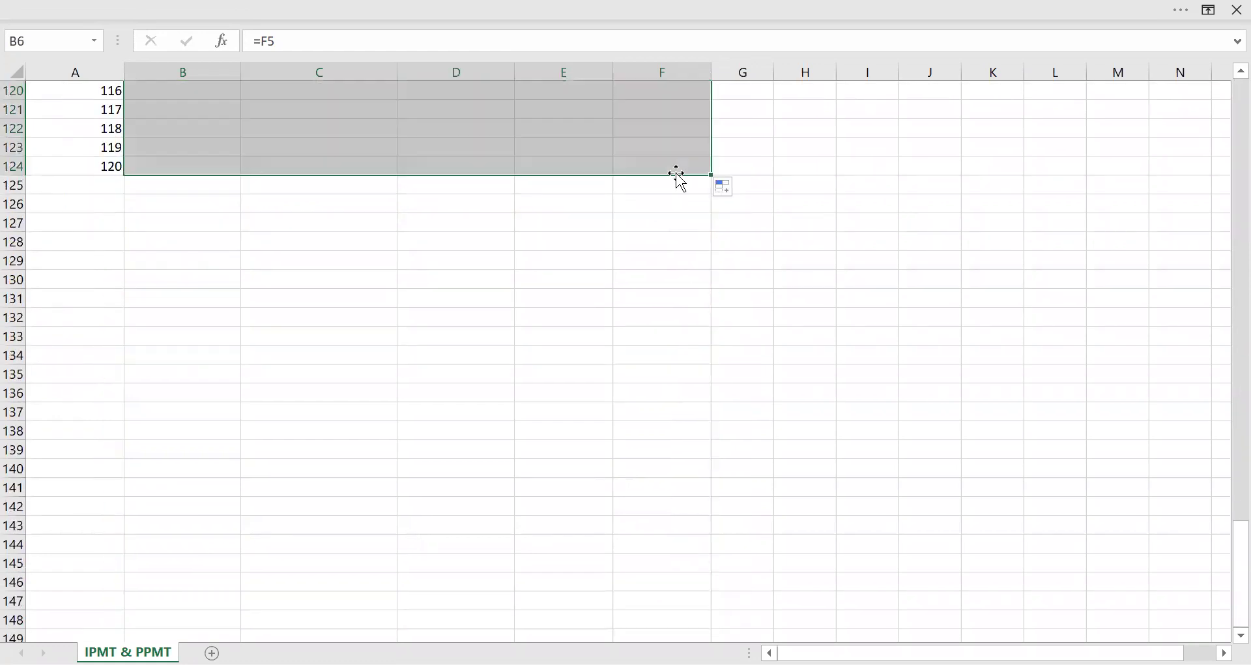
click(676, 168)
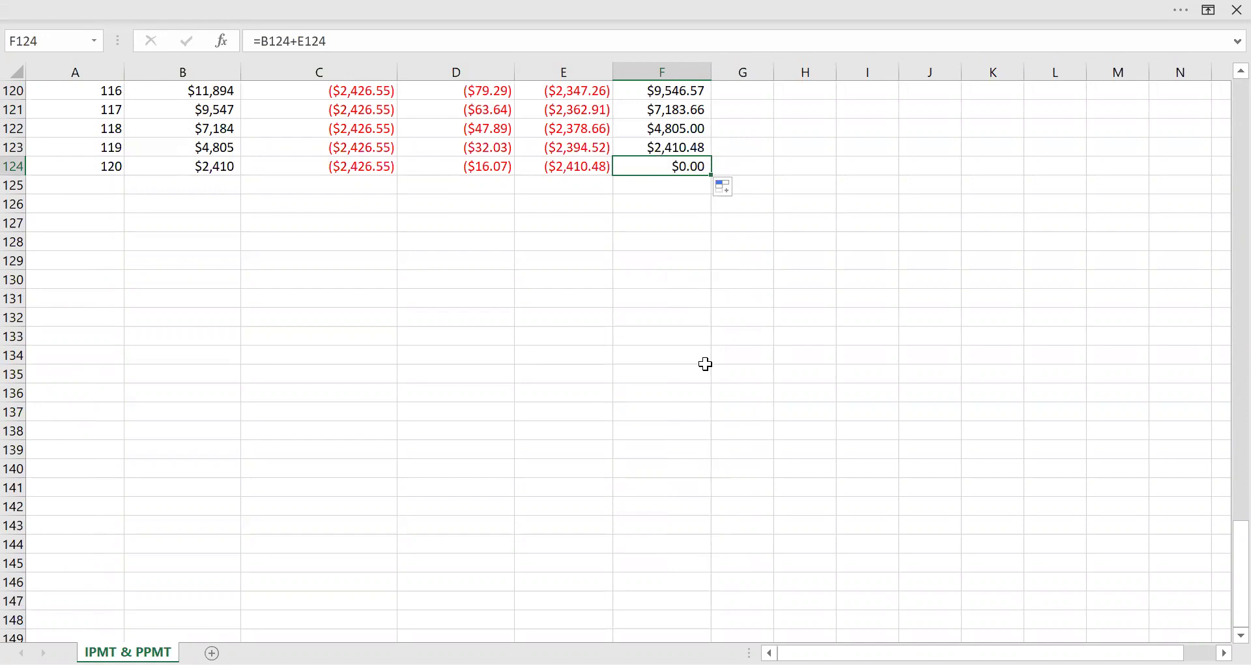
key(ctrl+Home)
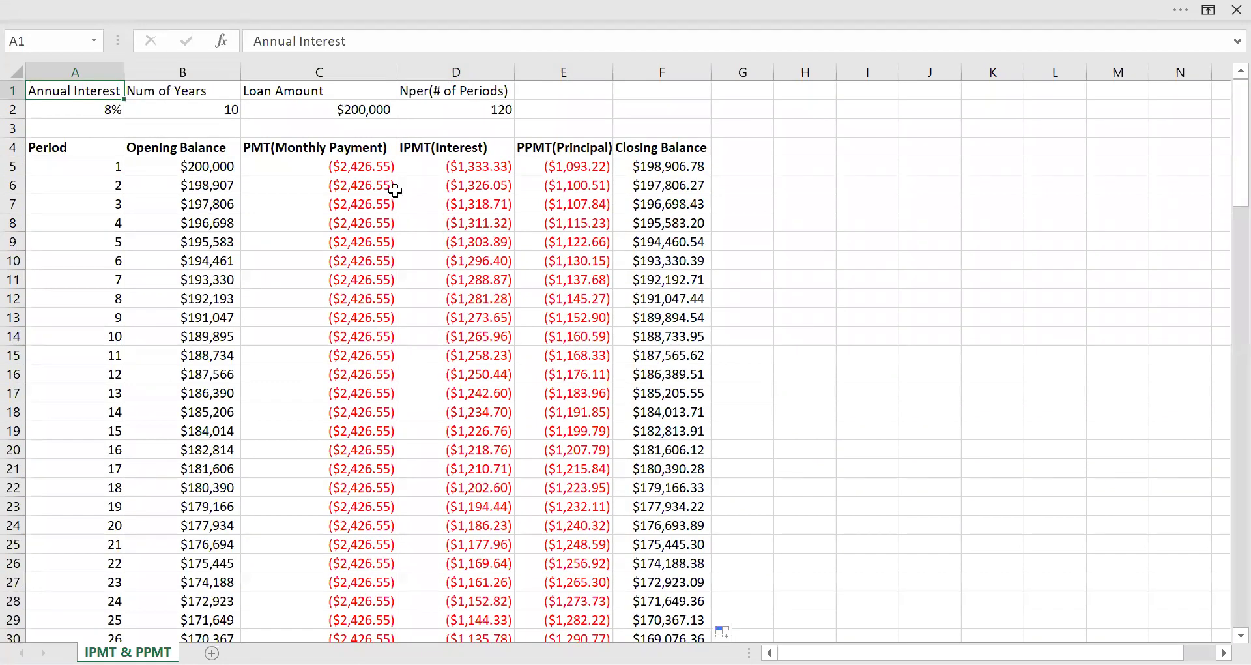
click(441, 147)
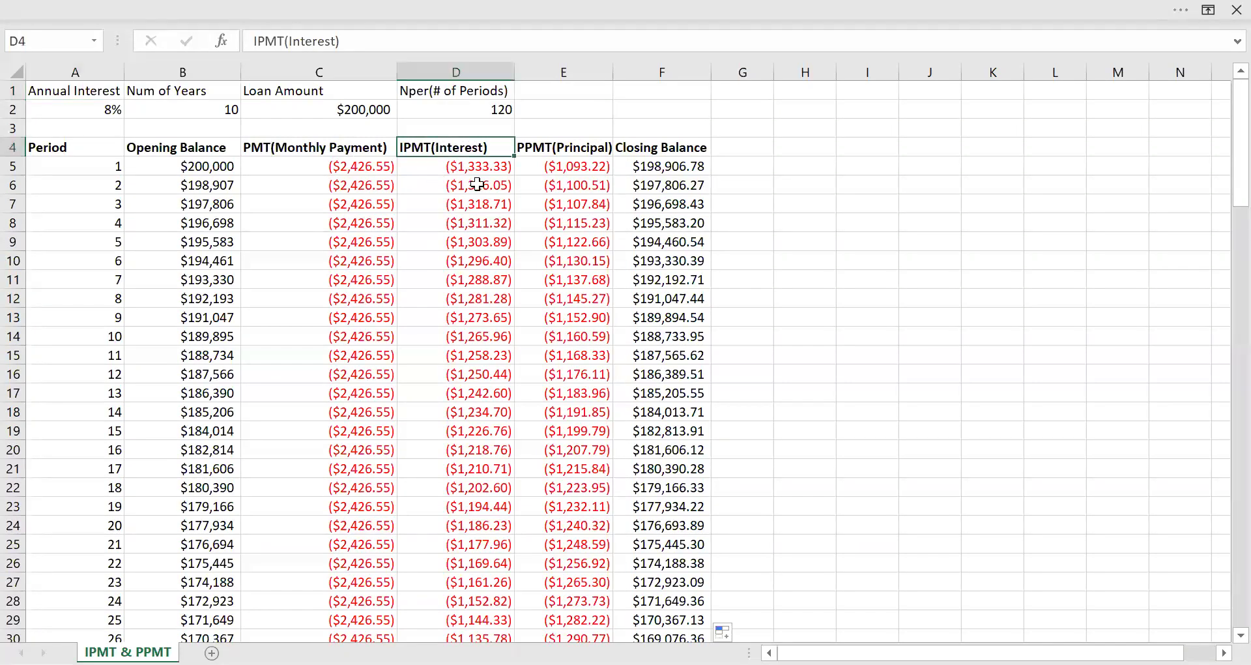
click(568, 152)
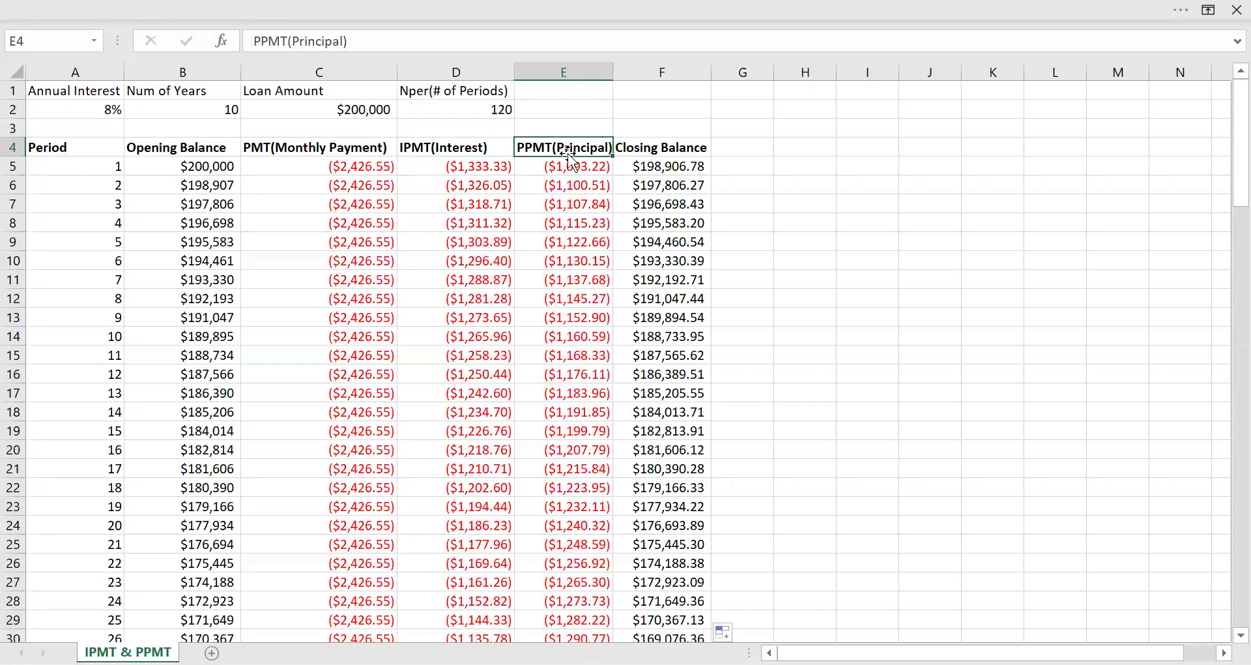
click(423, 151)
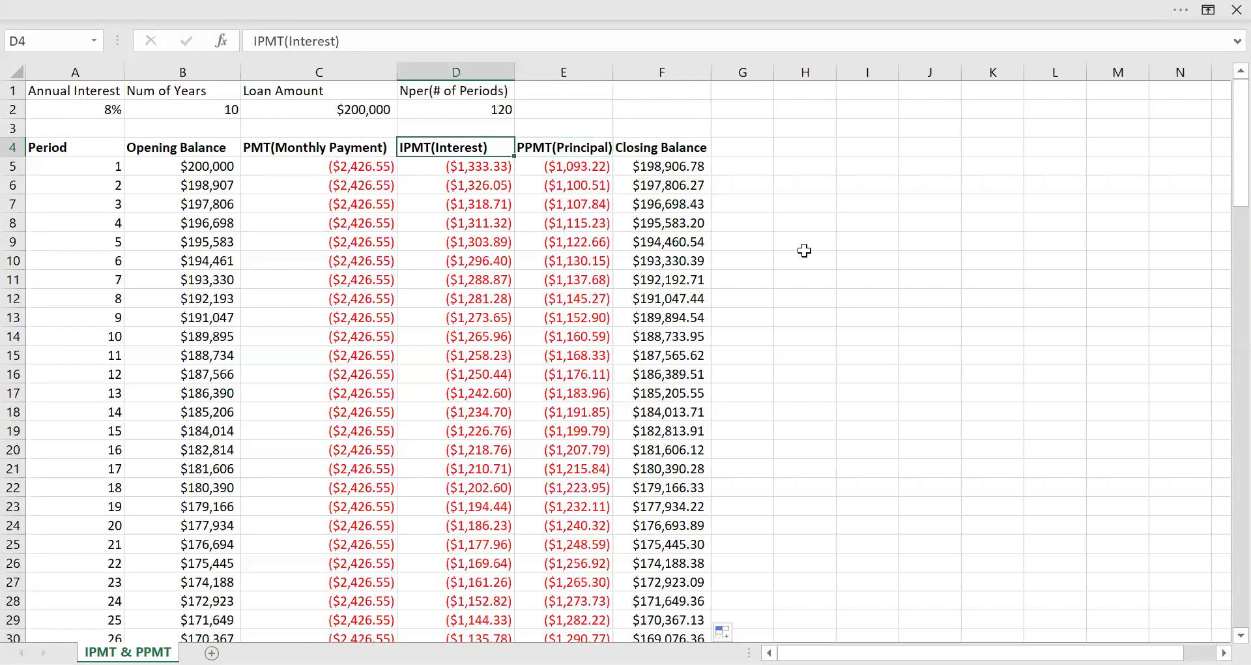
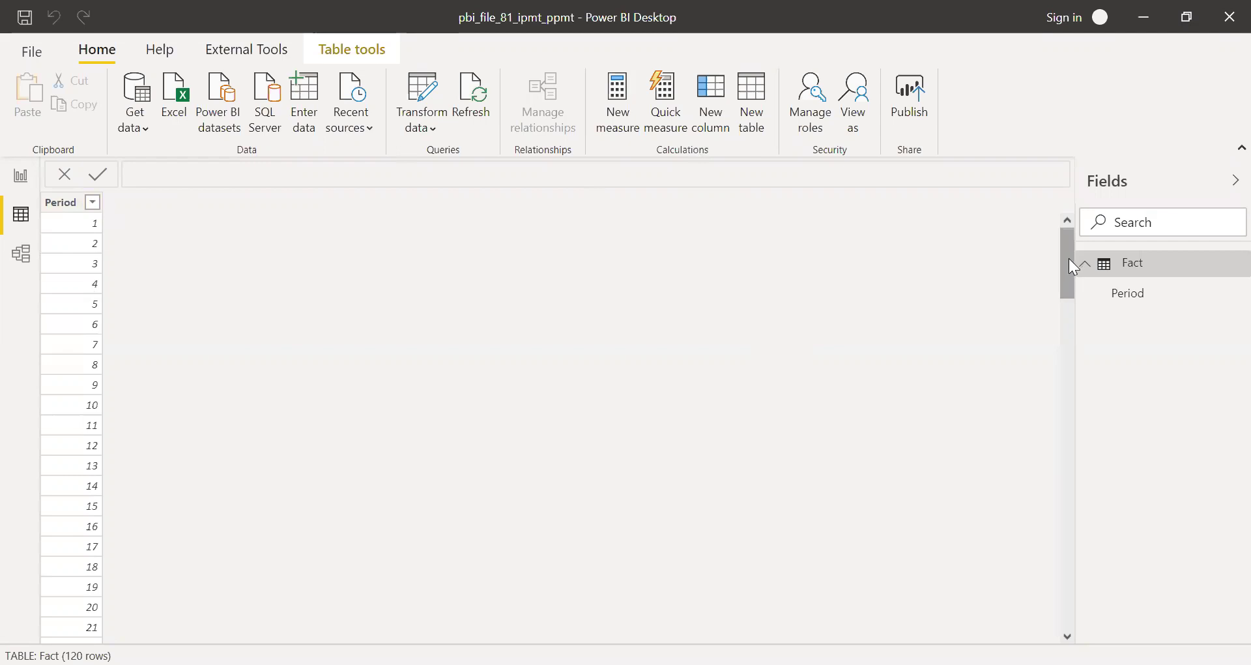
Switch to Power BI Desktop, look over the Fact table's Period column and show the report page with nothing selected.
drag(1070, 555, 1056, 203)
click(26, 177)
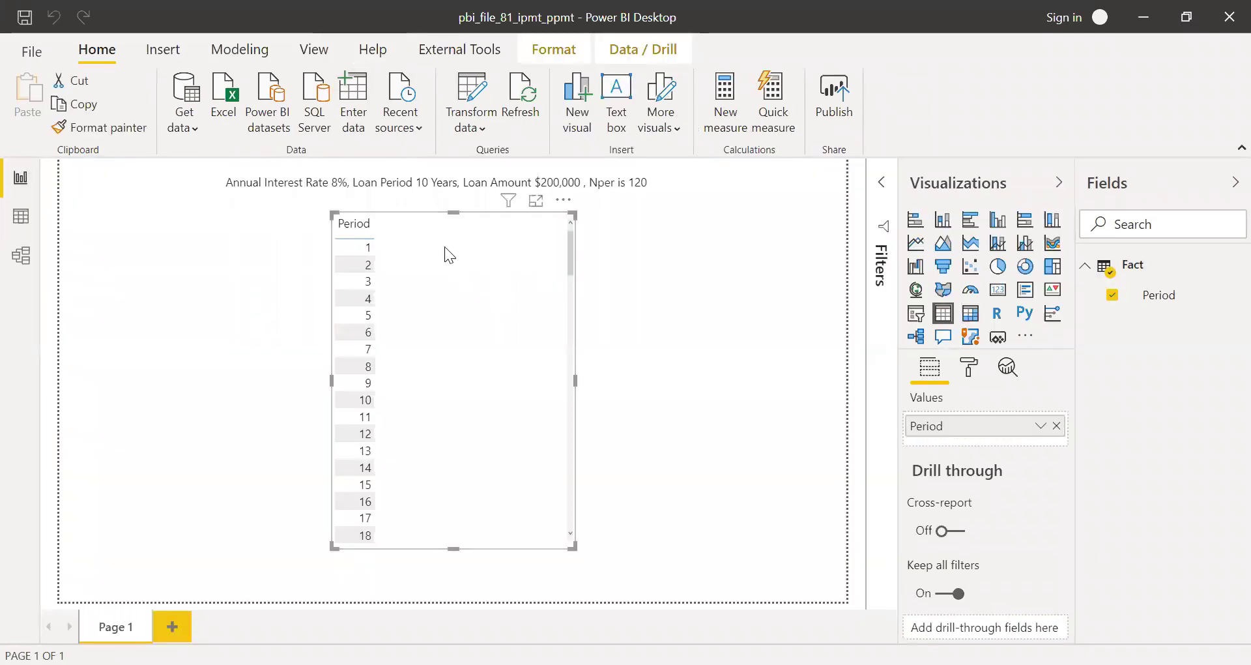
click(647, 225)
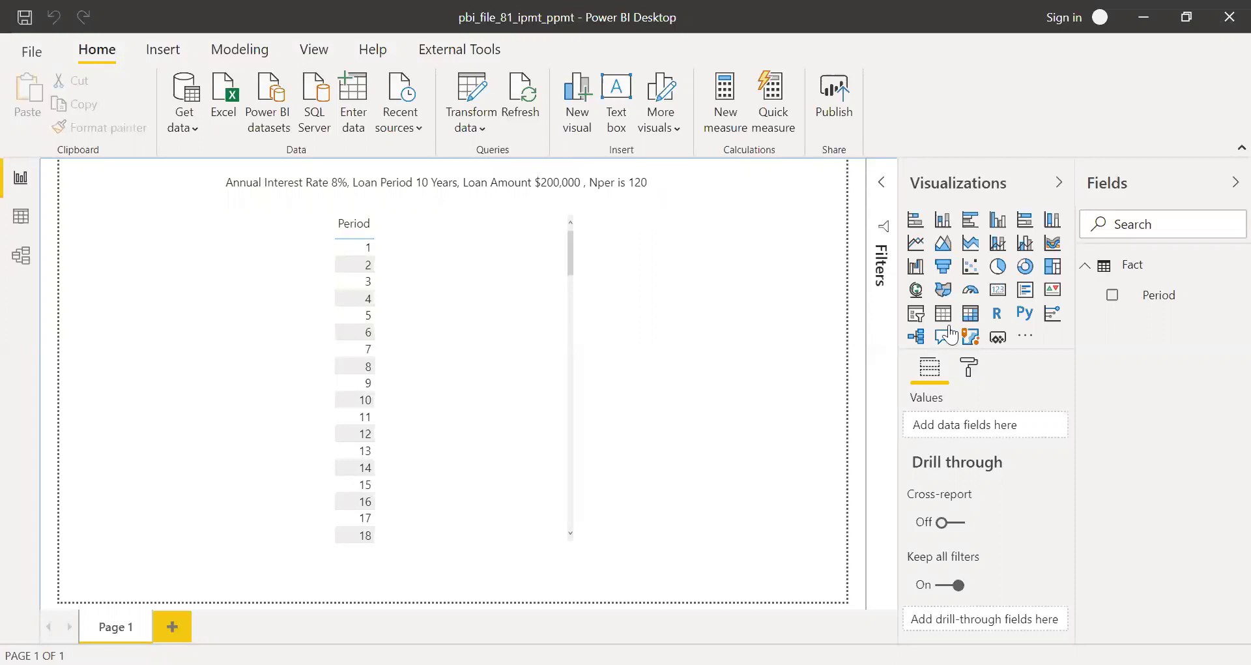
Create a new measure in the Fact table with the formula pmt = PMT(0.08/12,120,200000,0,0).
right_click(1132, 271)
click(1139, 292)
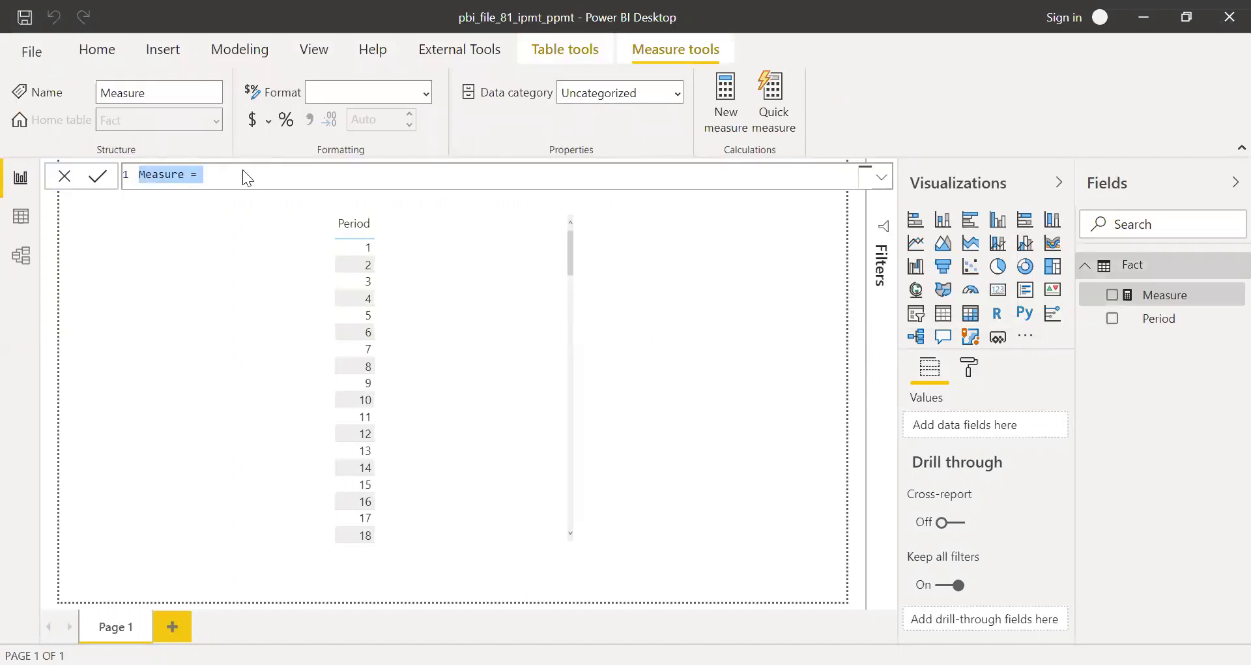
text(pmt )
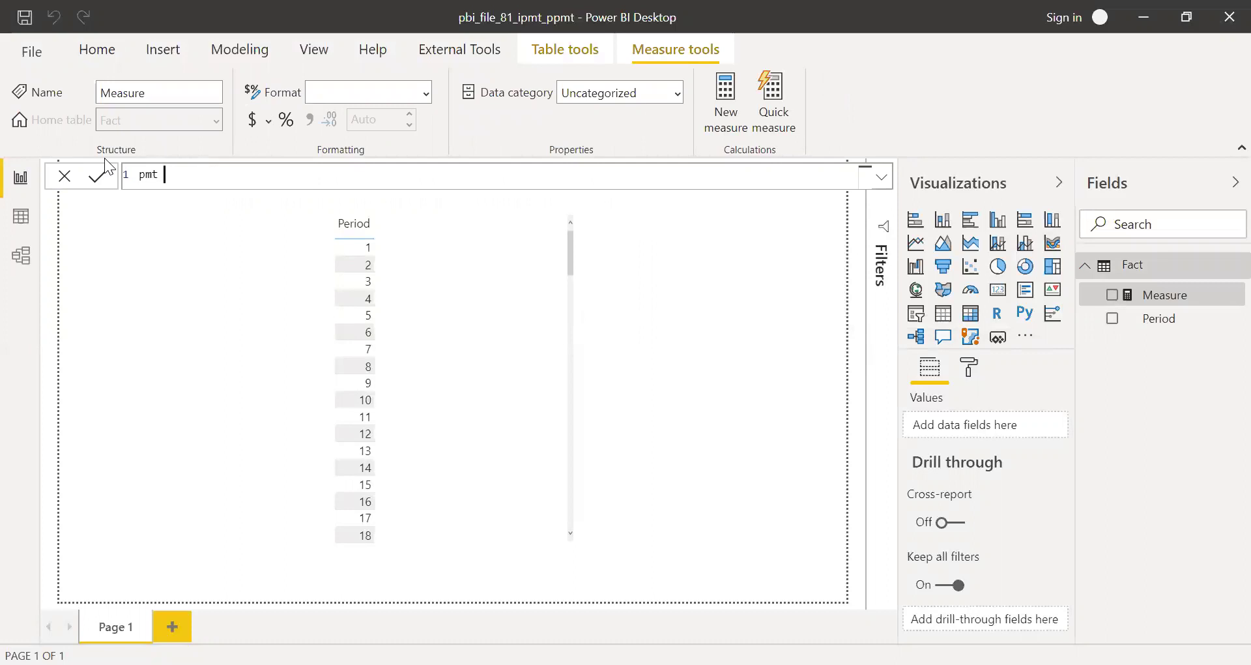
text(= pmt)
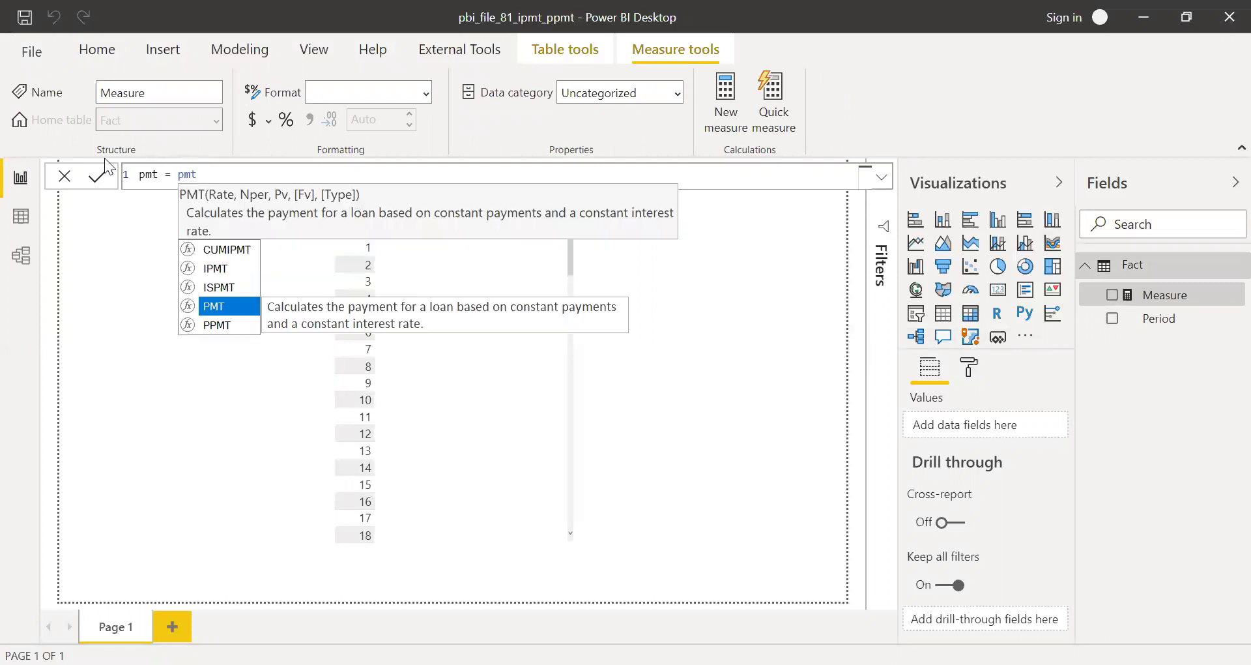
key(Tab)
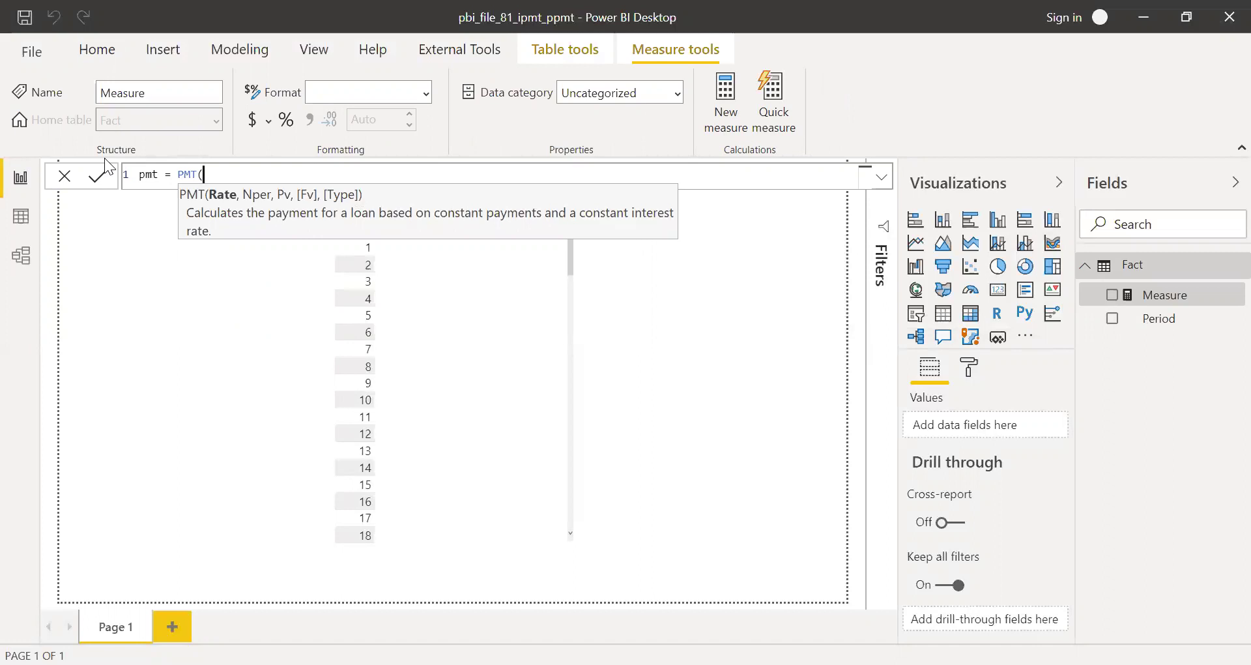
text(0.08/12,)
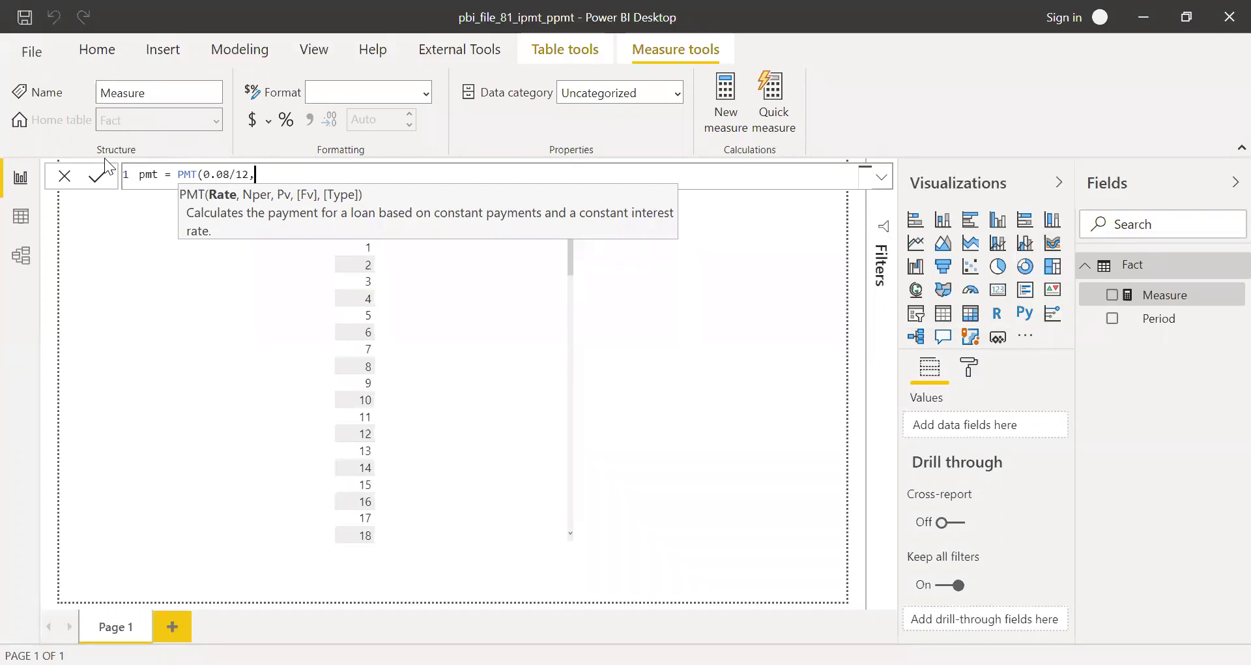
text(120)
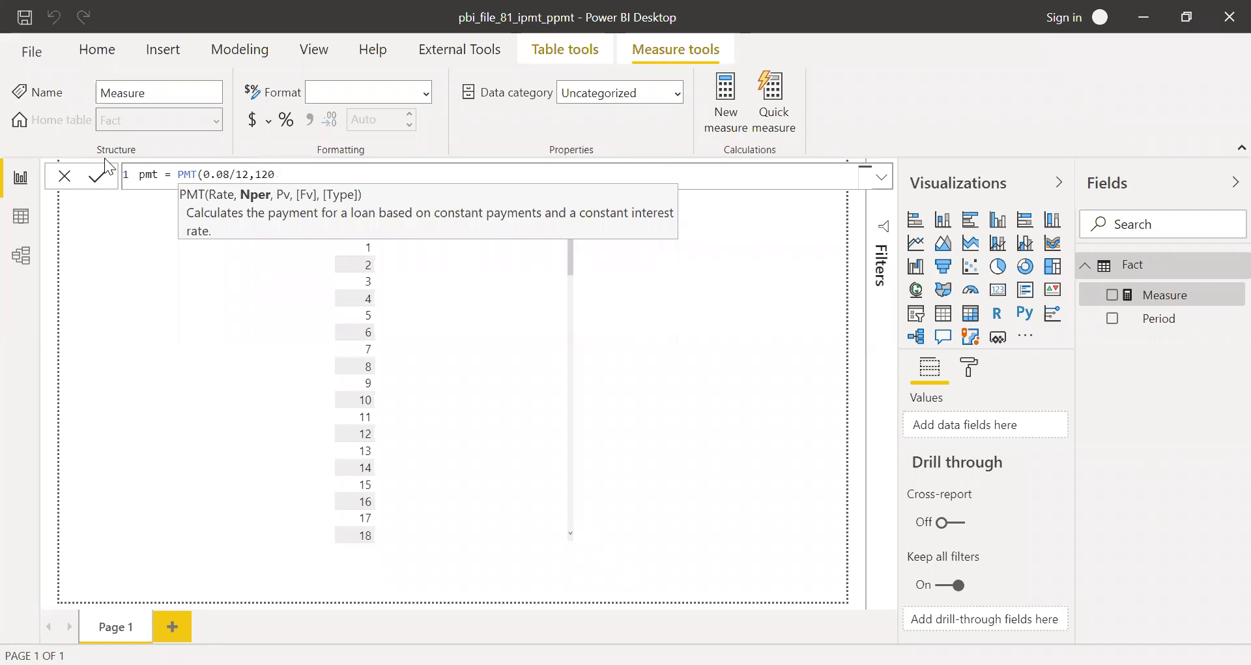
text(,)
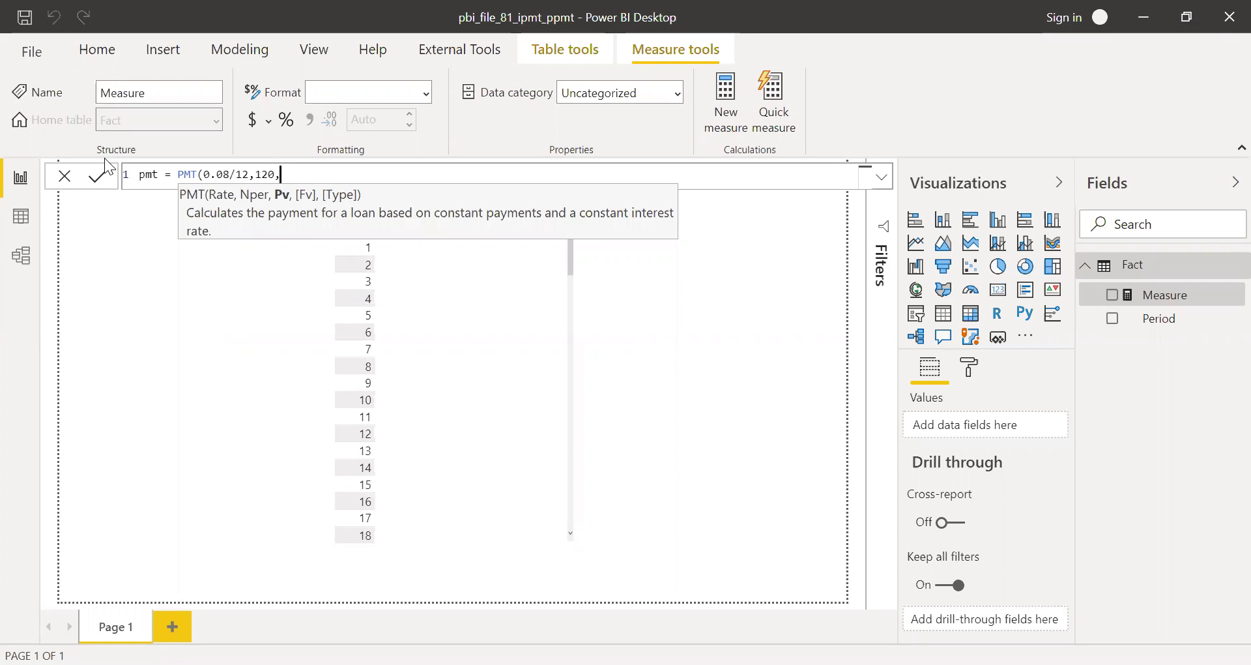
text(200000,)
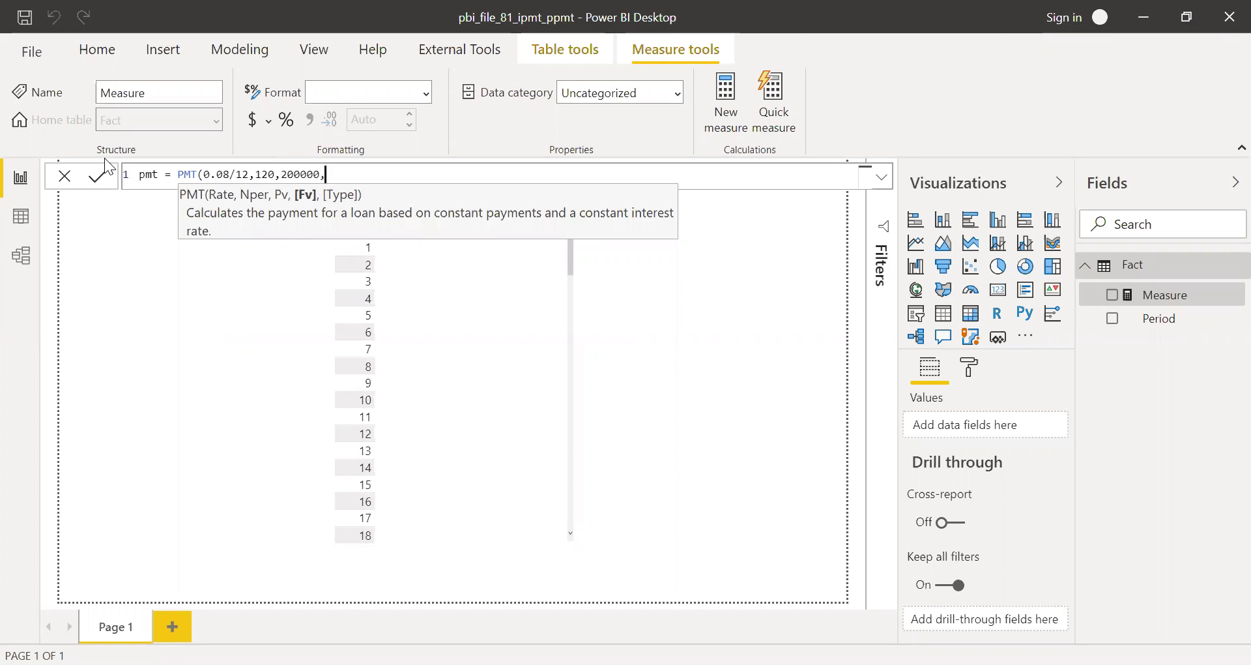
text(0,0))
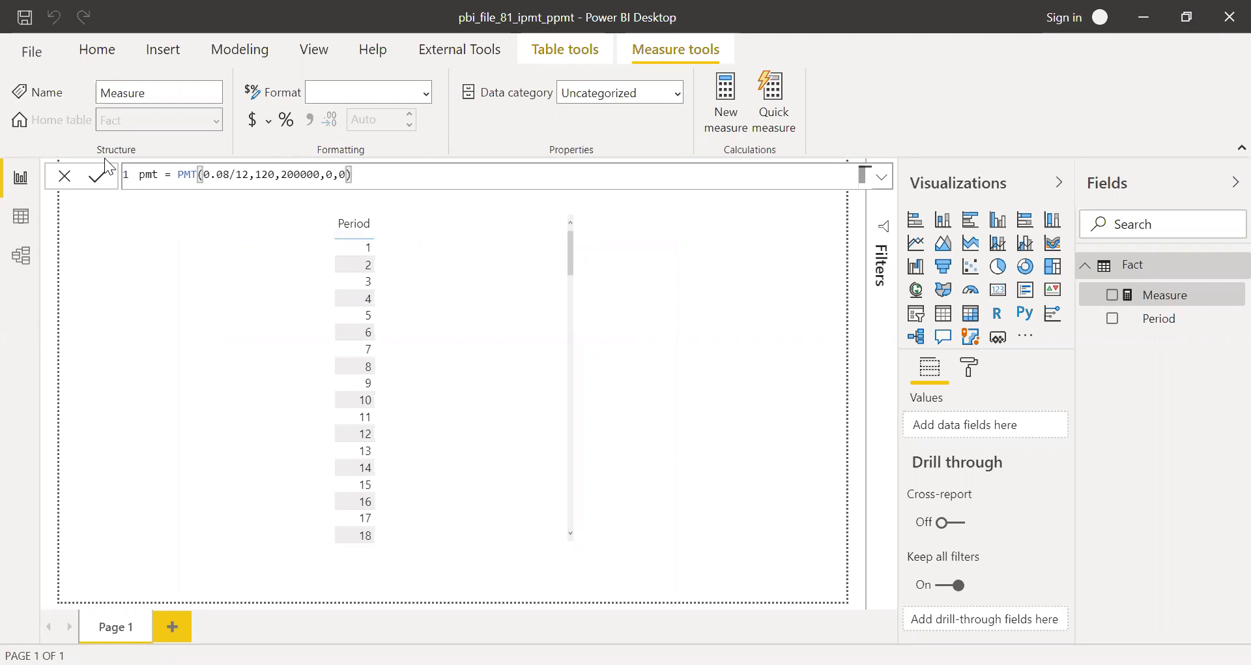
key(Return)
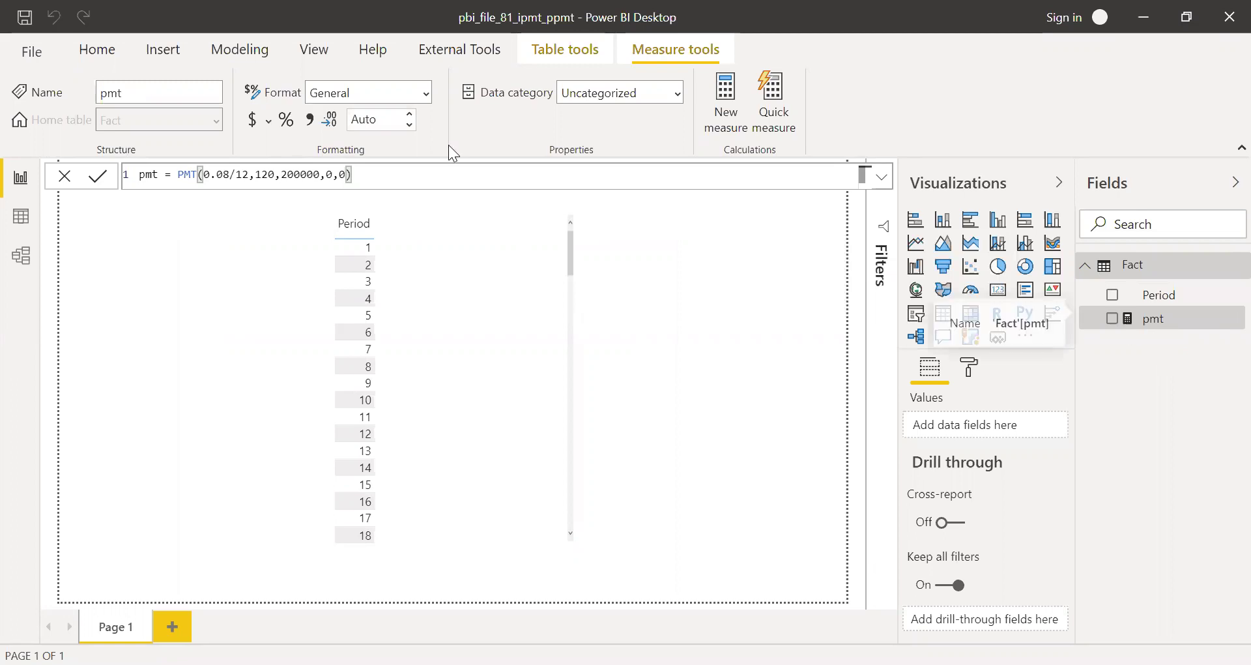
Format the pmt measure as dollar currency and add it to the table visual beside Period.
click(254, 121)
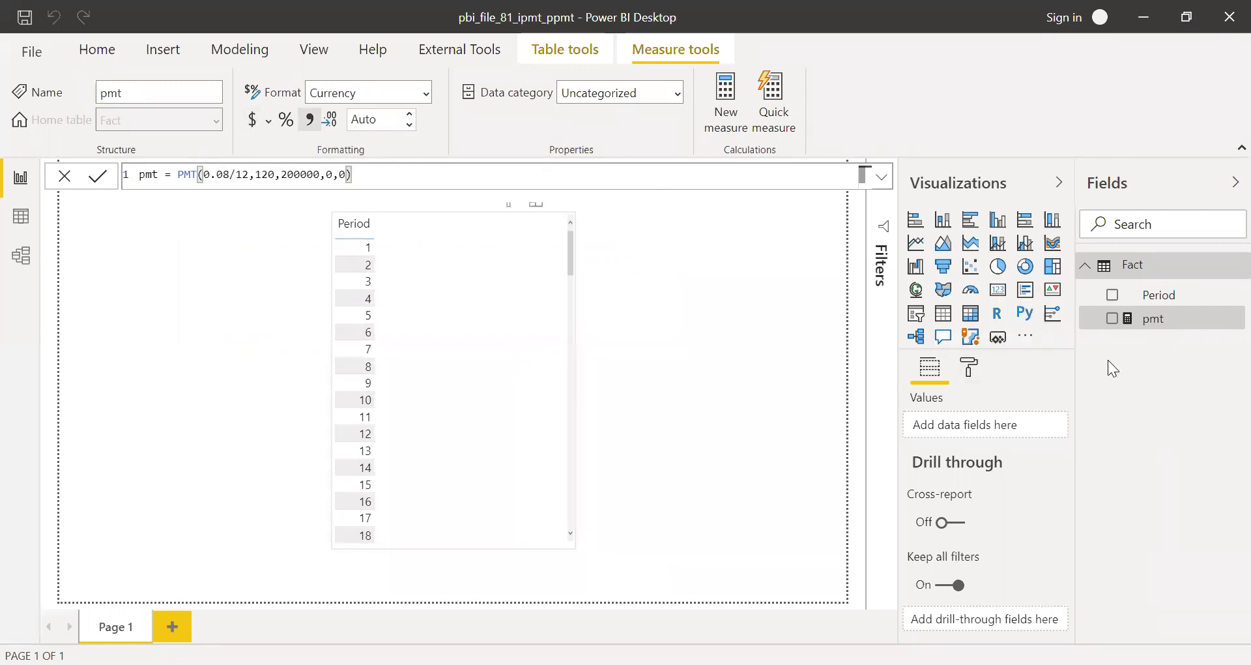
drag(1154, 333, 507, 340)
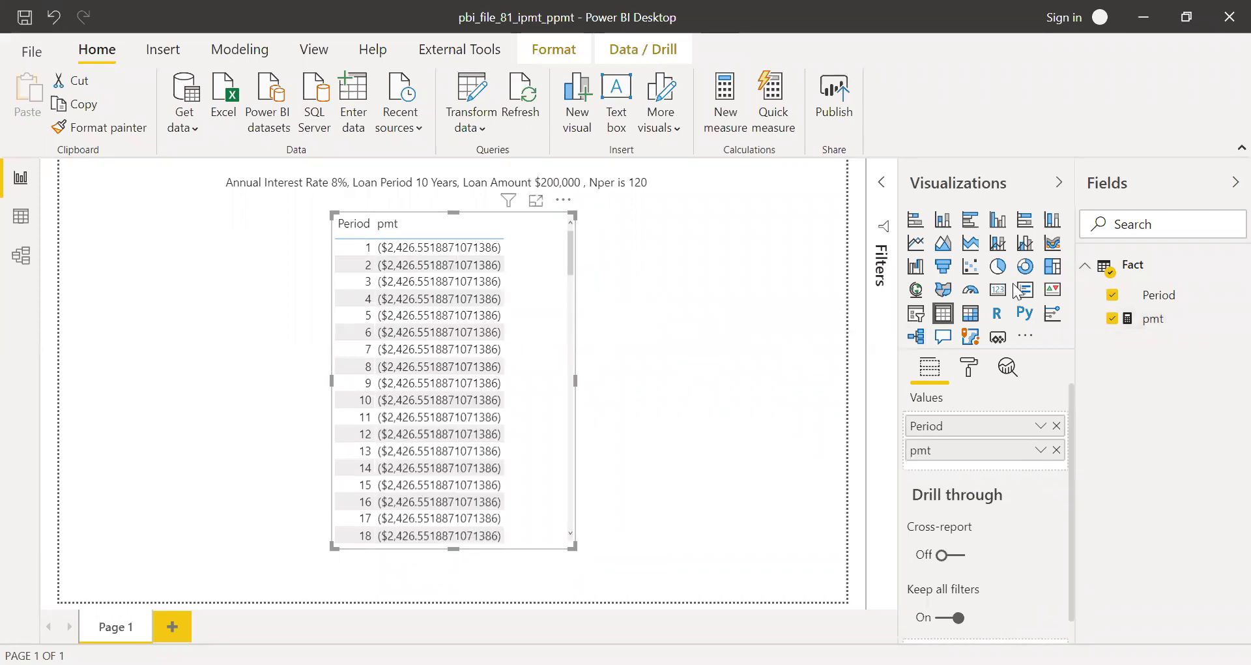
Set the pmt measure to show 1 decimal place and clear the selection on the report page.
click(1176, 324)
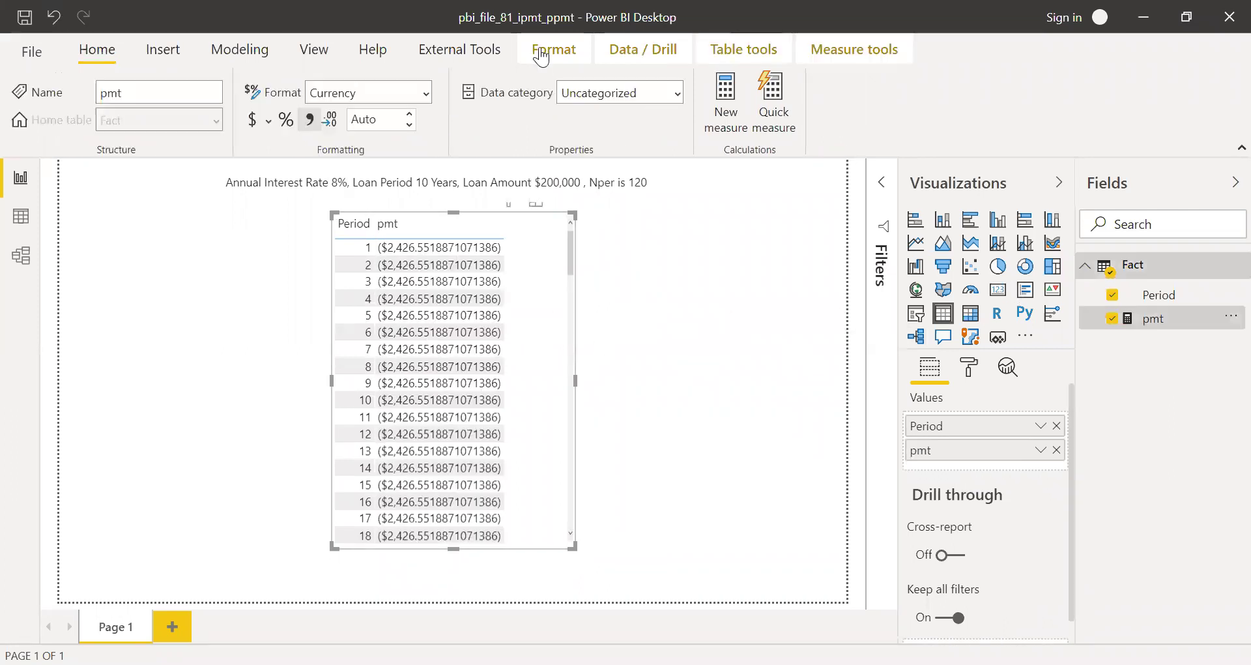
click(394, 118)
text(1)
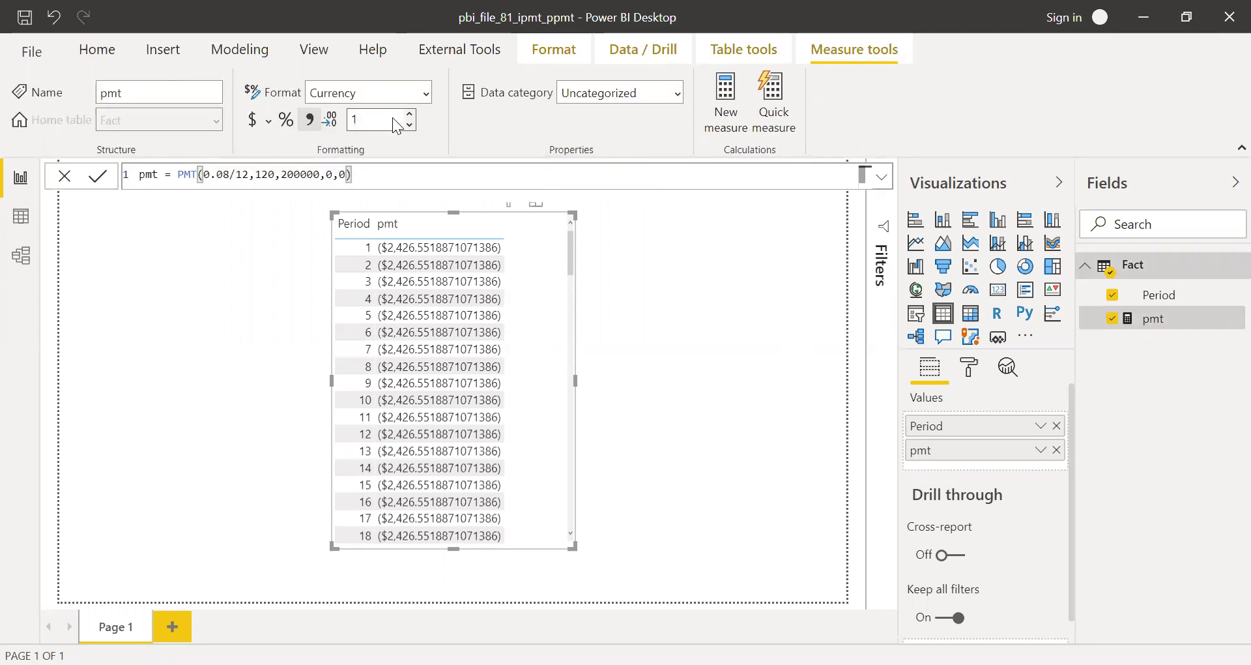
key(Return)
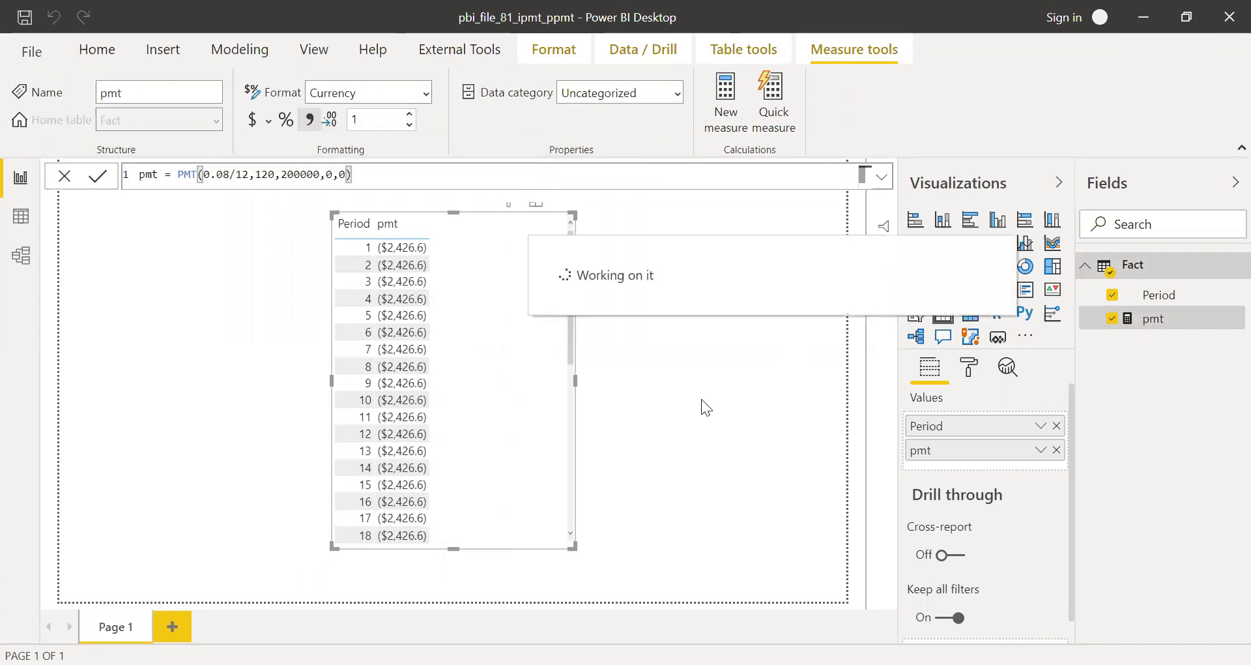
click(662, 268)
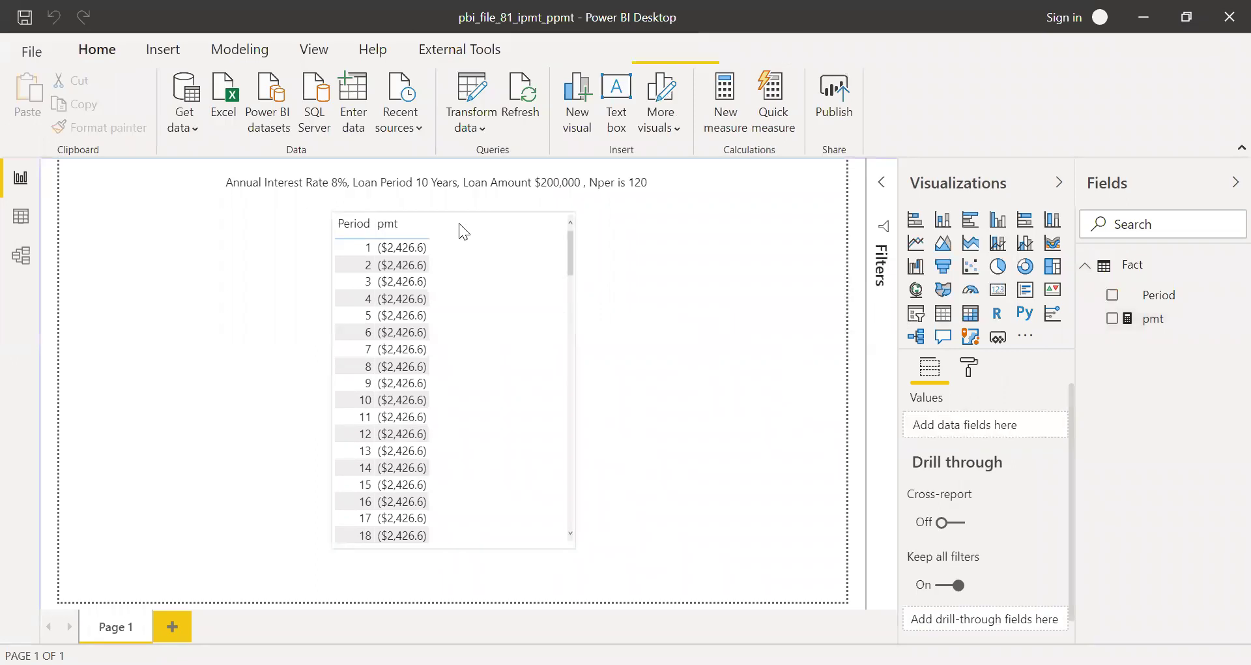
With the table visual selected, create a measure in the Fact table with the formula ipmt = IPMT(0.08/12,MAX('Fact'[Period]),120,200000,0,0).
click(459, 223)
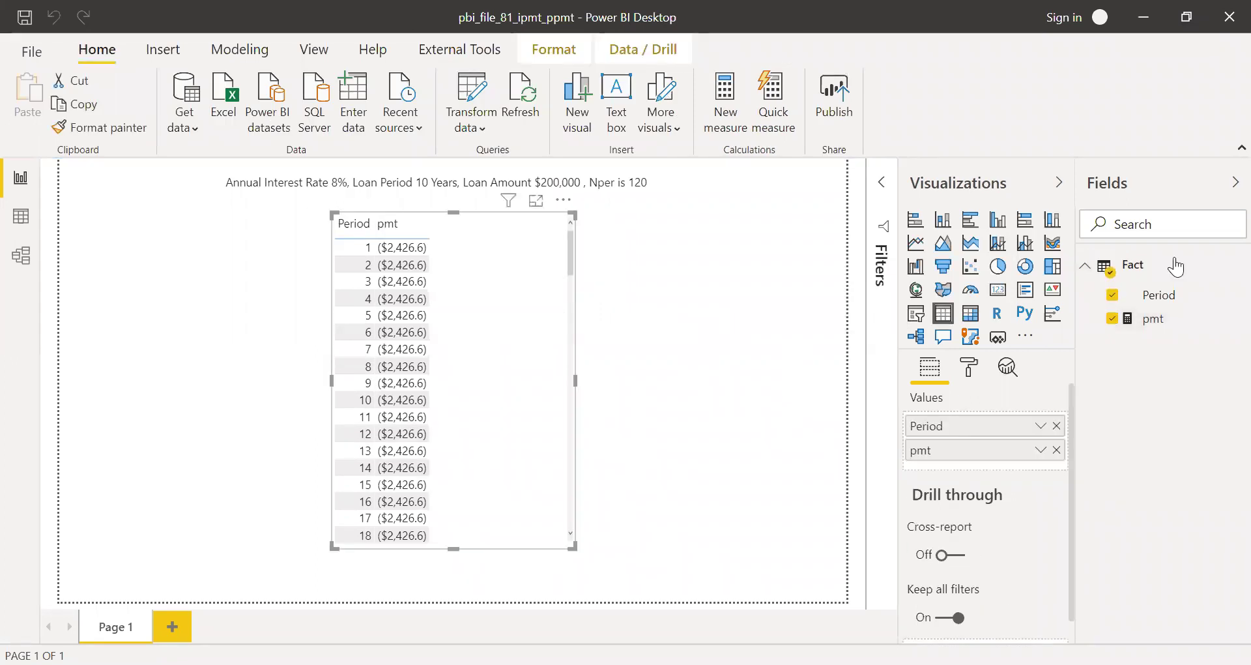
right_click(1132, 268)
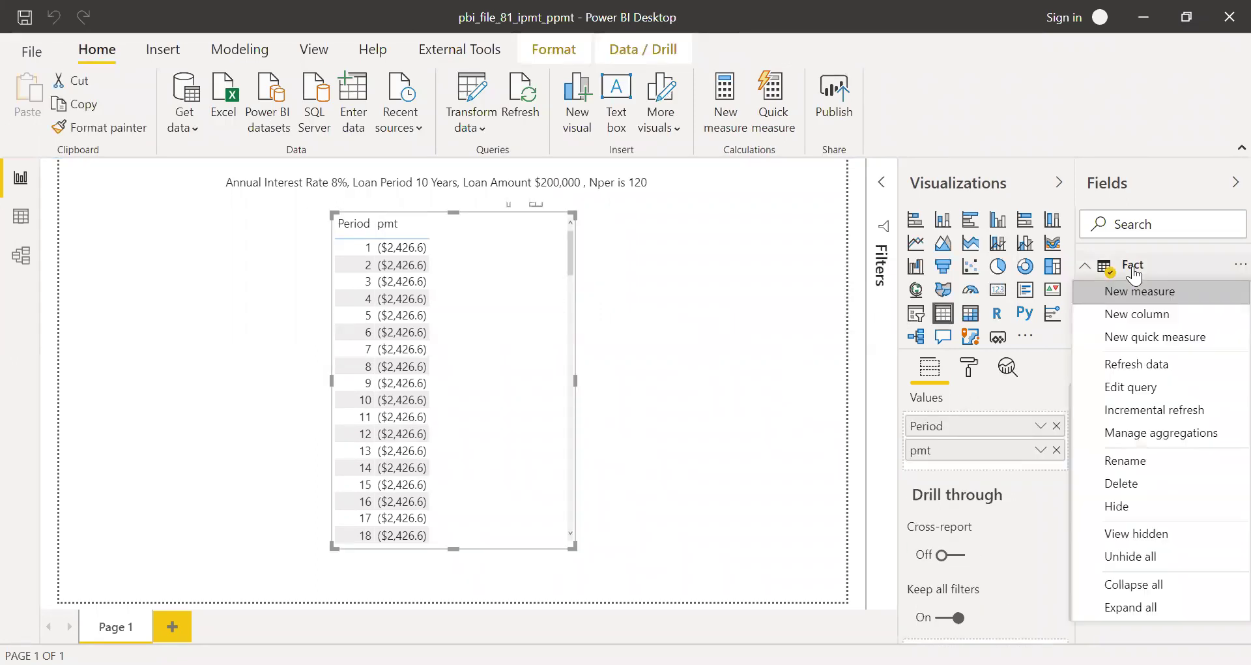
click(1156, 296)
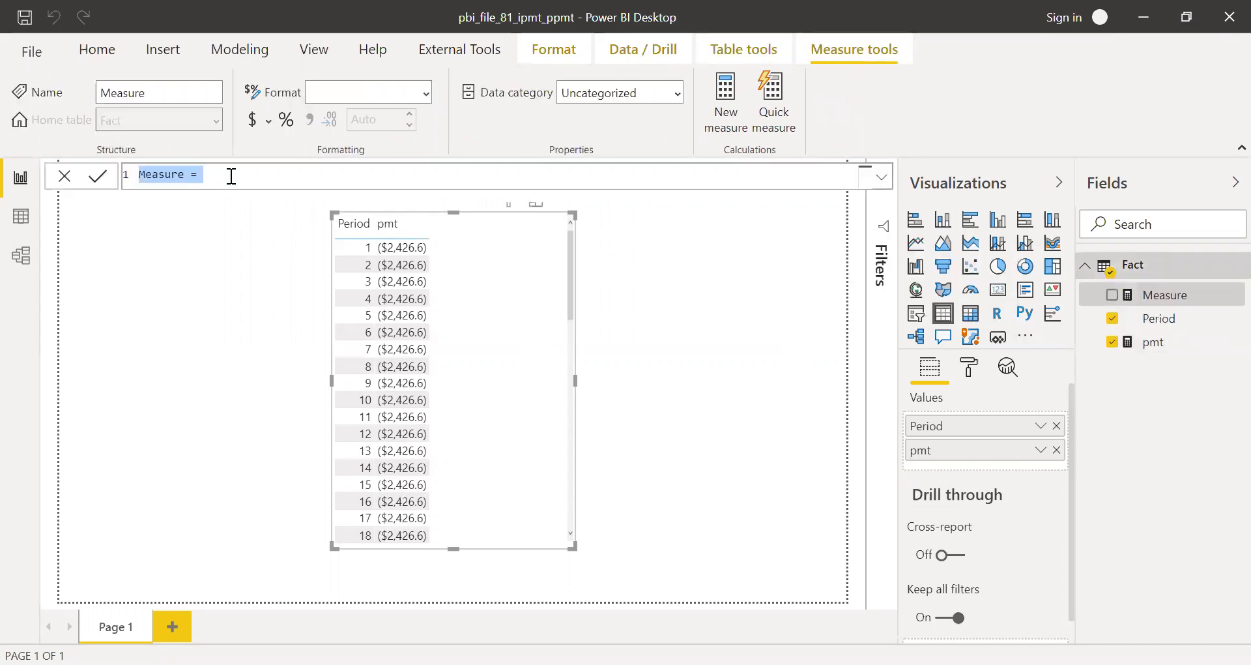
text(ipm)
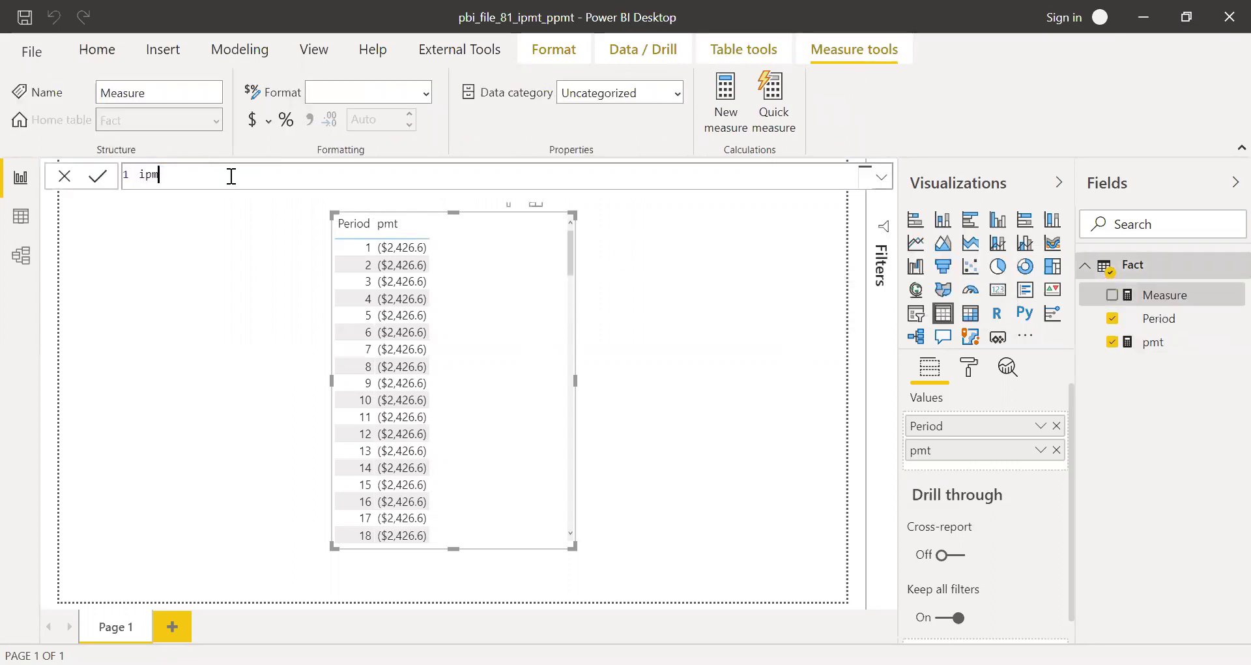
text(t = ipmt)
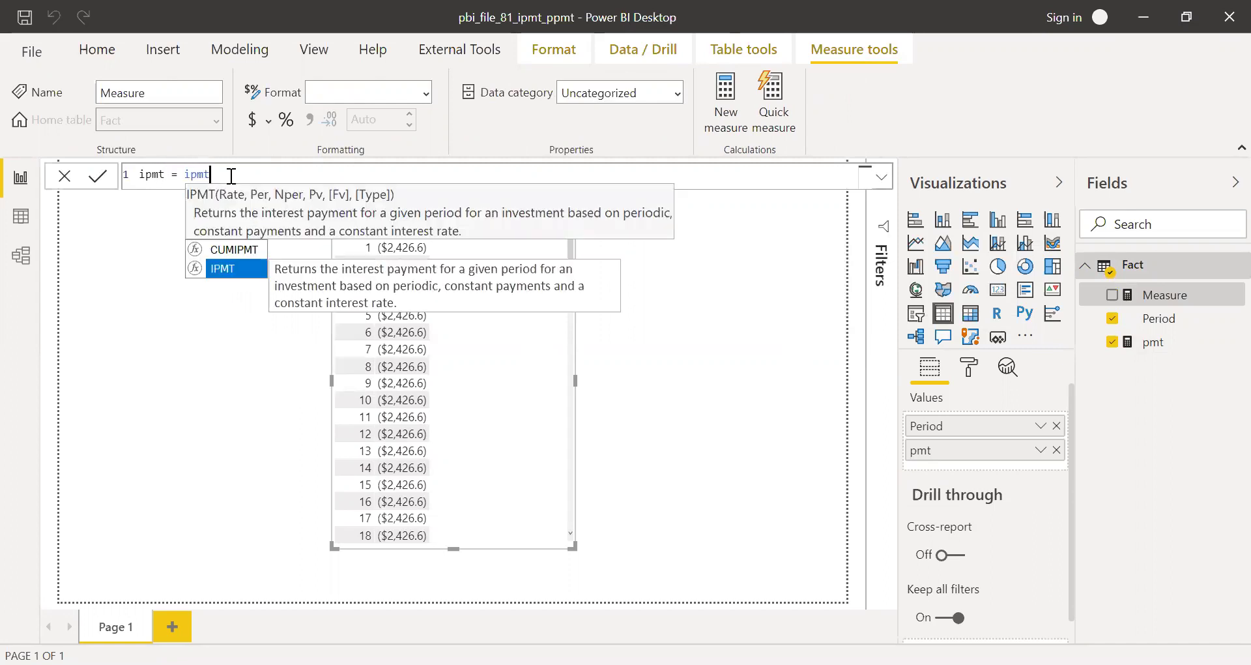
key(Tab)
text(0)
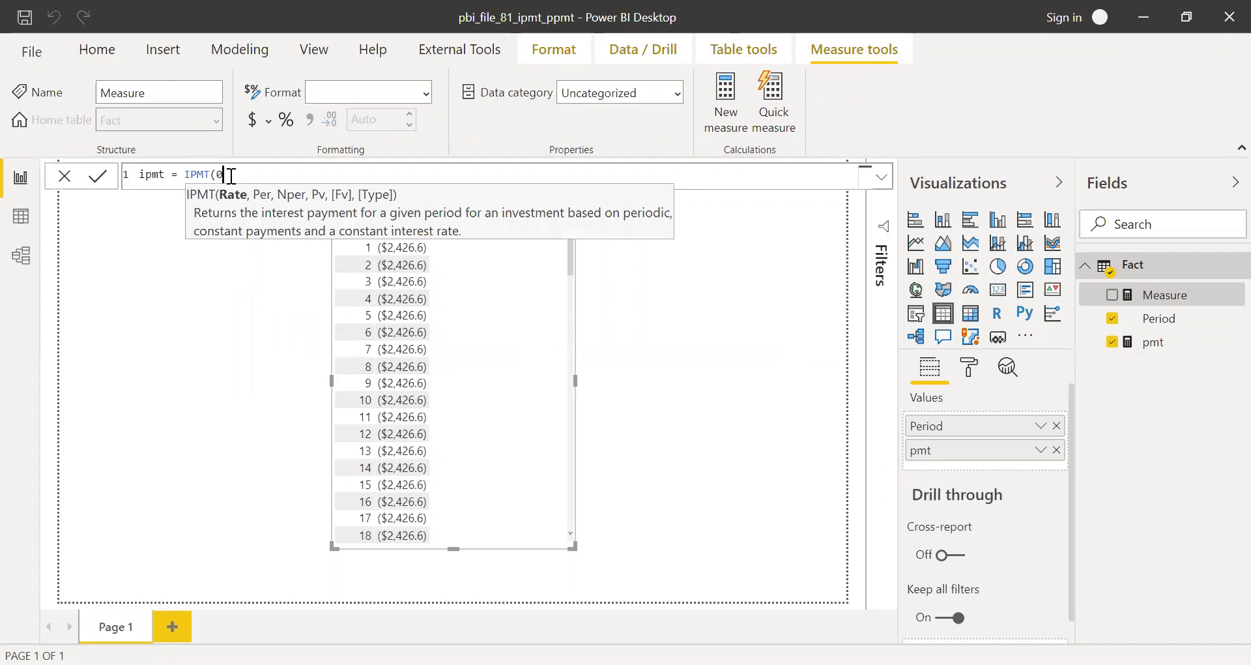
text(.08/12,)
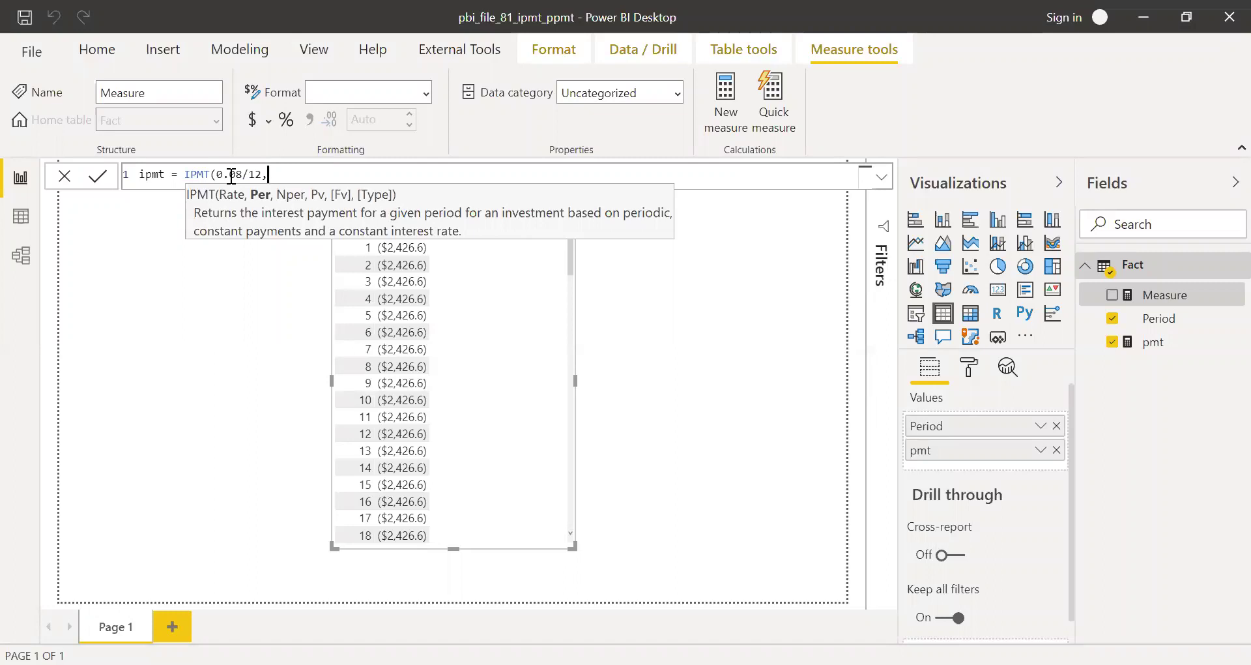
text(max)
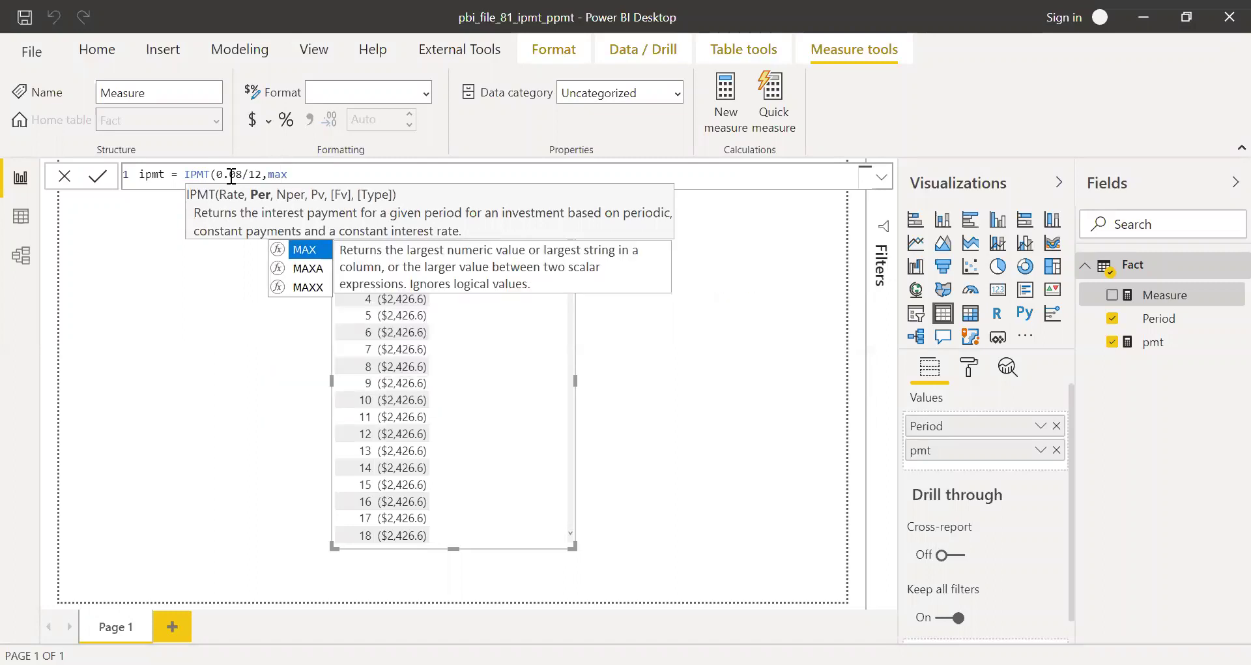
key(Tab)
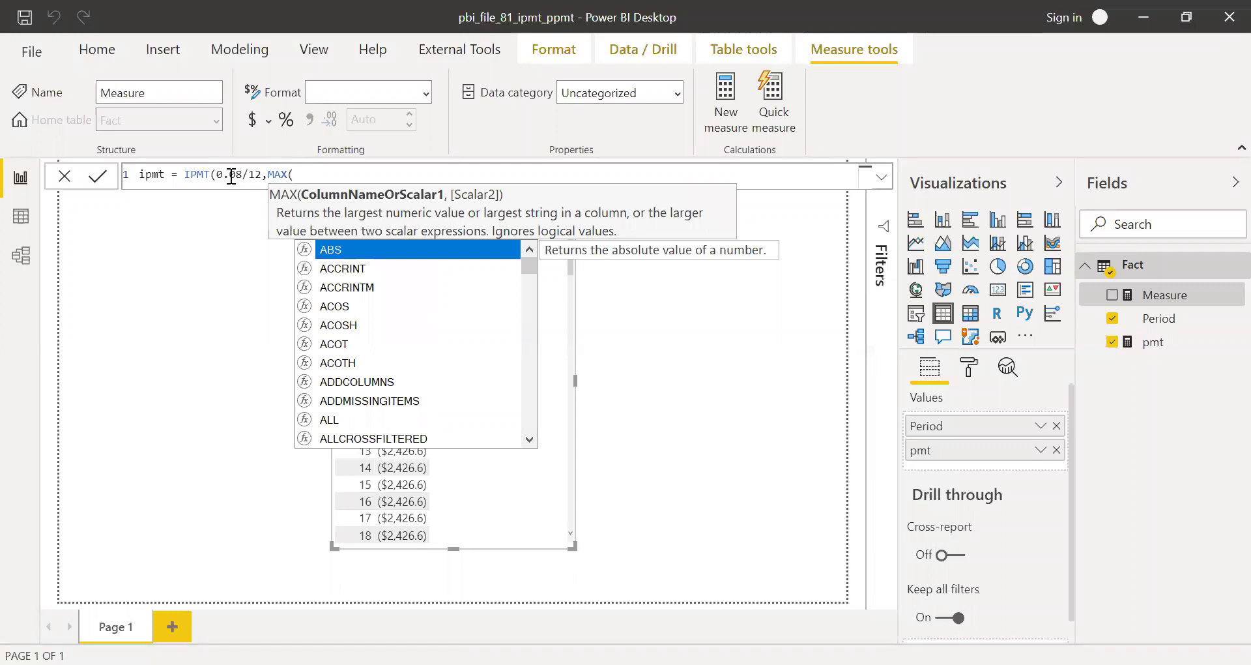
text(per)
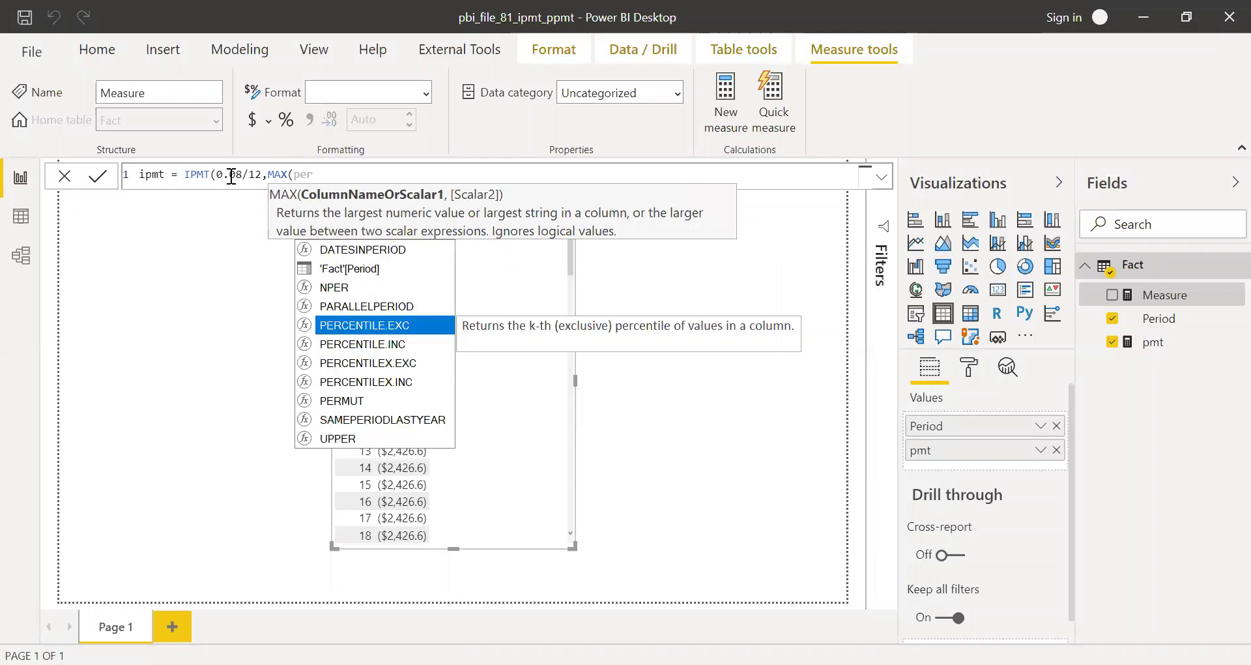
key(Up)
key(Up)
key(Up)
key(Tab)
text())
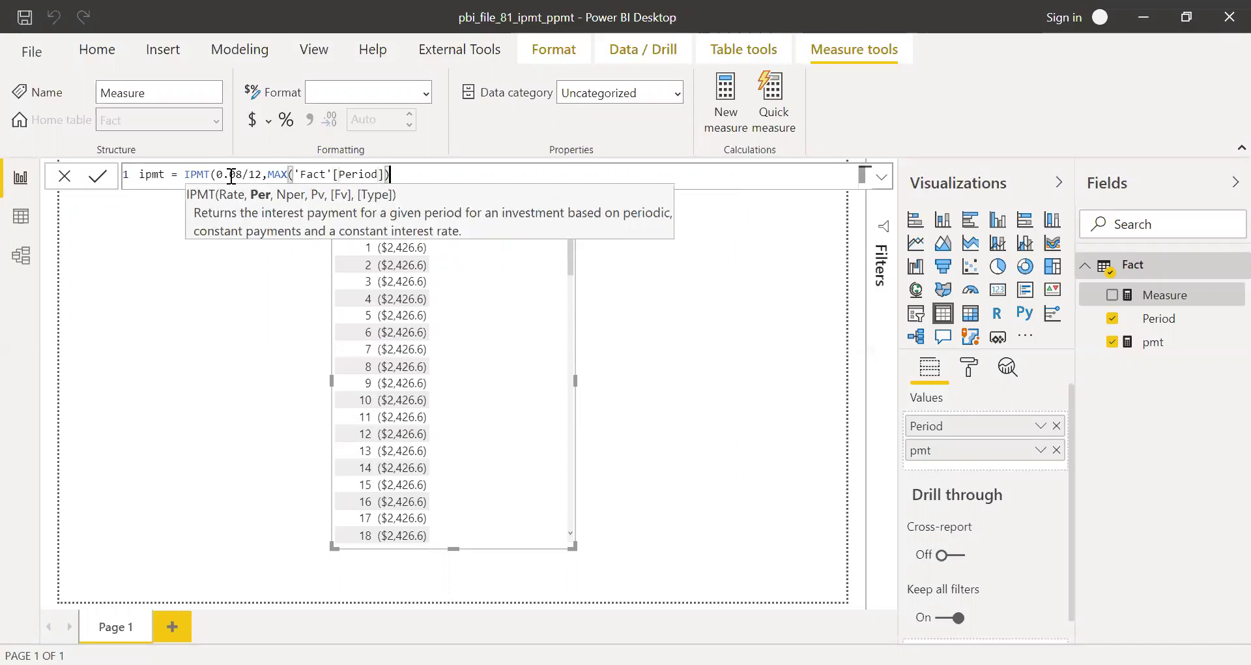
text(,)
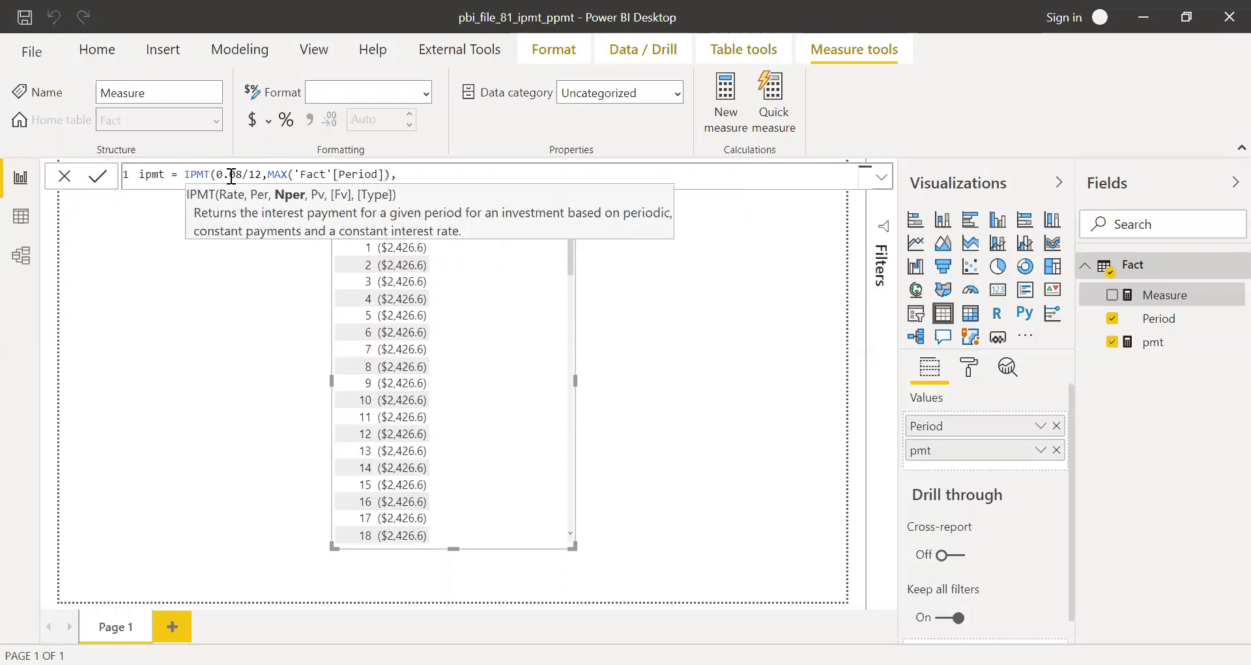
text(120,2)
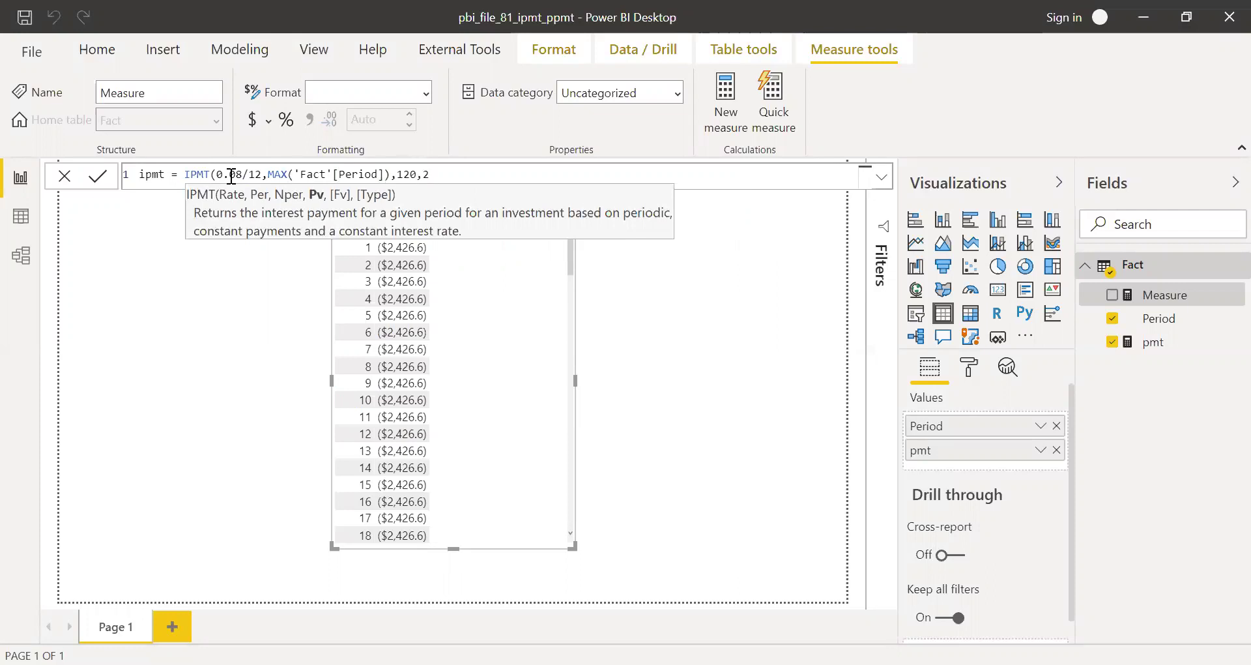
text(00000,0)
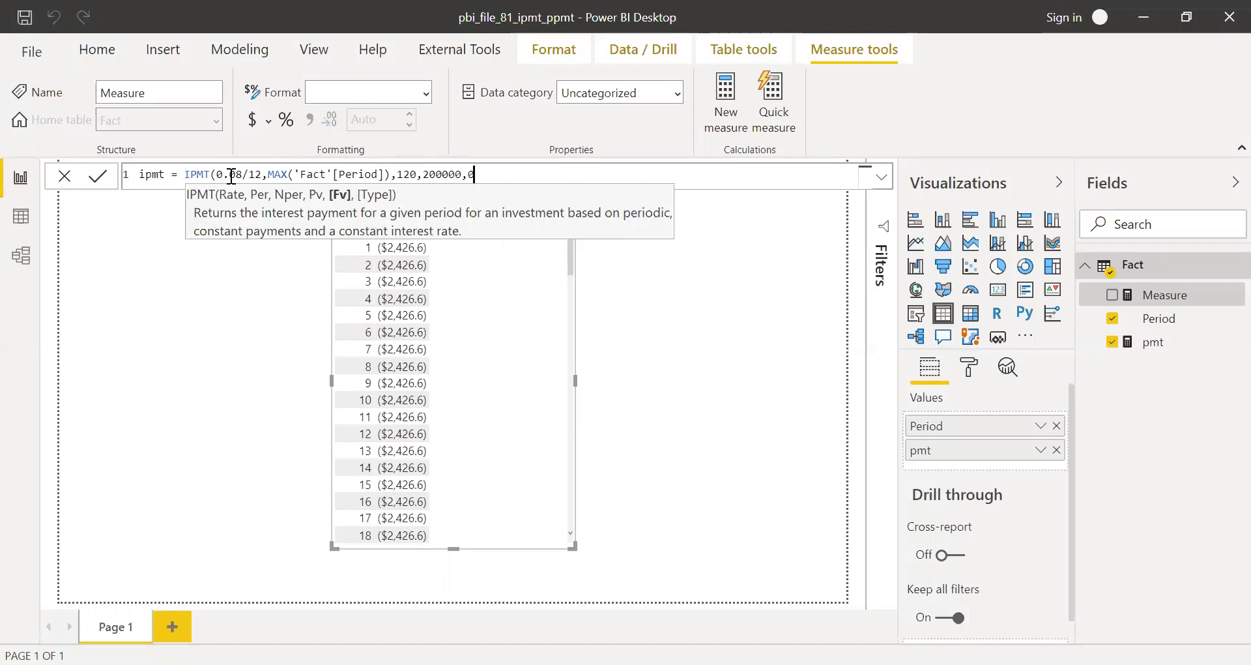
text(,0))
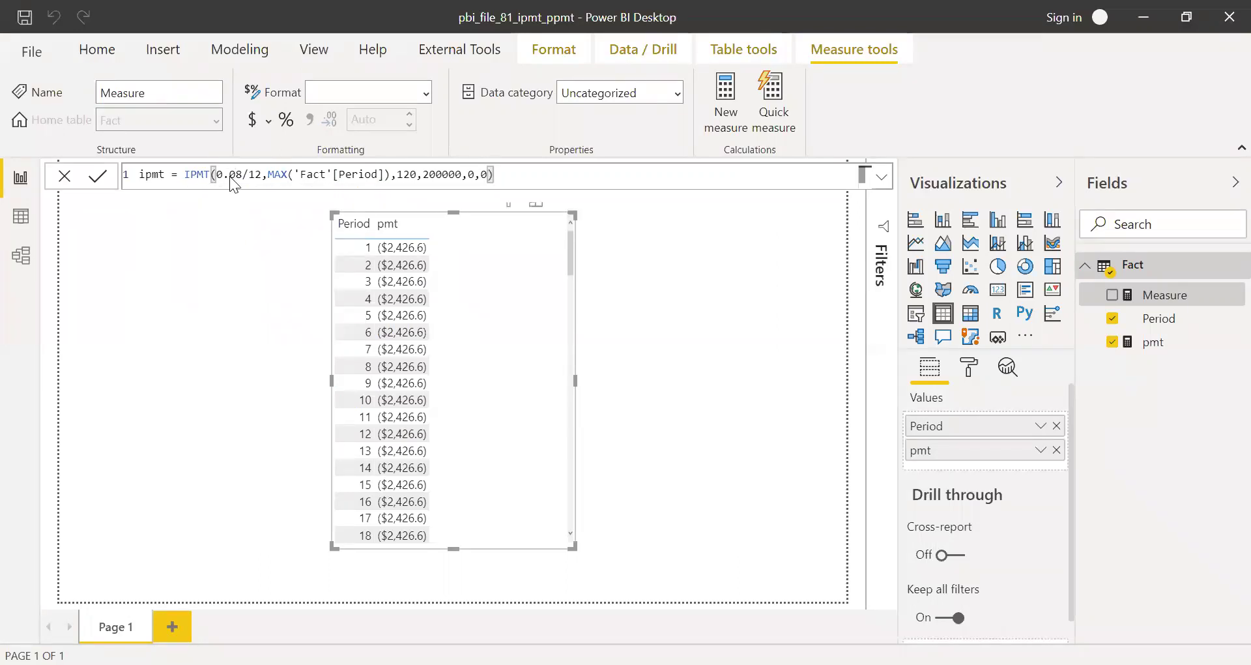
click(1220, 305)
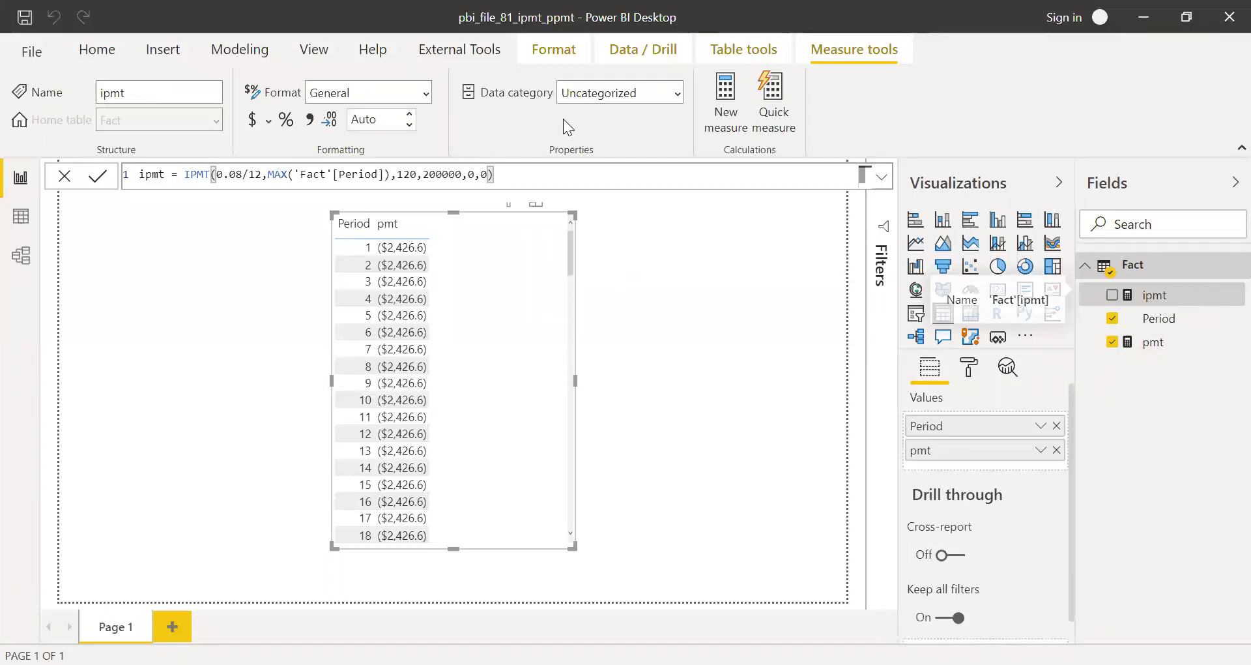
Format the ipmt measure as dollar currency with 1 decimal place and add it to the table visual after pmt.
click(249, 121)
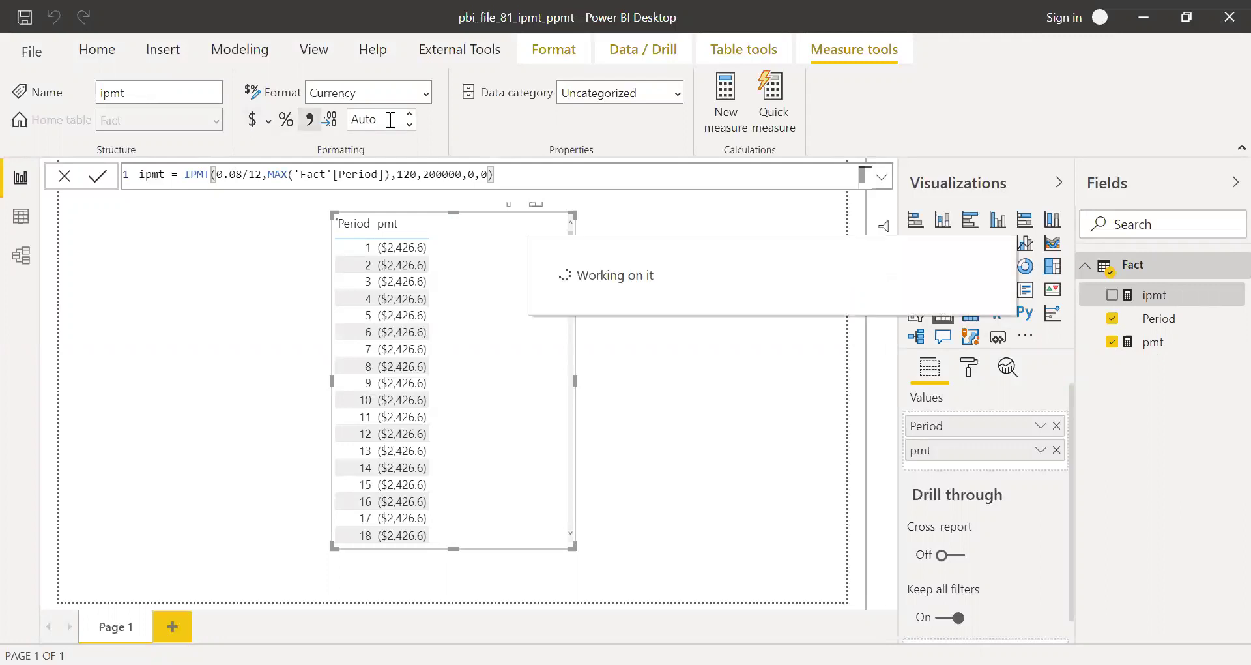
click(390, 119)
text(1)
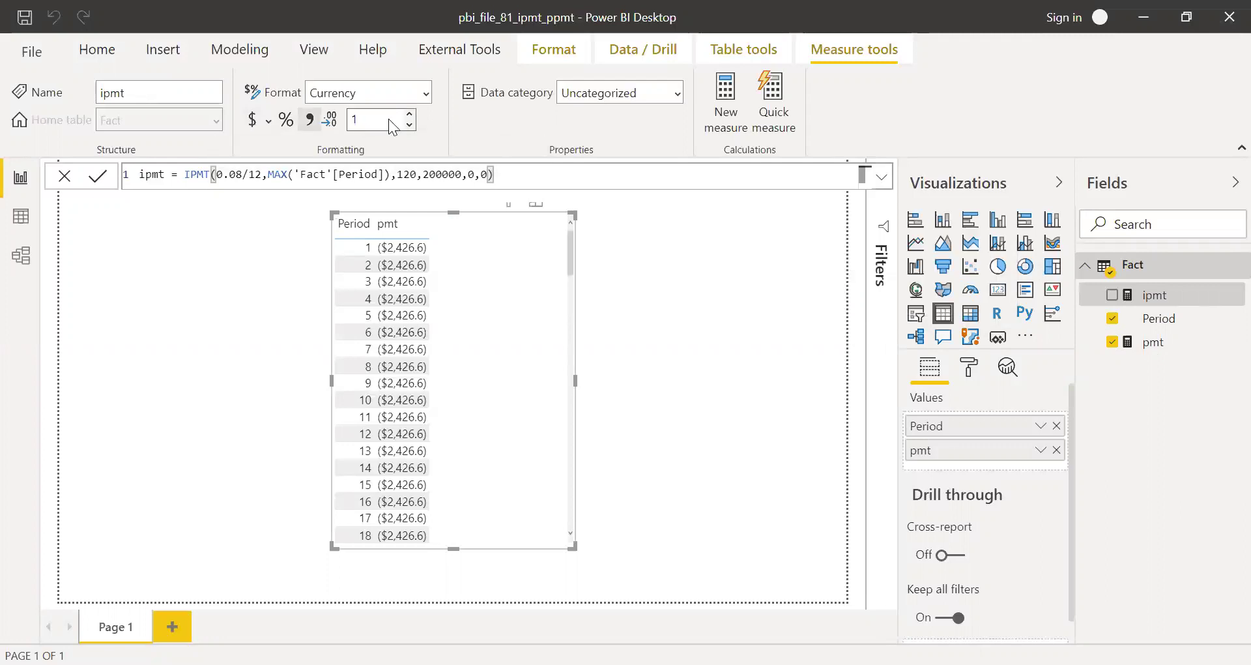
key(Return)
drag(1153, 295, 495, 319)
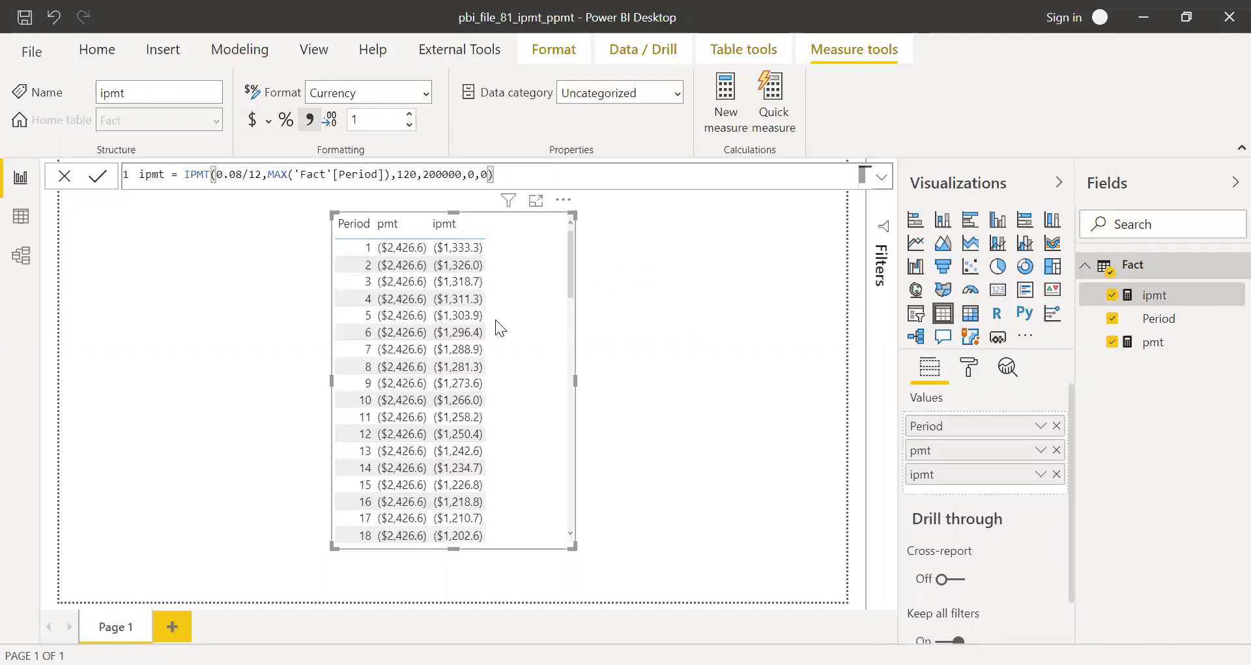
Create a measure in the Fact table with the formula ppmt = PPMT(0.08/12,MAX('Fact'[Period]),120,200000,0,0).
right_click(1147, 267)
click(1150, 290)
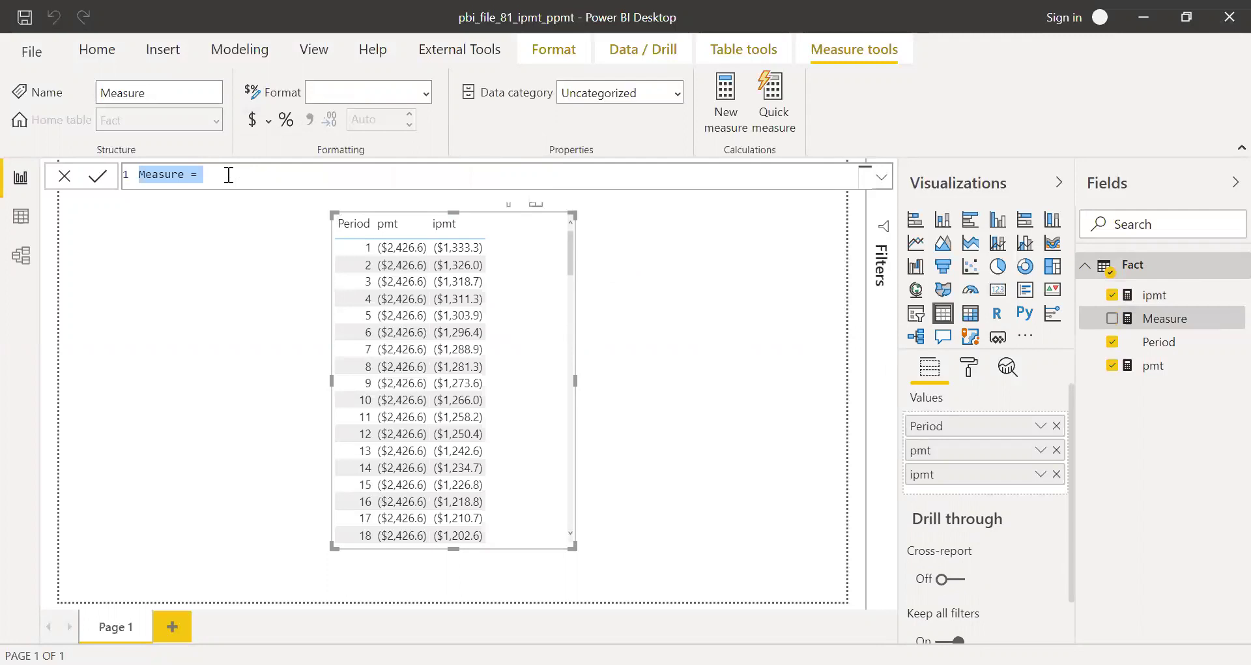
text(ppmt = ppm)
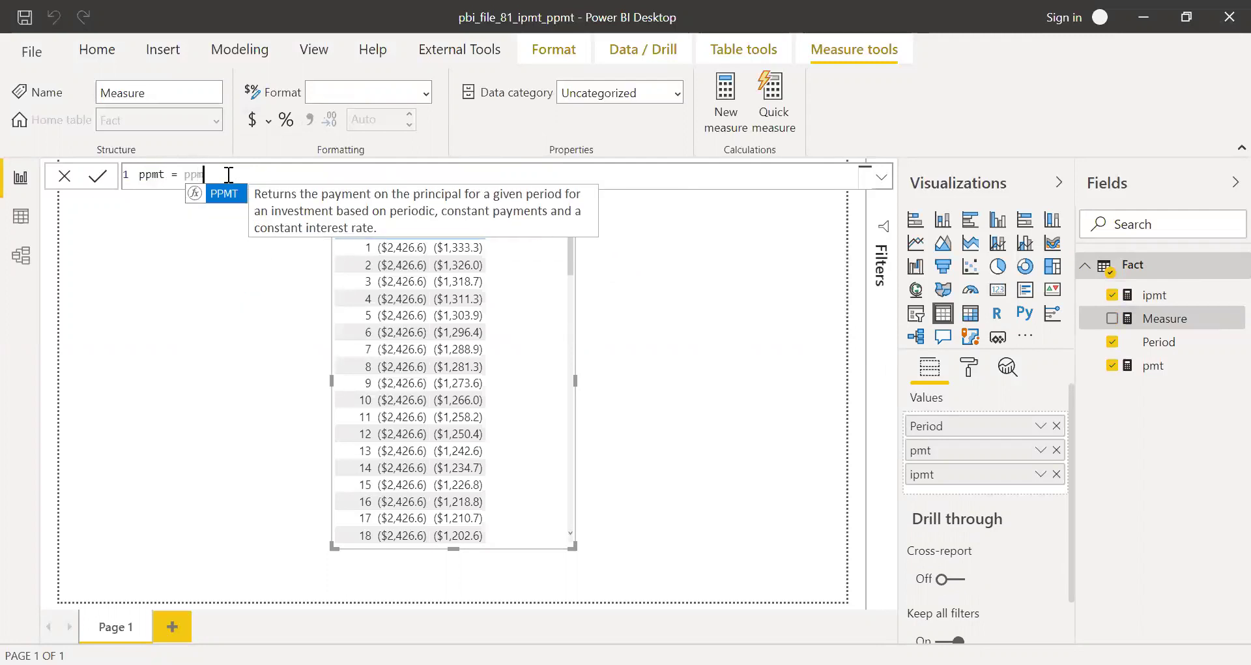
key(Tab)
text(0.08/12,)
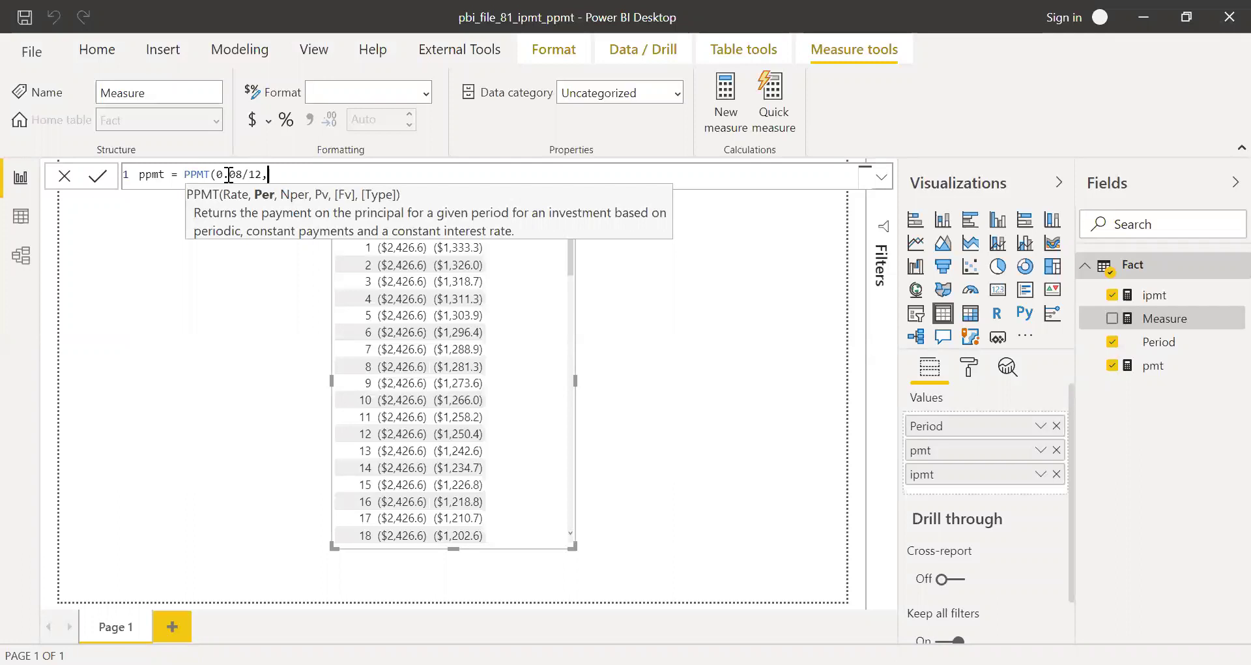
text(max)
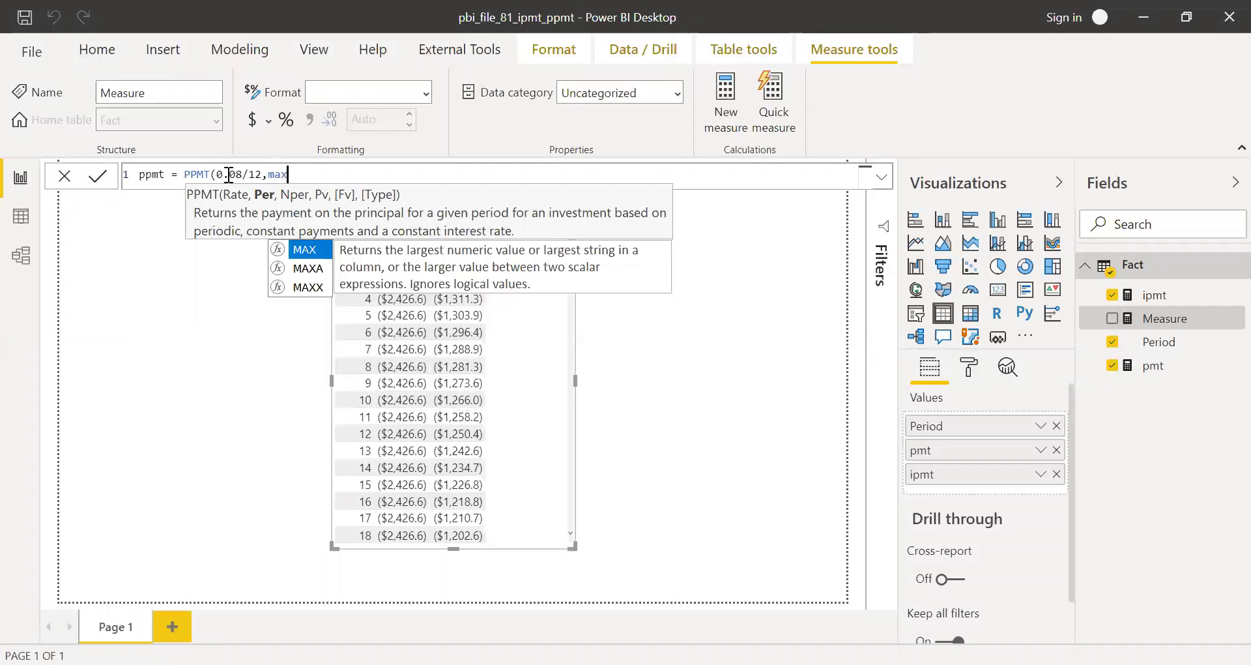
text(()
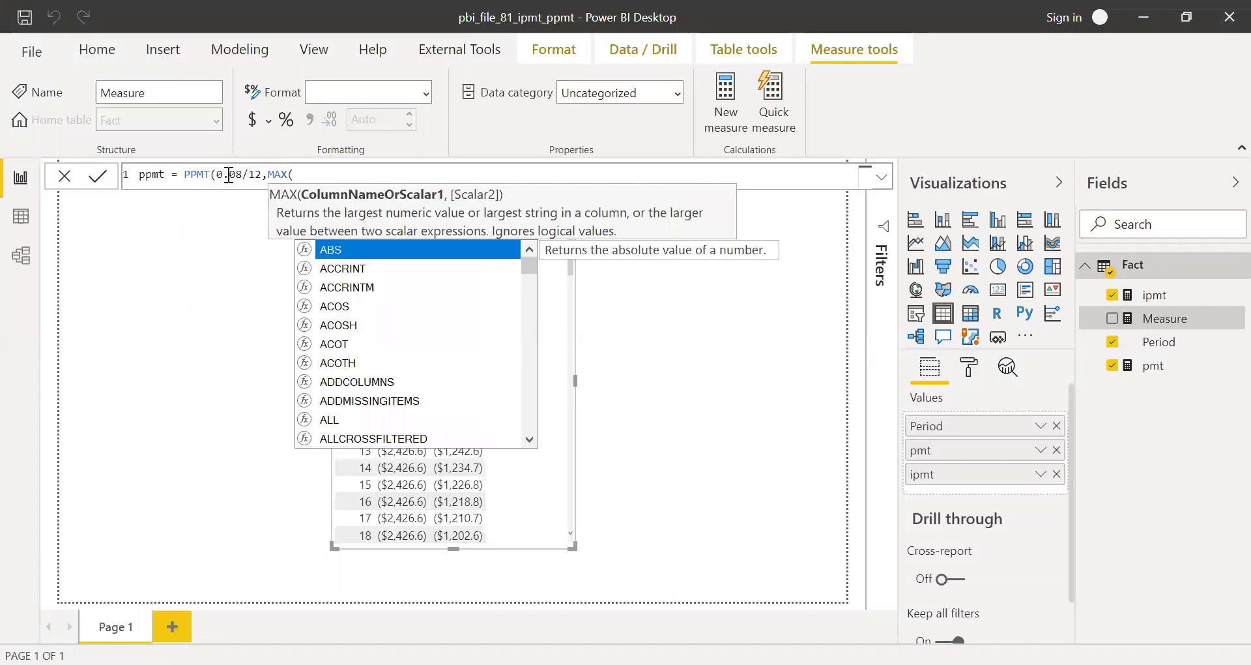
text(period)
key(Tab)
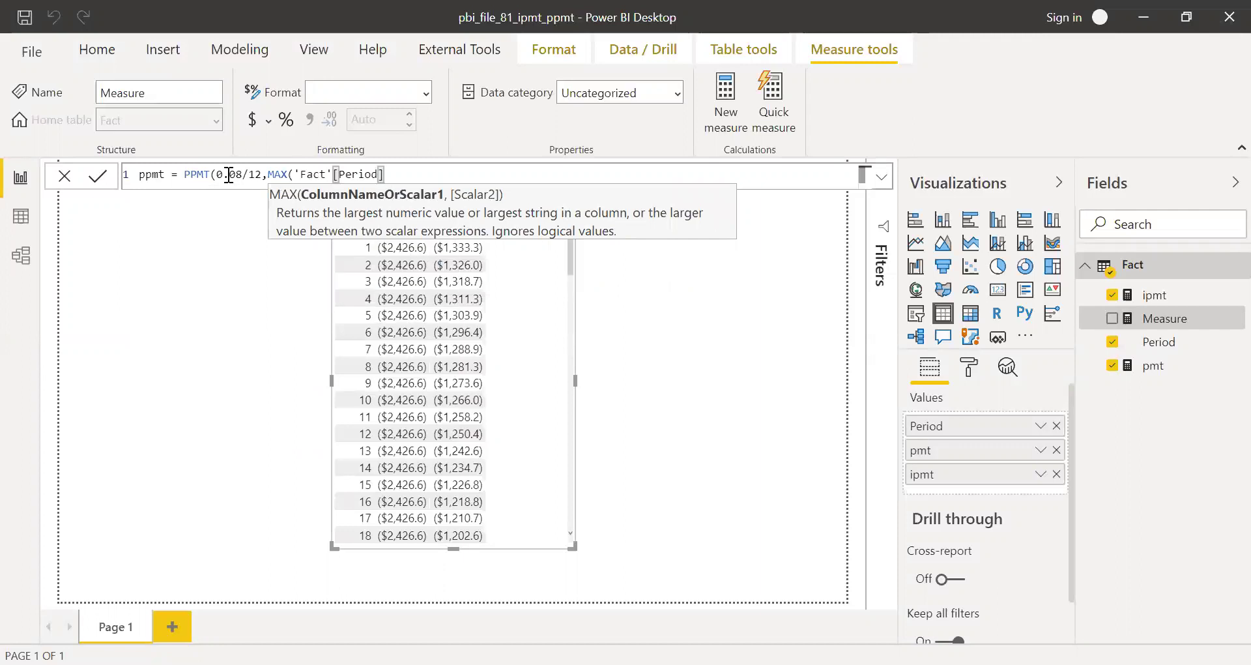
text())
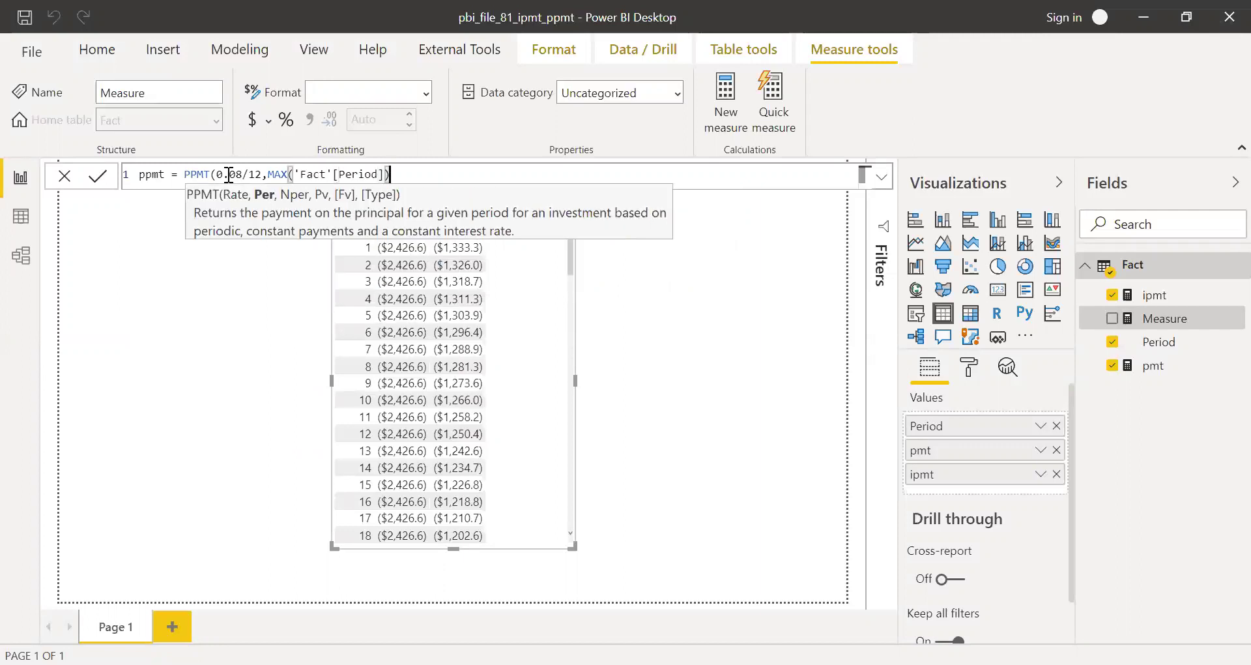
text(,)
text(12)
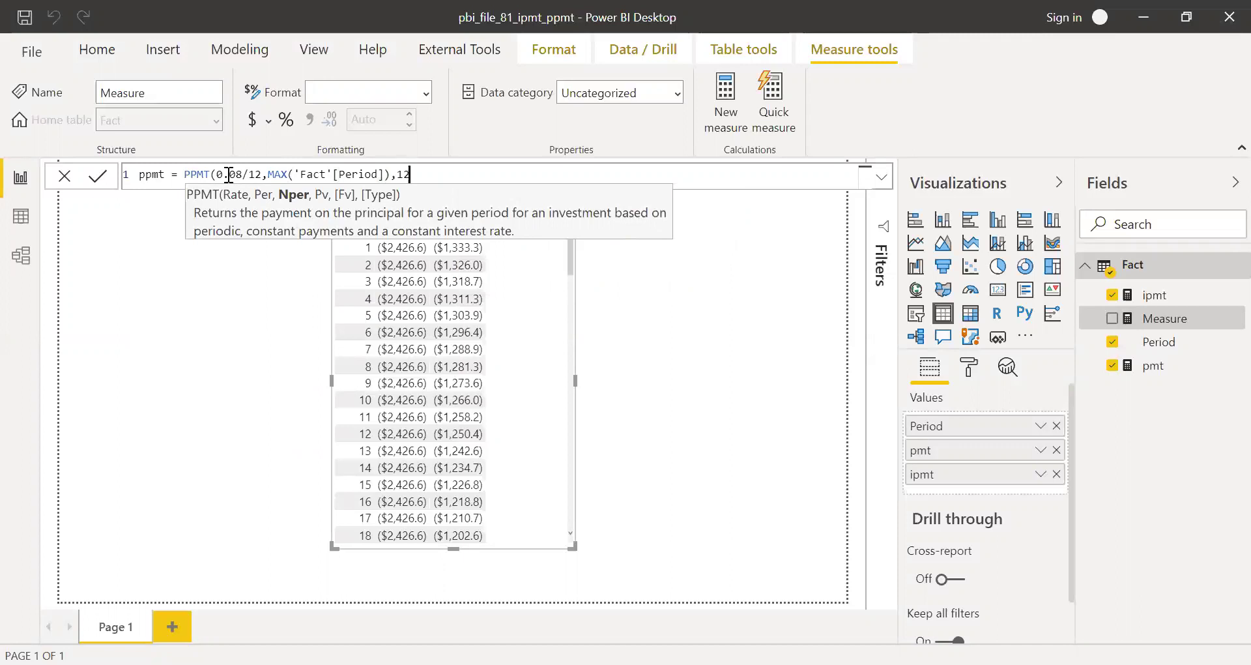
text(0,)
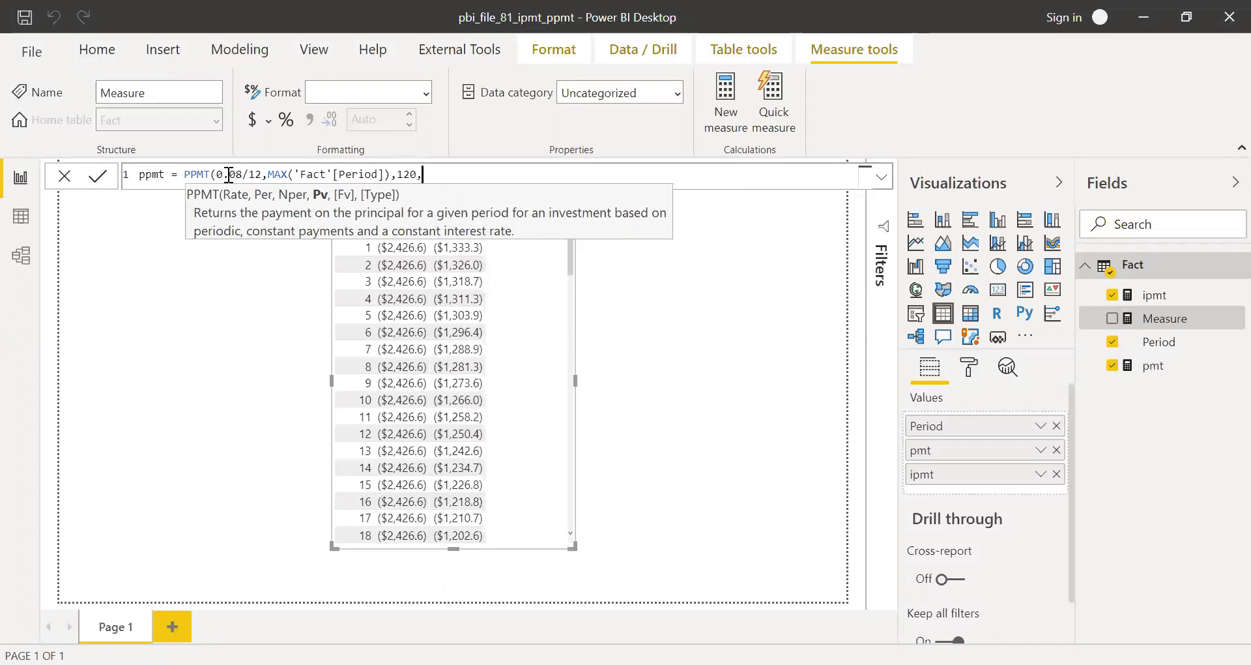
text(200000,0)
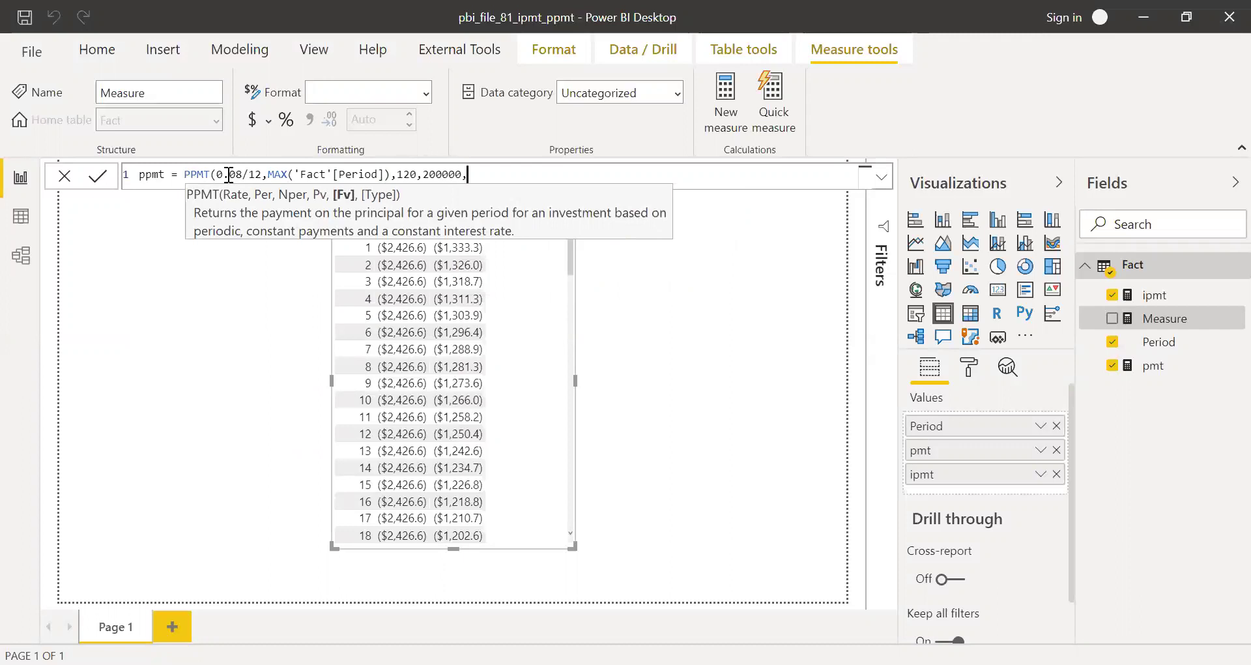
text(,)
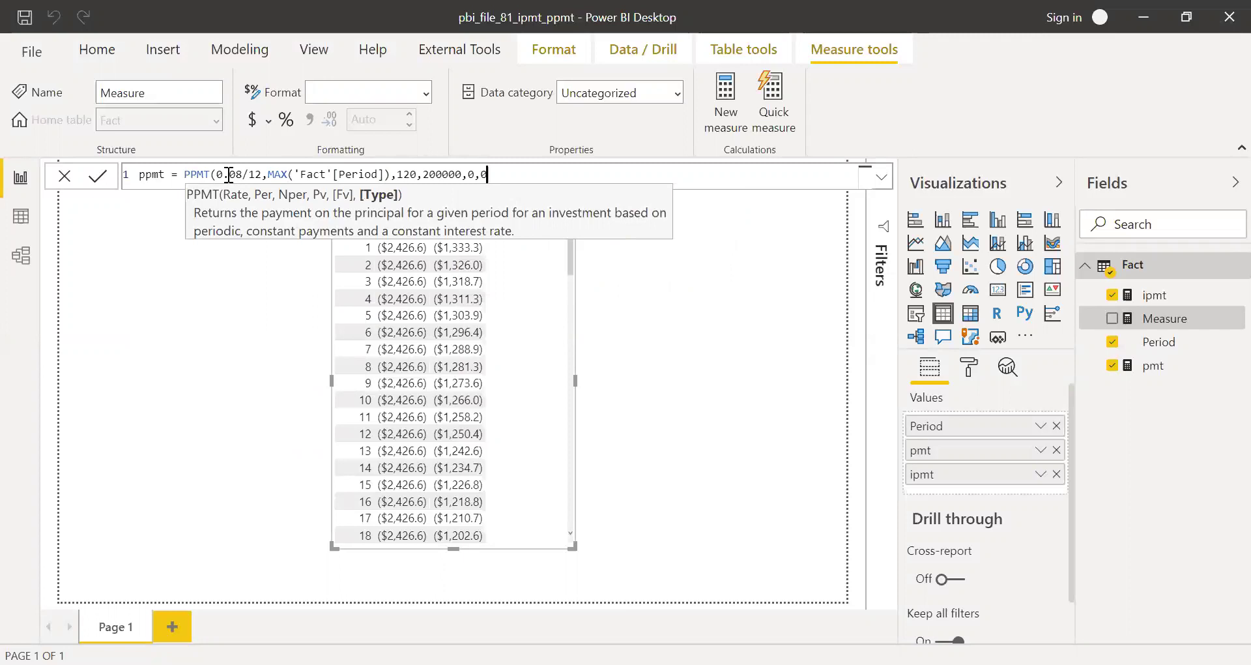
text(0))
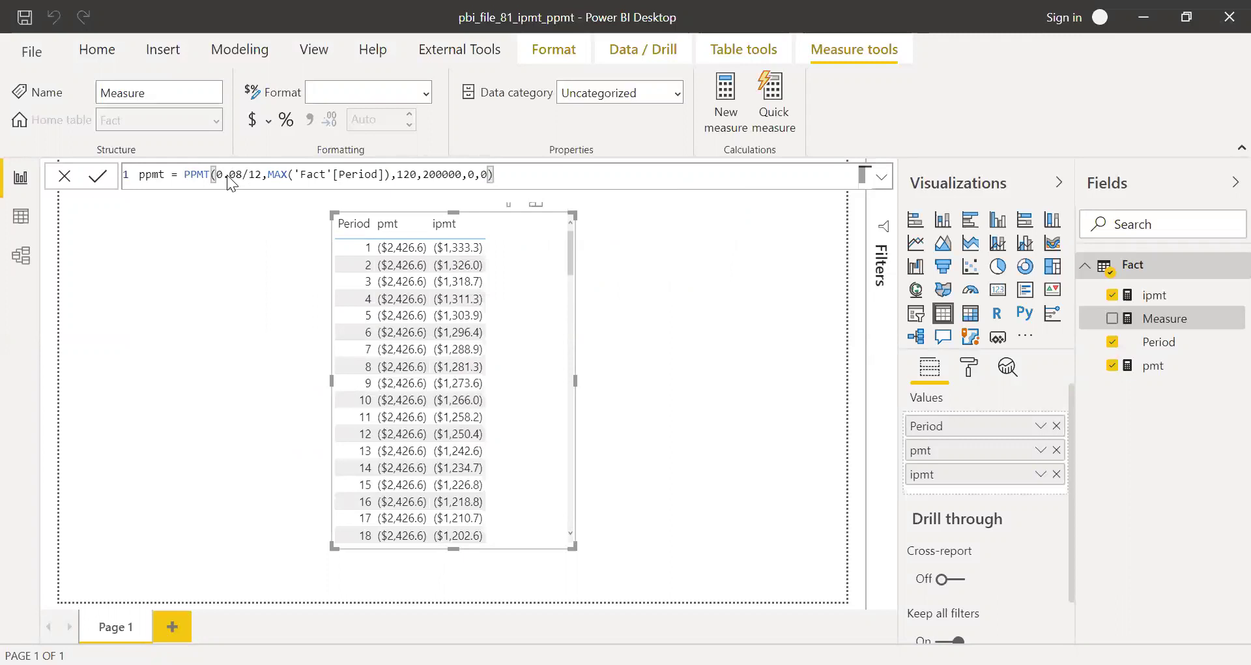
key(Return)
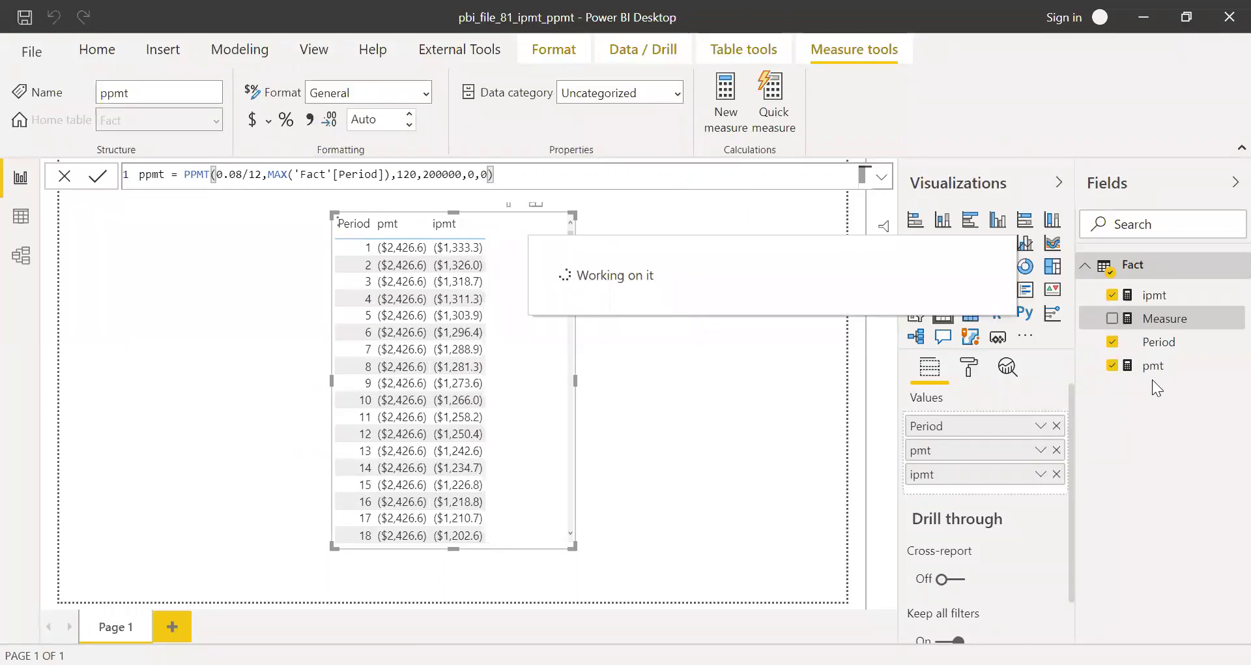
Format the ppmt measure as dollar currency with 1 decimal place.
click(252, 120)
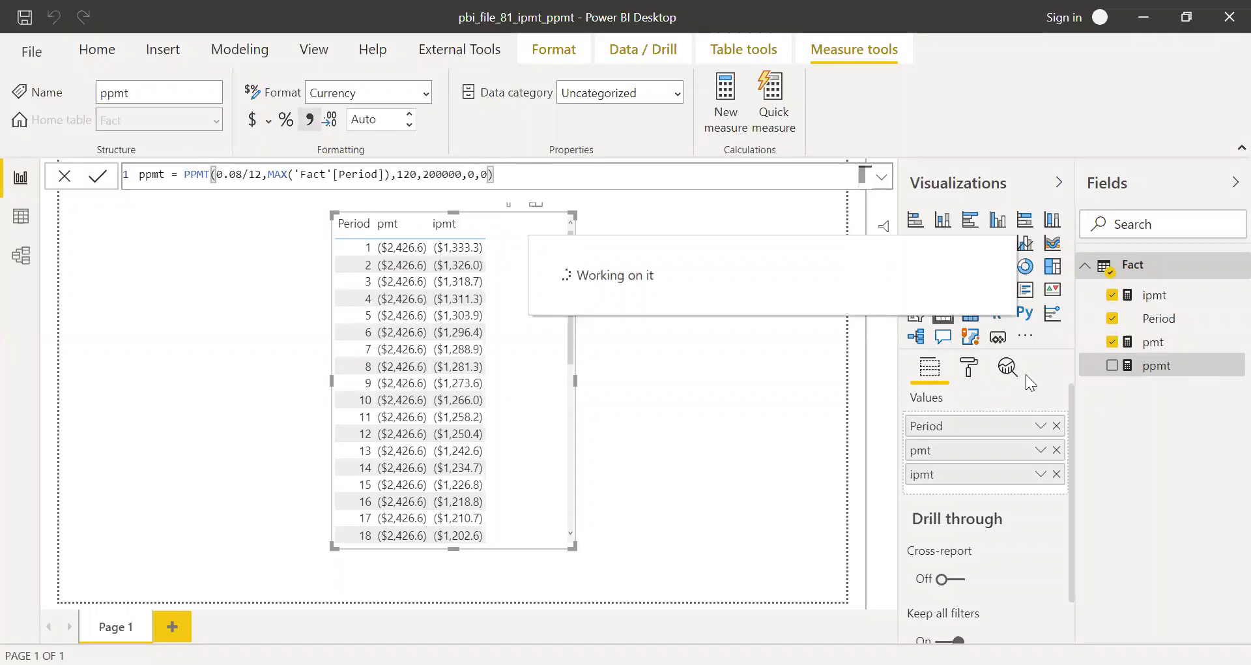
text(1)
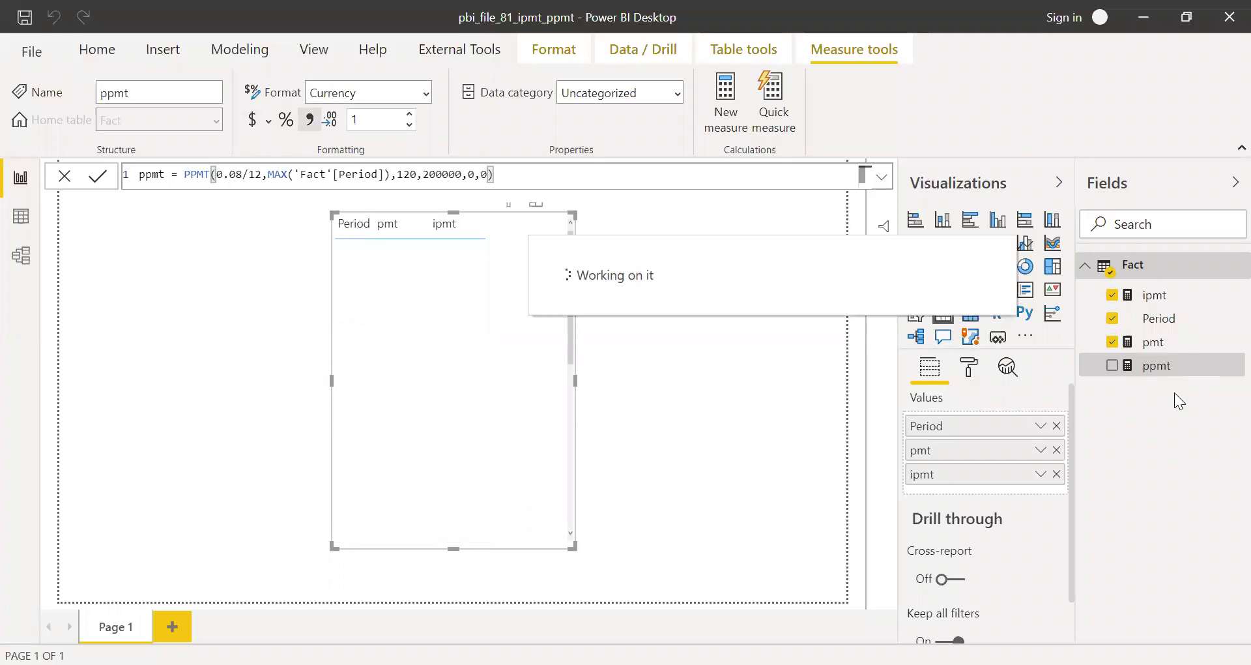
Add the ppmt measure to the table visual after ipmt and widen the table visual.
drag(1167, 366, 543, 343)
drag(574, 383, 676, 388)
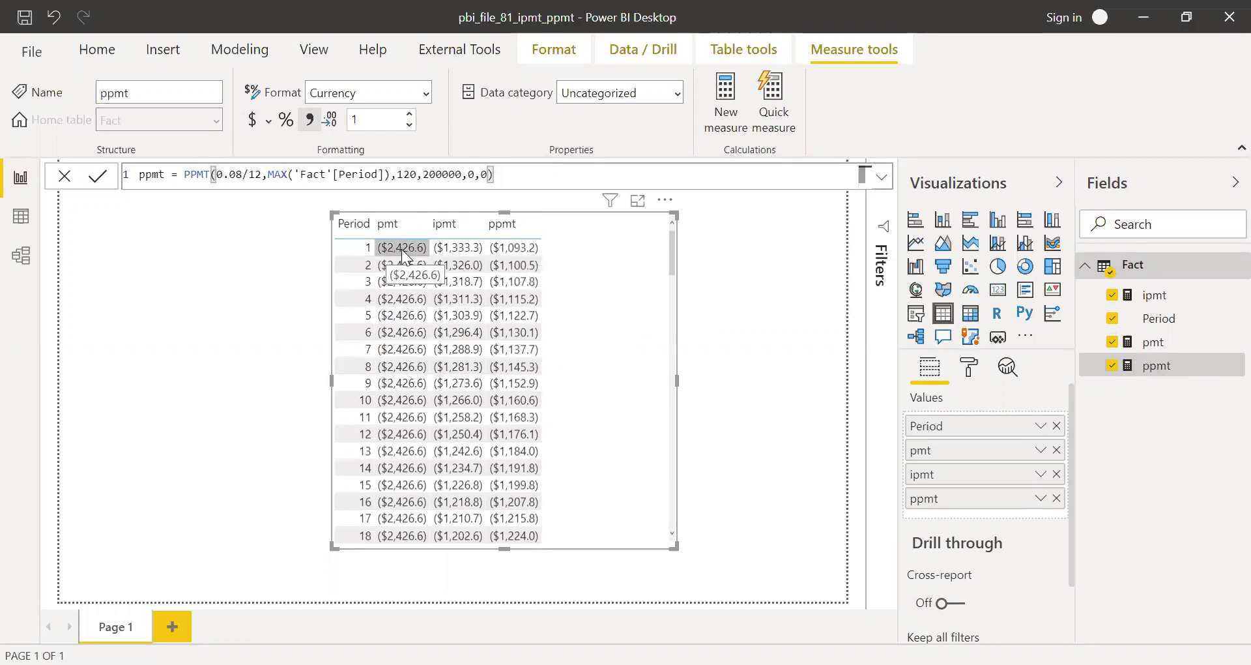
Examine the pmt, ipmt and ppmt values in the table visual down to period 120 and clear the selection.
click(799, 278)
drag(671, 262, 674, 530)
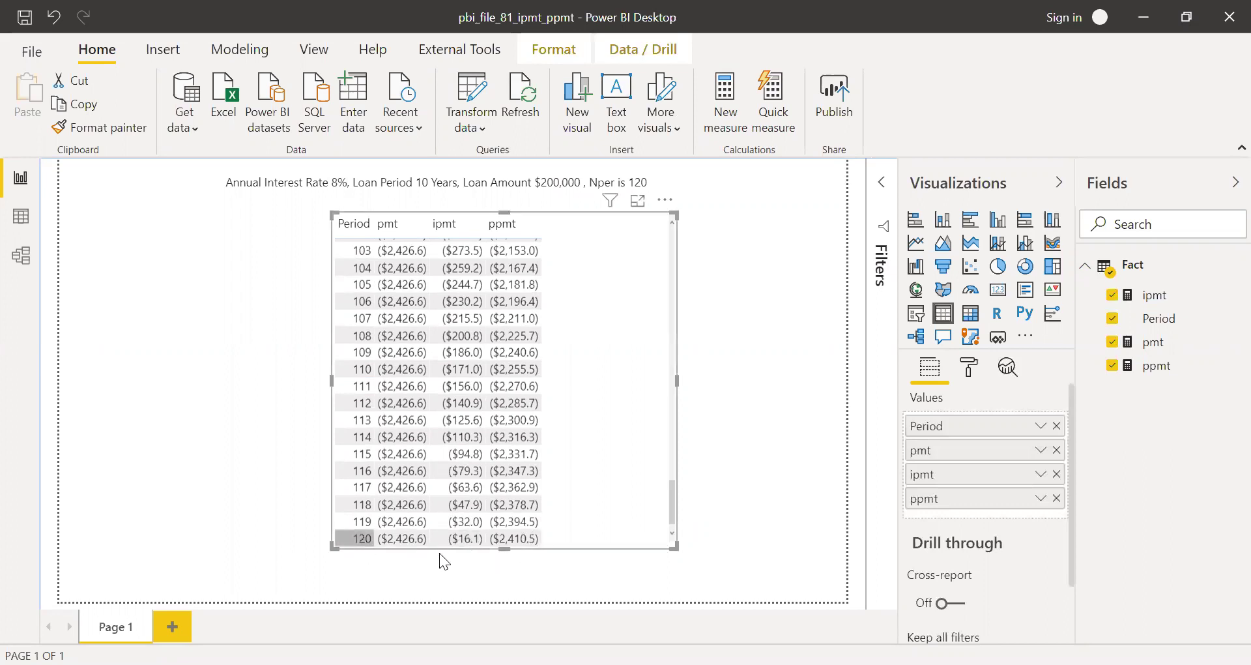
click(752, 475)
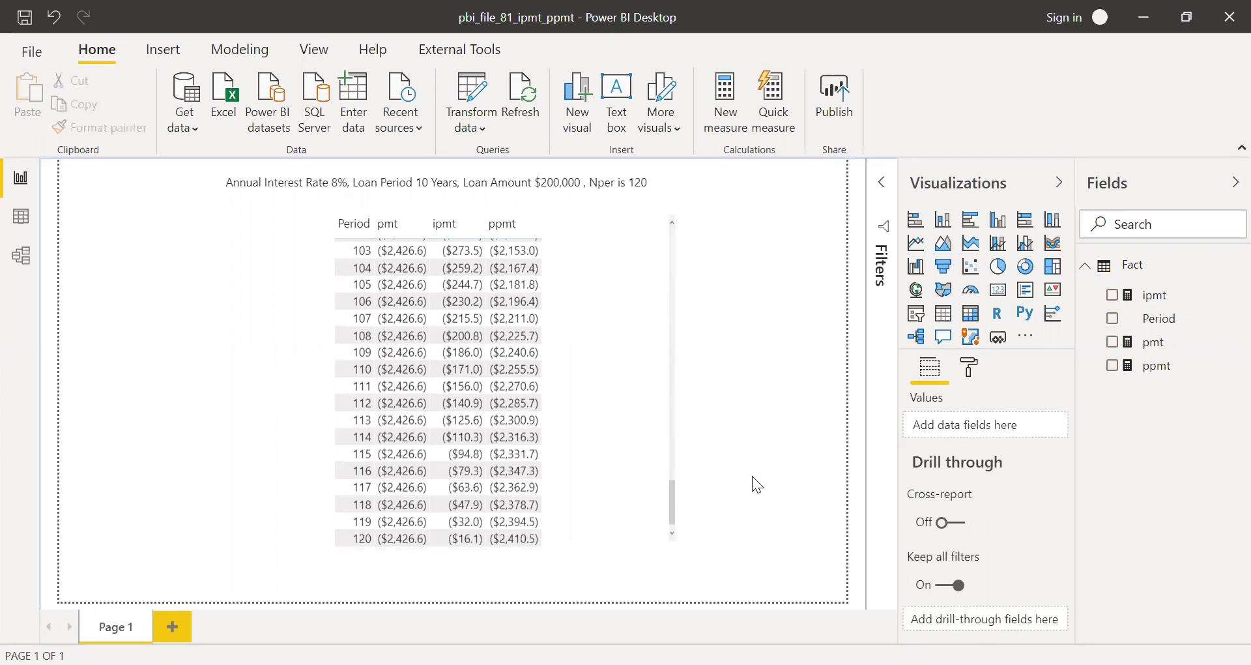